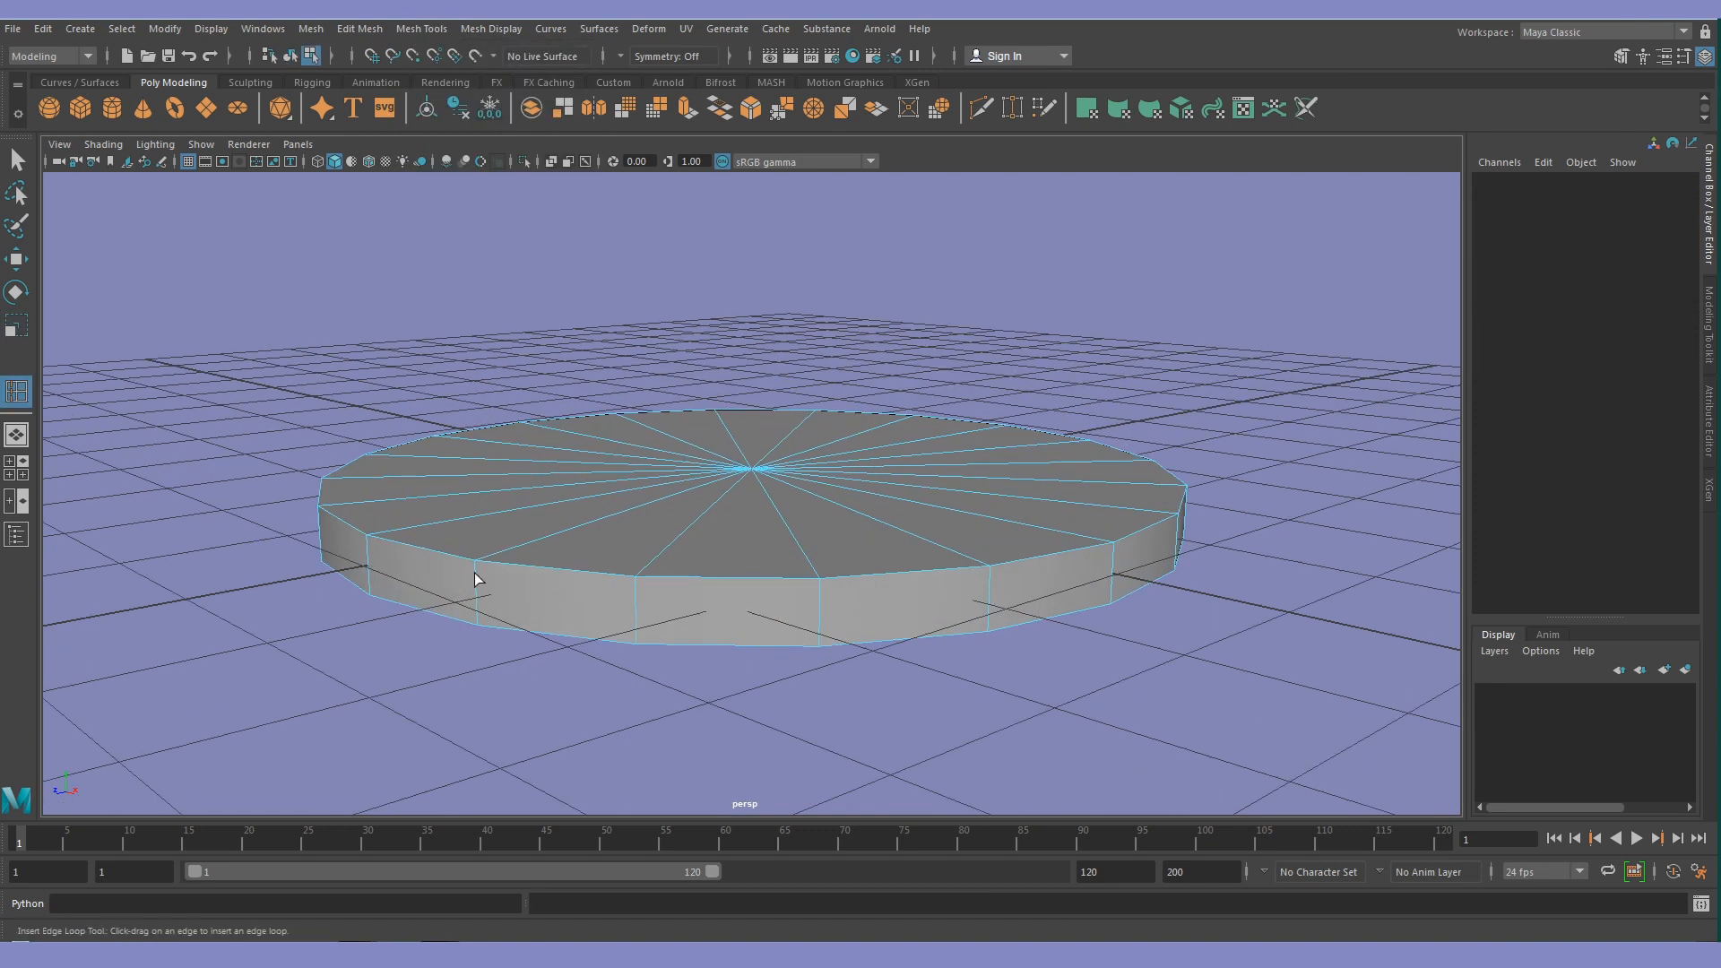
Insert four edge loops around the disc's side, two towards the upper rim and two towards the lower rim, previewing the smoothed shape
left_click_drag(475, 574, 477, 574)
left_click(477, 617)
key("3")
key("1")
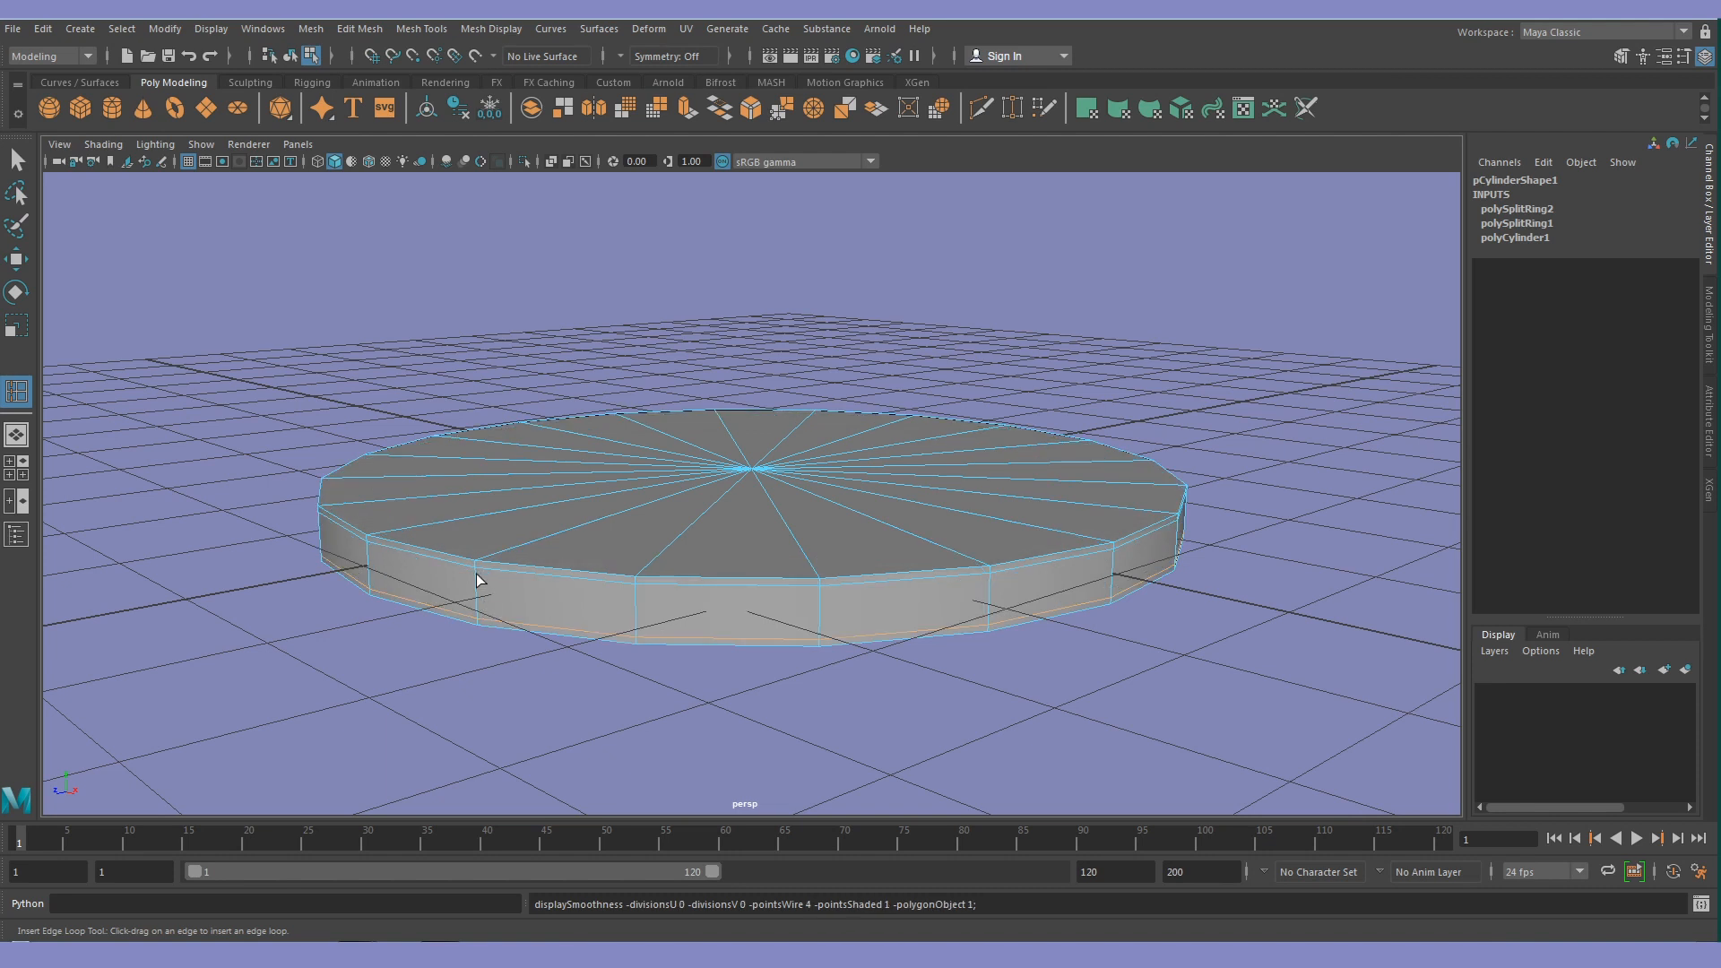
left_click(477, 575)
left_click(478, 601)
key("3")
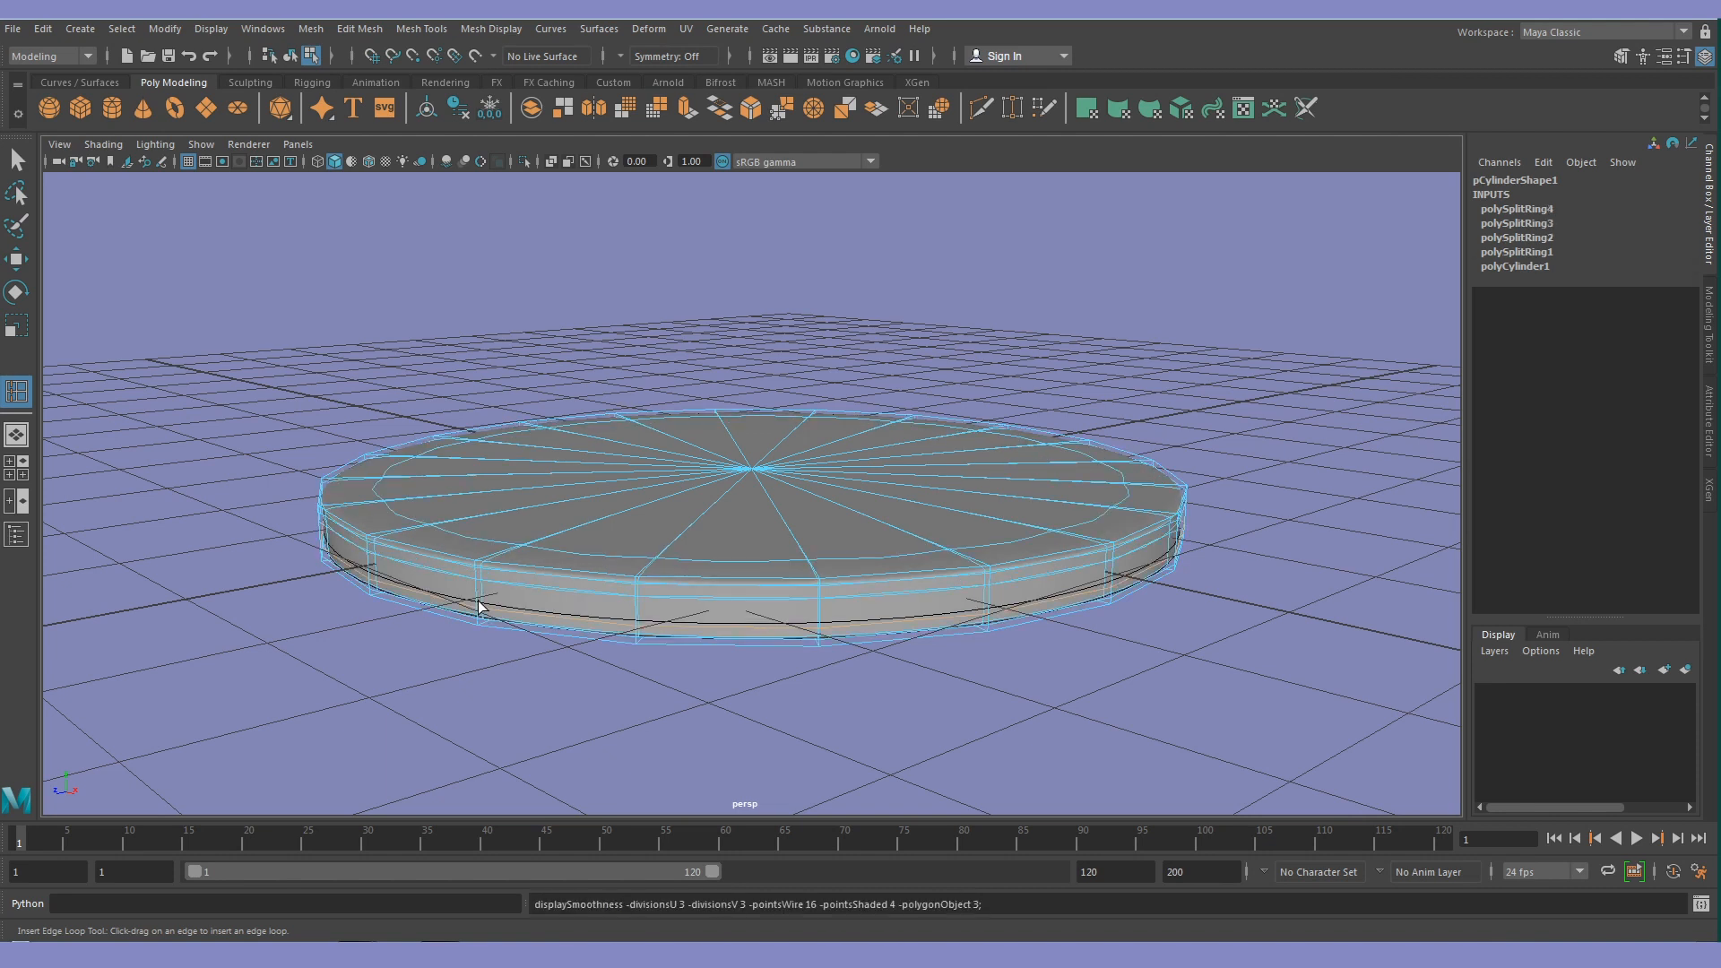
key("1")
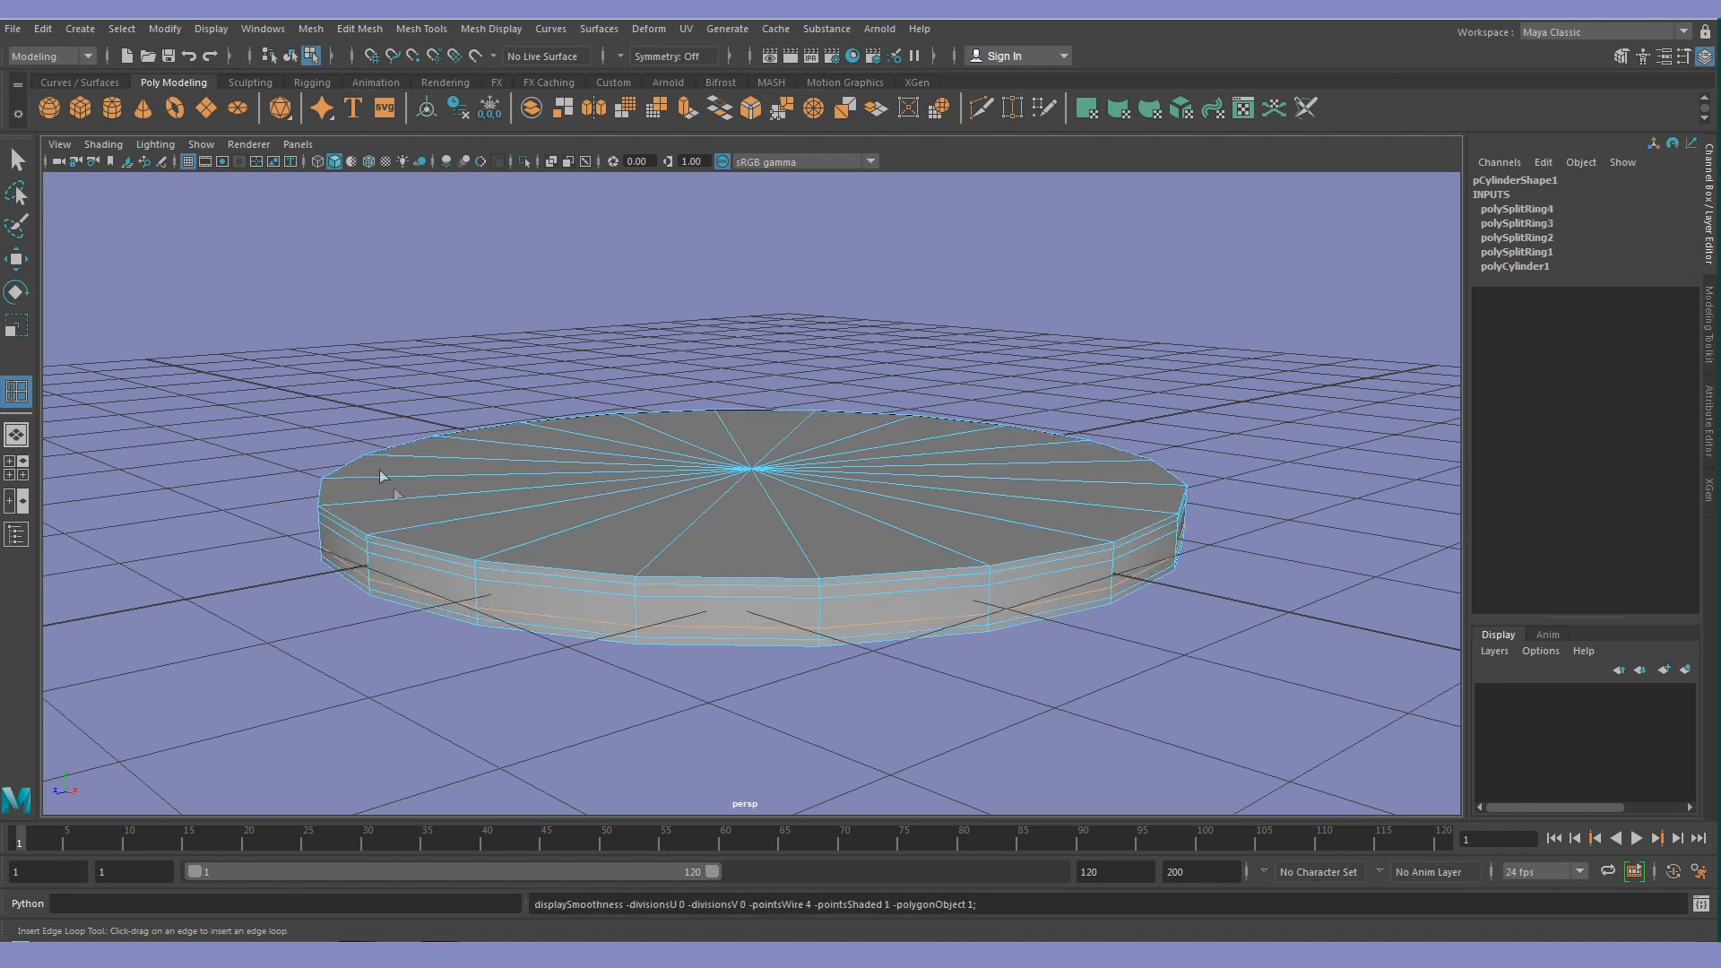
left_click(16, 159)
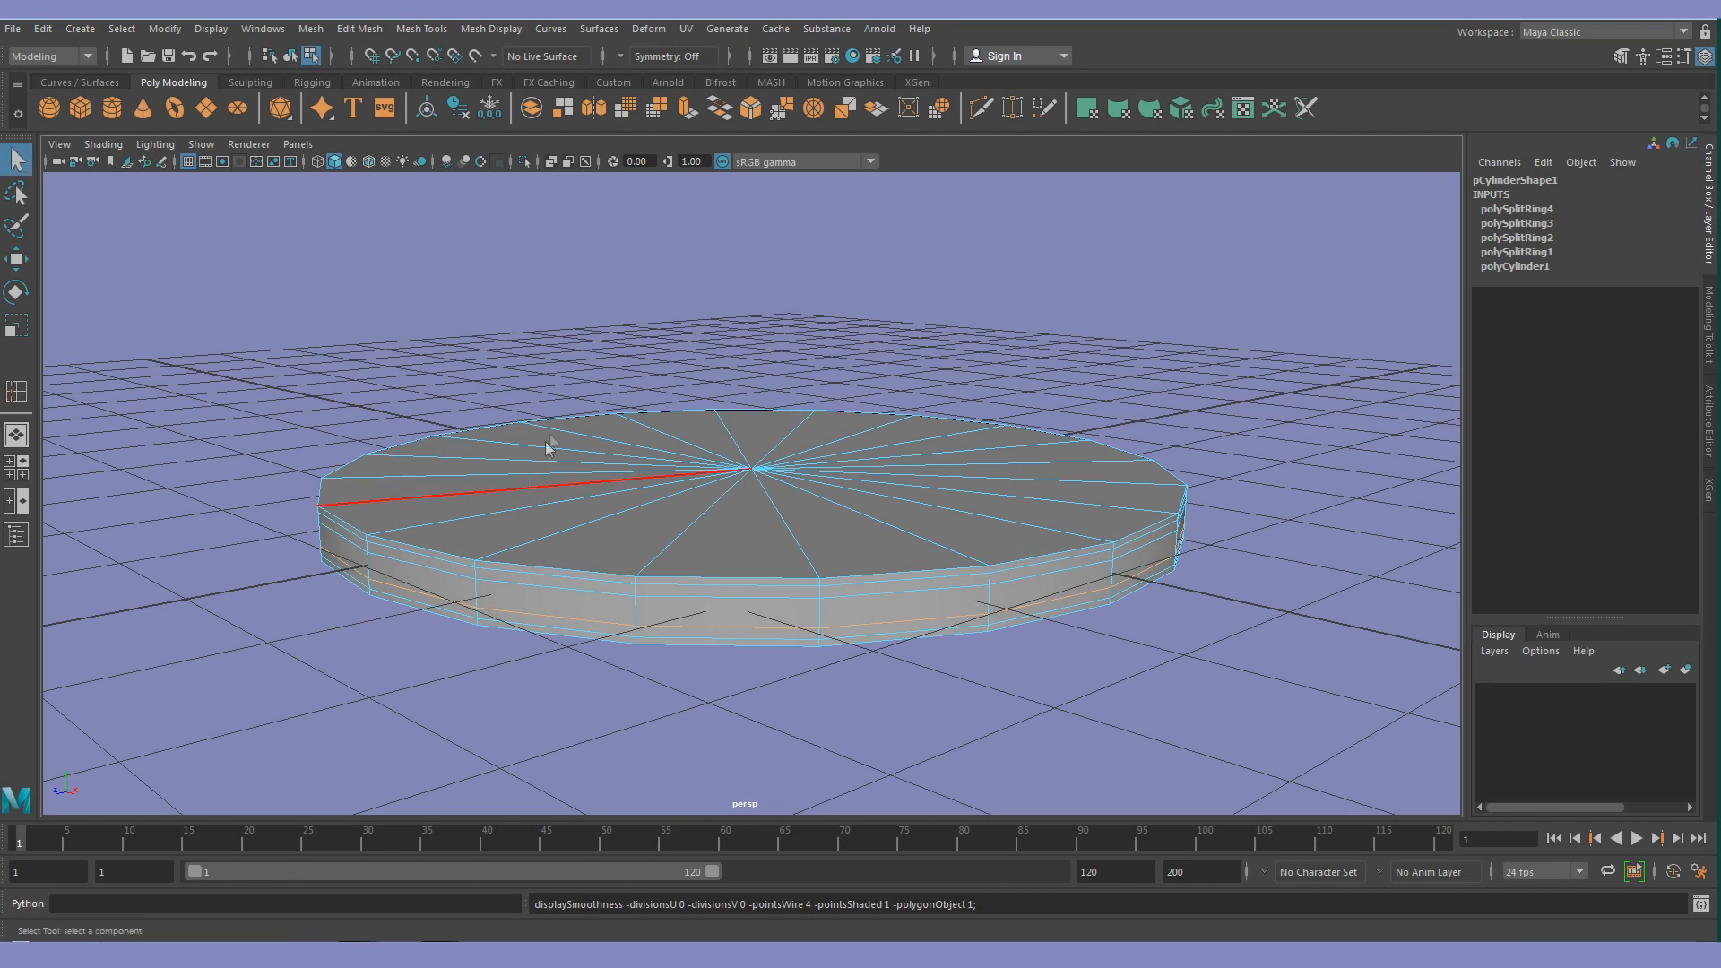
Duplicate the disc in object mode and raise the copy to about 2.78 units above the original
key("F8")
scroll(636, 601, "down", 3)
scroll(681, 561, "down", 2)
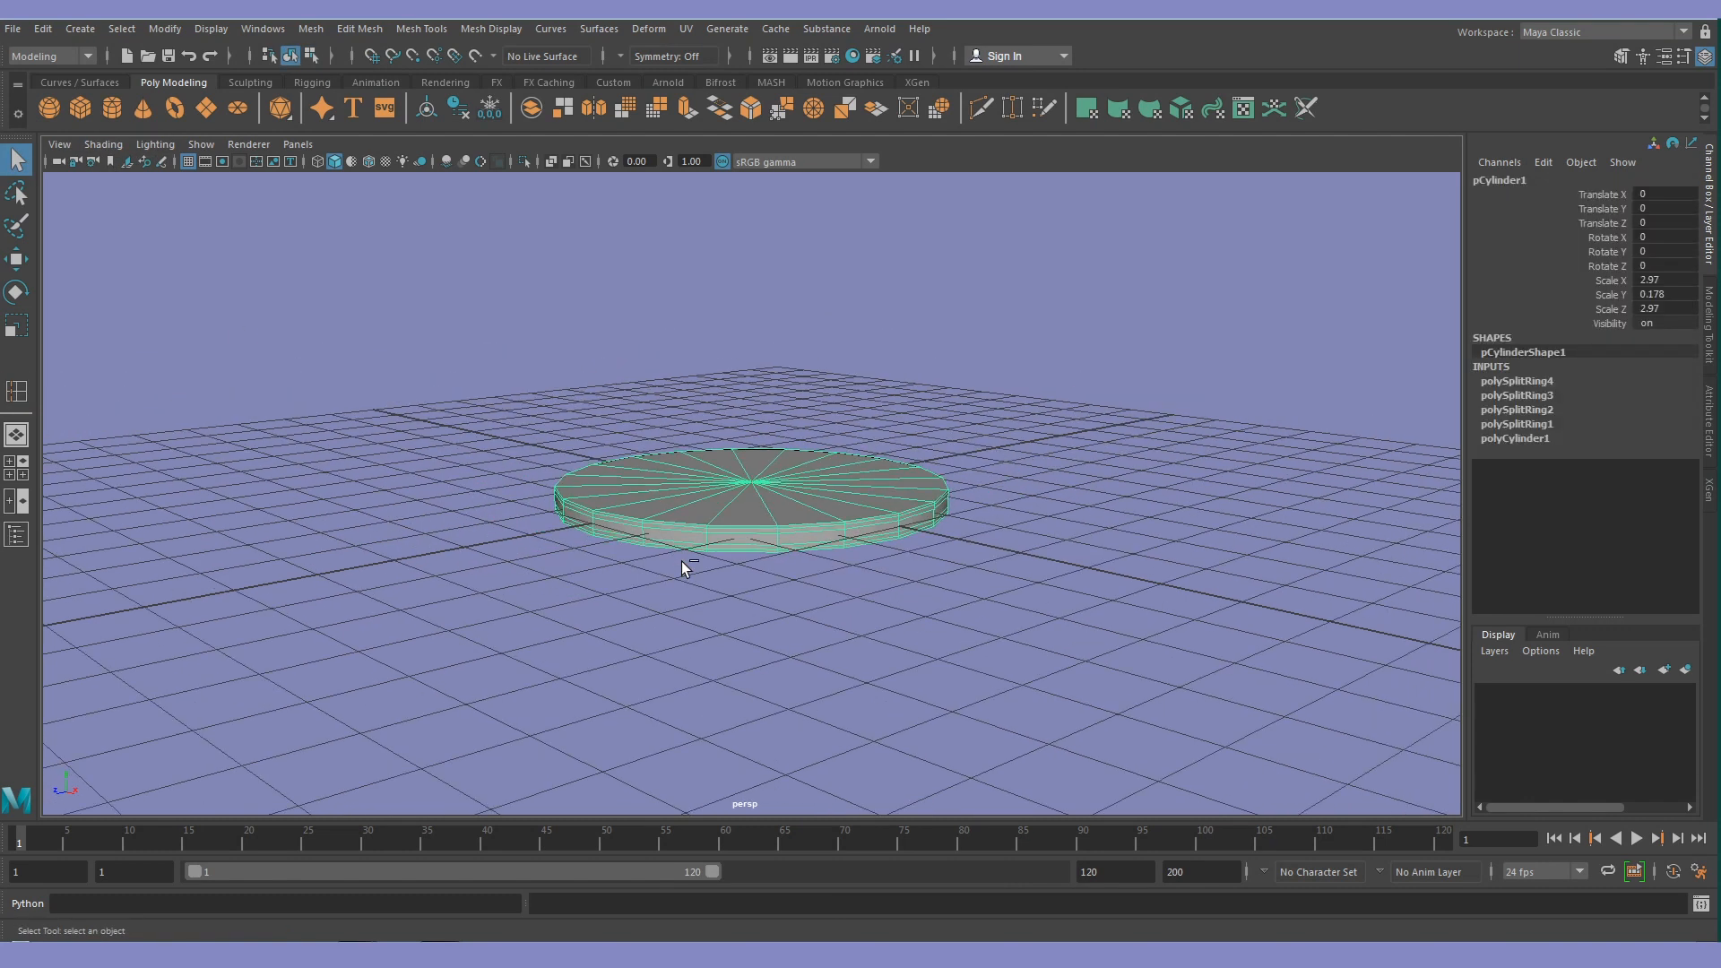
key("ctrl+d")
key("ctrl+g")
key("w")
left_click_drag(751, 404, 777, 246)
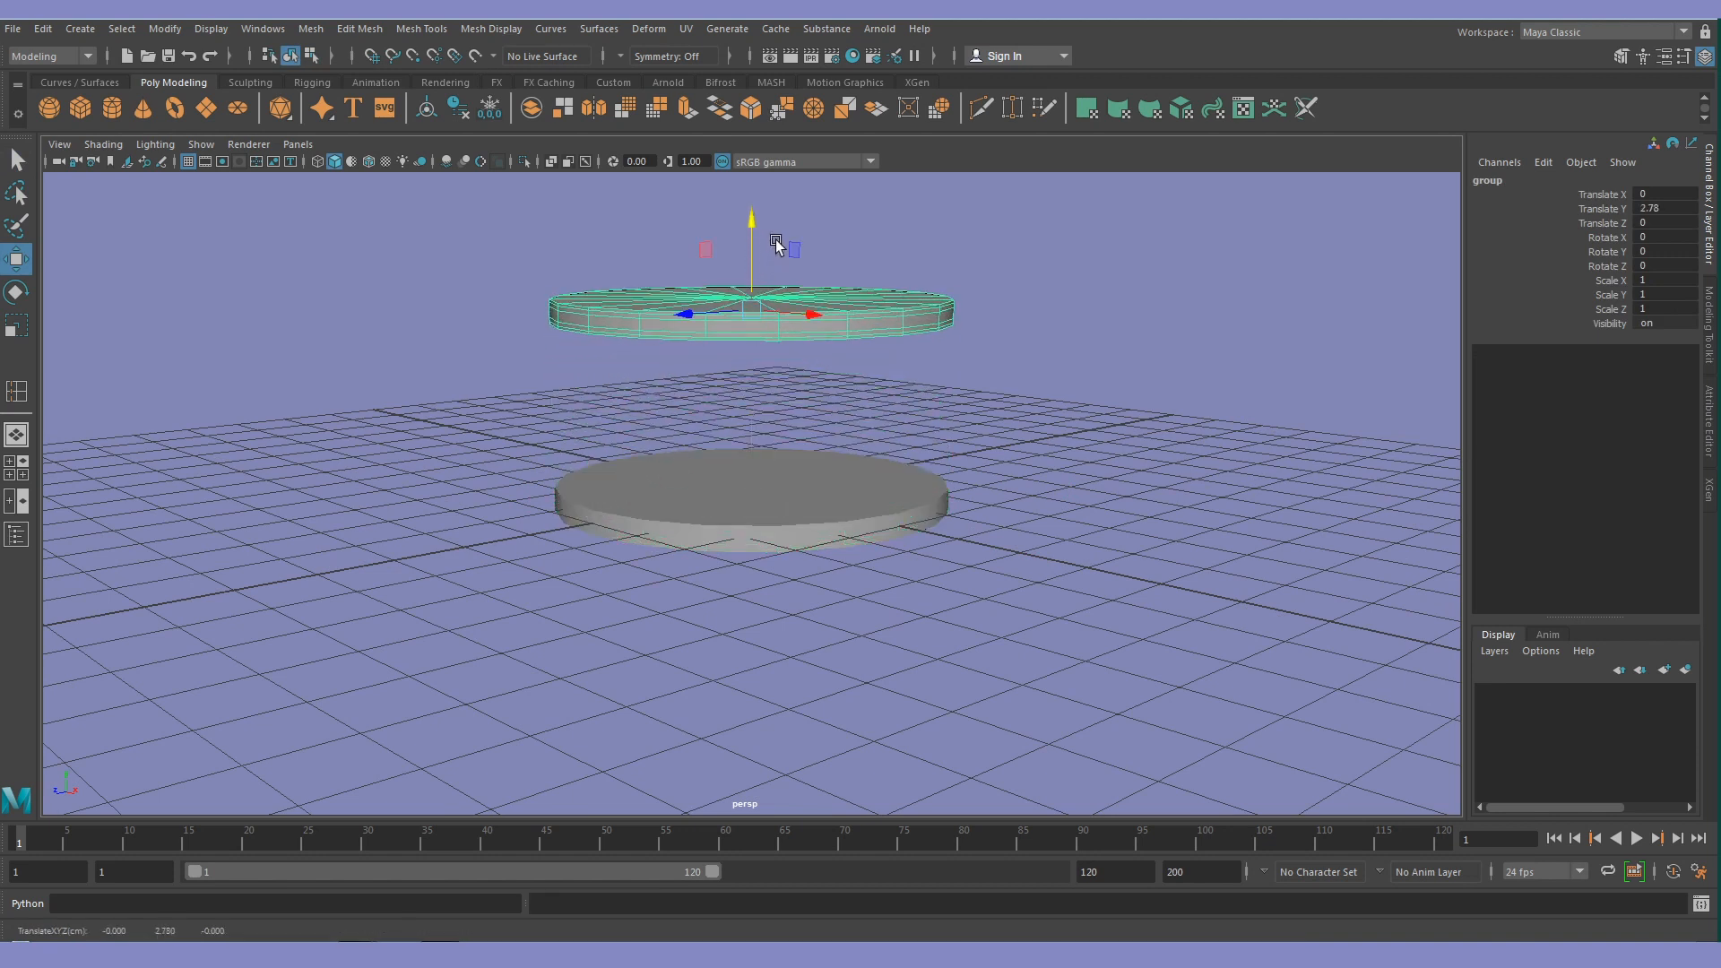
Raise the copied disc further in the front view, to nearly five grid squares above the lower disc
key("space")
left_click_drag(395, 557, 397, 512)
left_click(555, 621)
left_click(434, 358)
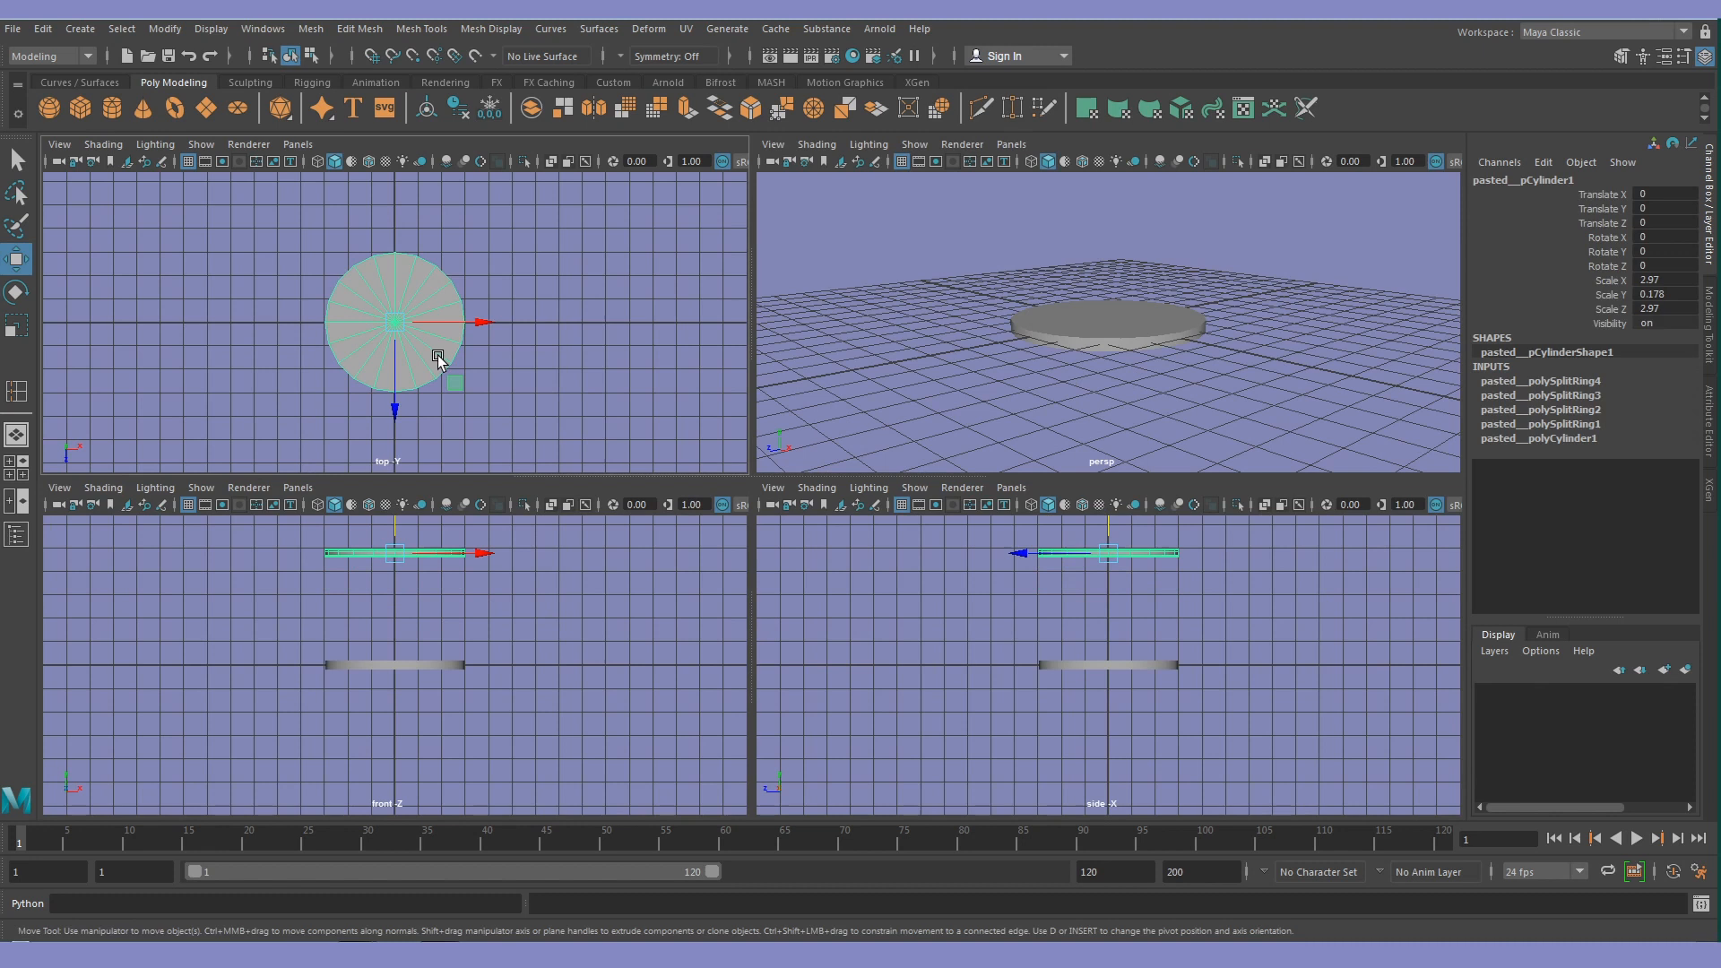
left_click(395, 664)
left_click(523, 596)
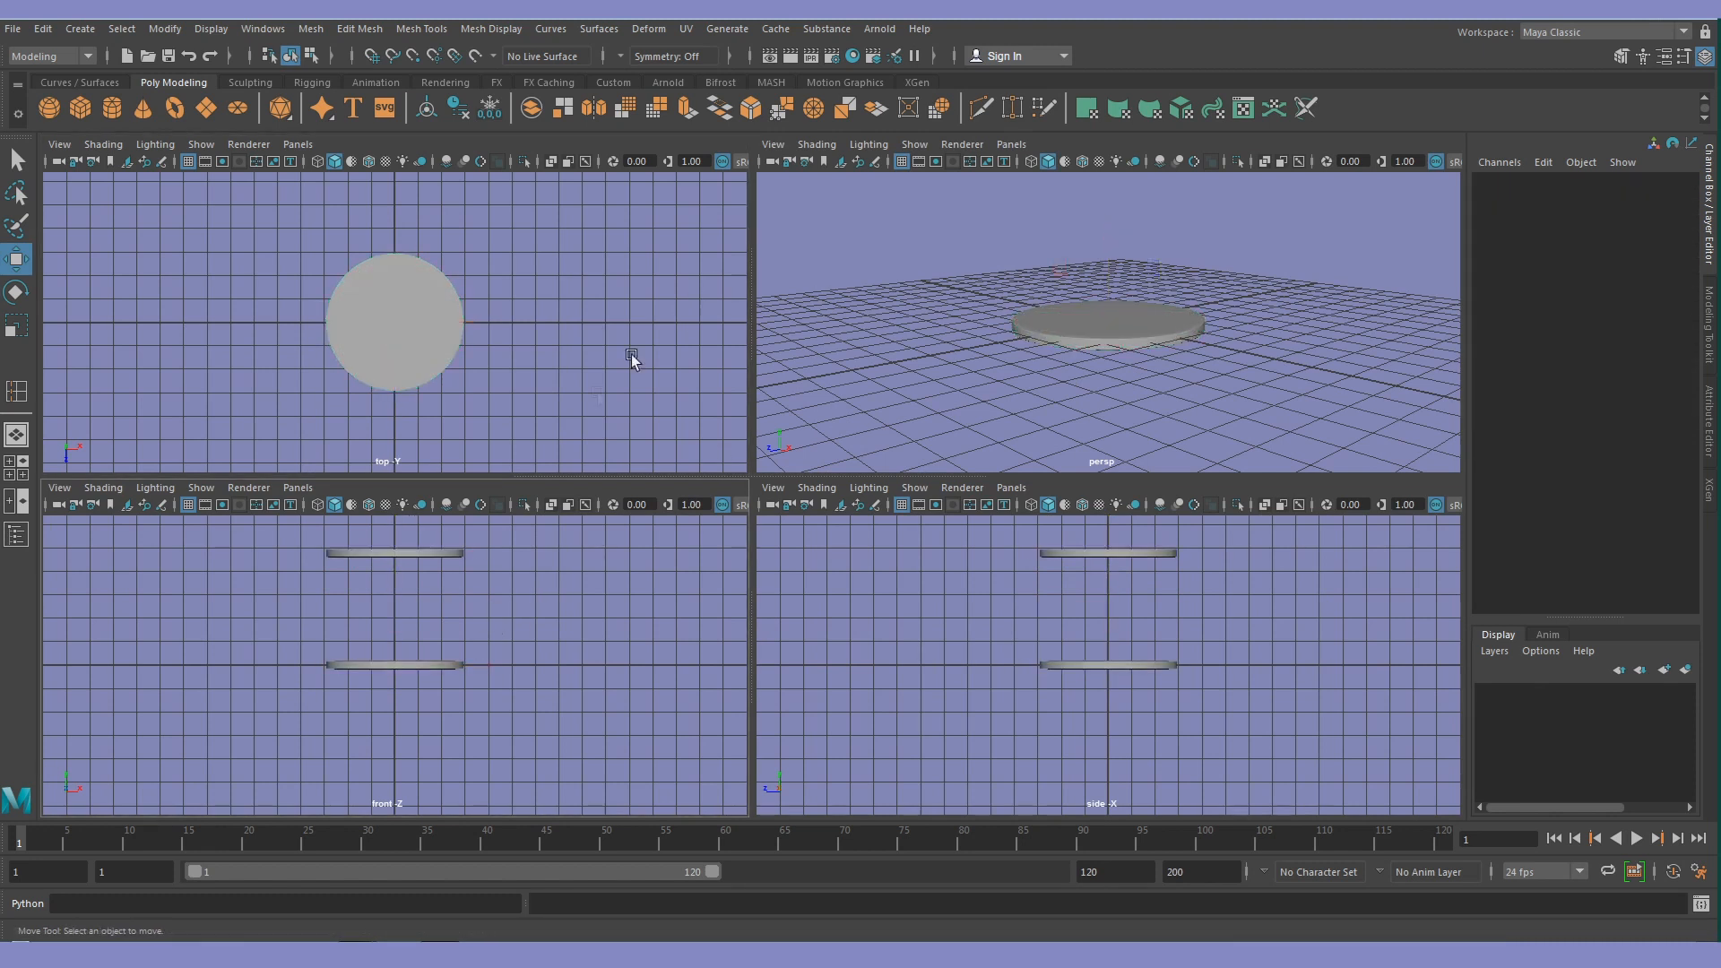
Create a polygon cube in the front view, scale it uniformly to about 3.545 and raise it to about Y 2.431 between the discs
key("space")
middle_click_drag(885, 342, 723, 477, "alt")
scroll(724, 477, "up", 2)
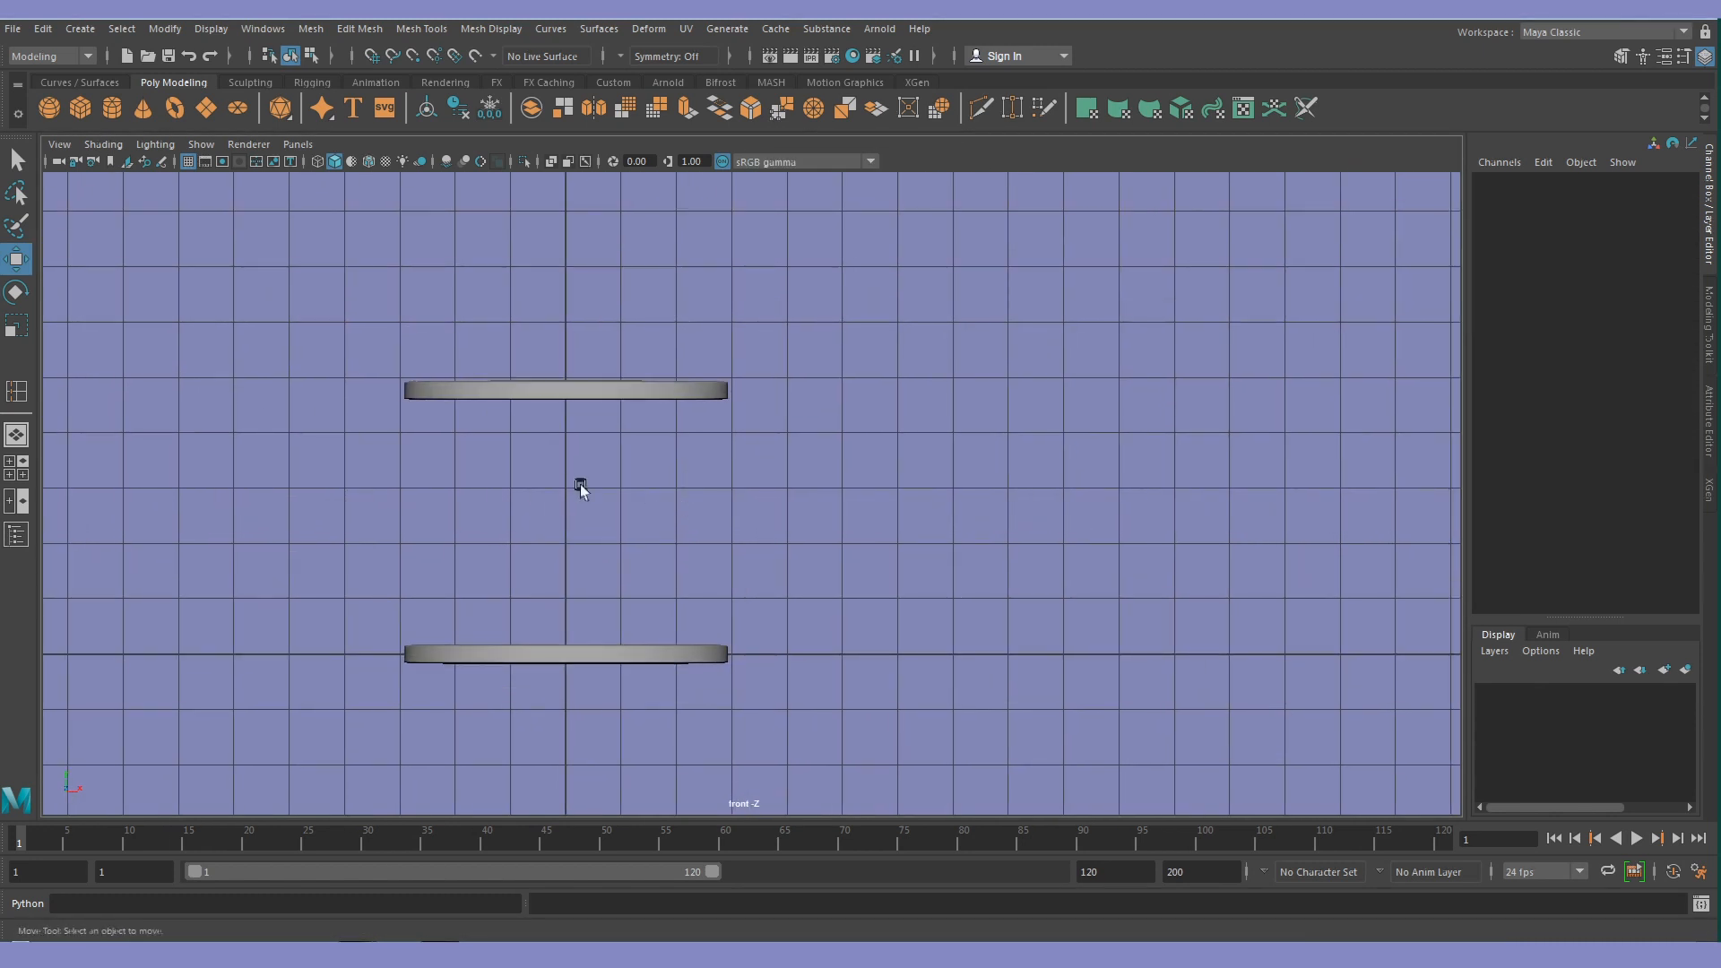
left_click(80, 108)
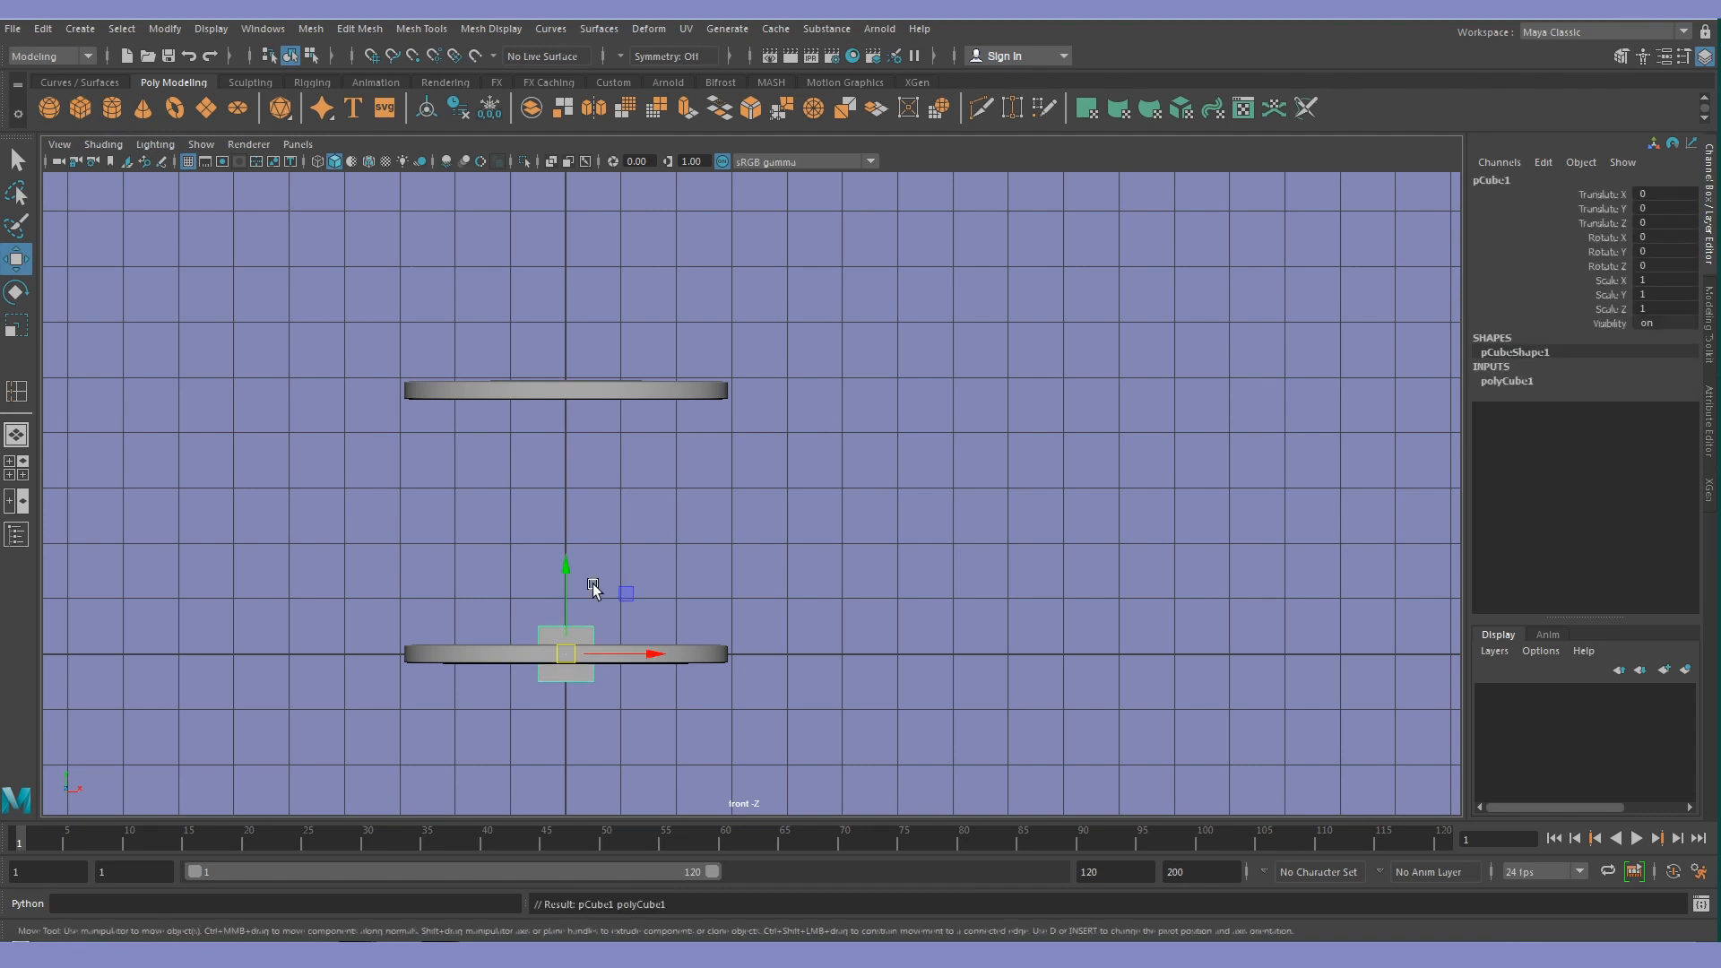
key("r")
left_click_drag(566, 654, 677, 697)
key("w")
left_click_drag(567, 587, 569, 450)
key("e")
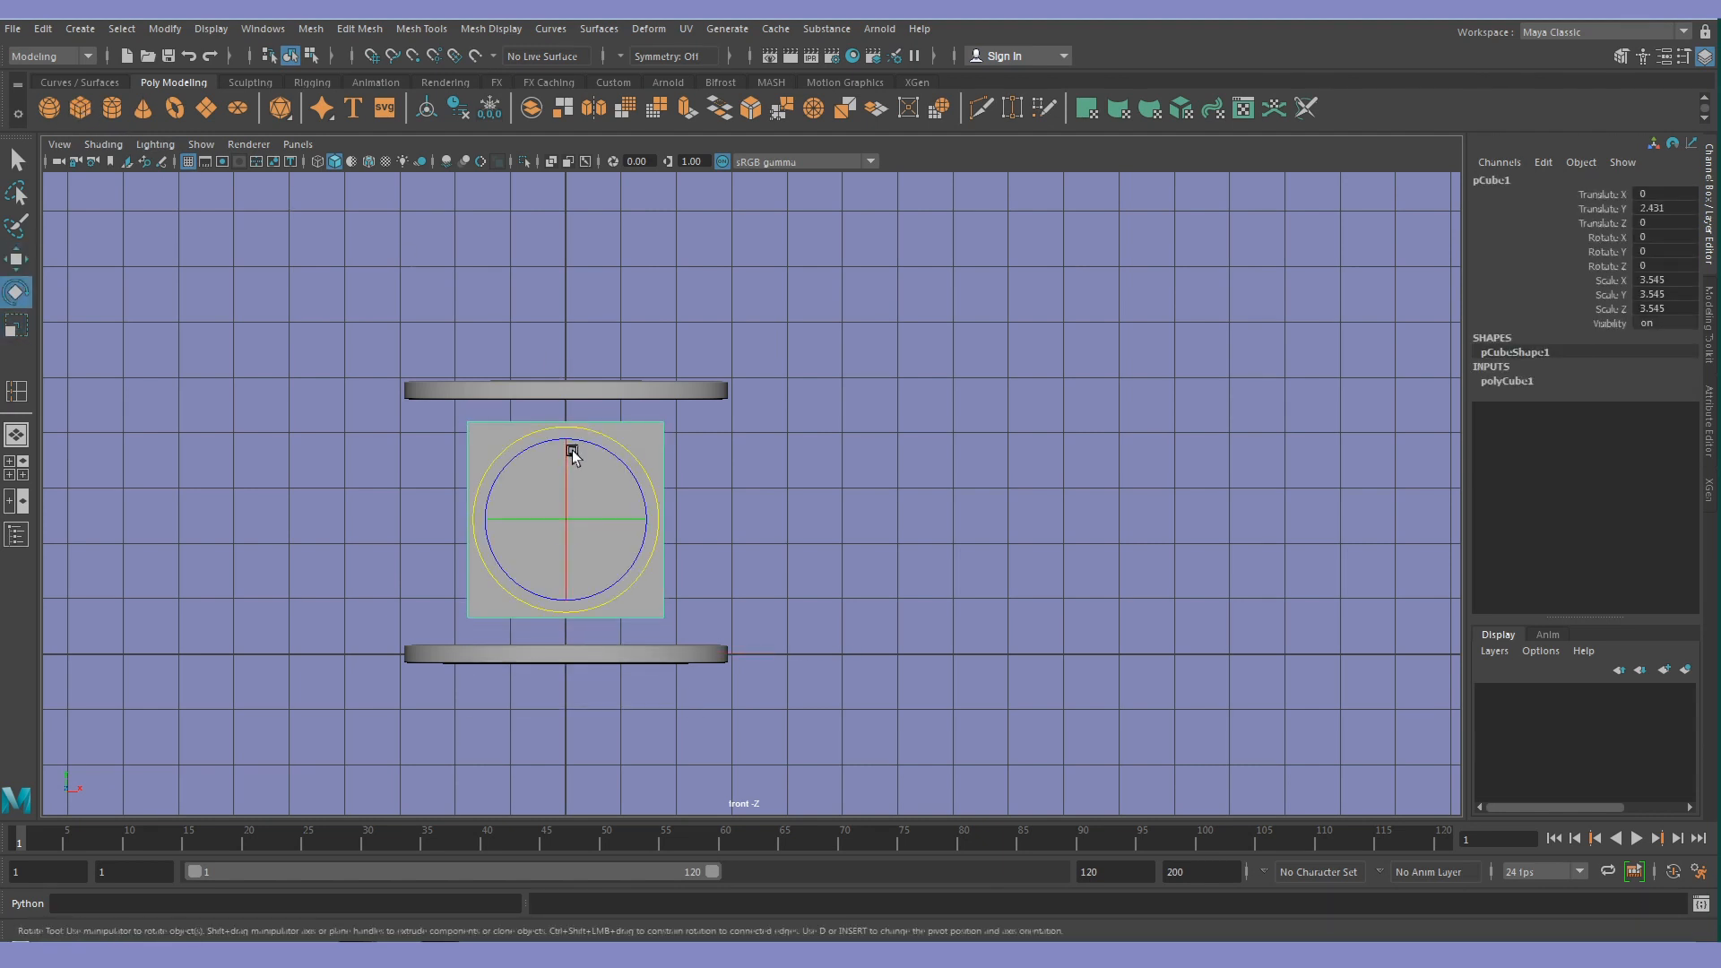
Set the cube's subdivisions to 4 in width, 4 in height and 3 in depth
left_click(1496, 381)
double_click(1655, 439)
type("4")
key("Return")
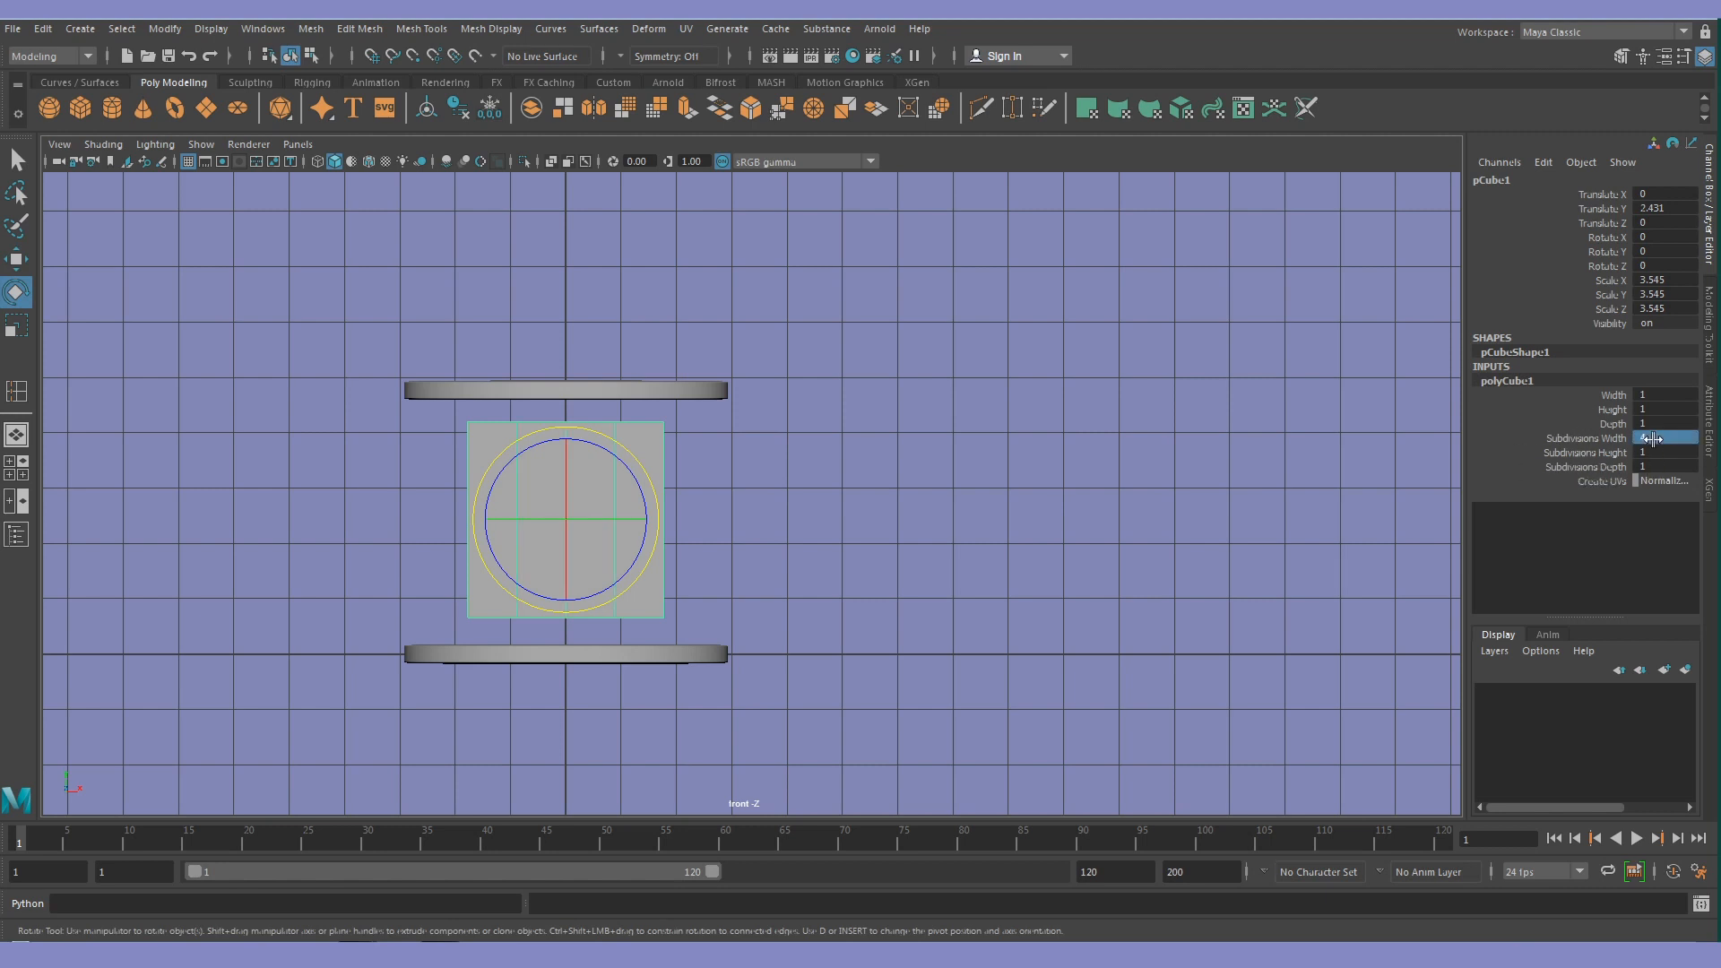
double_click(1659, 452)
key("Return")
double_click(1656, 467)
type("3")
key("Return")
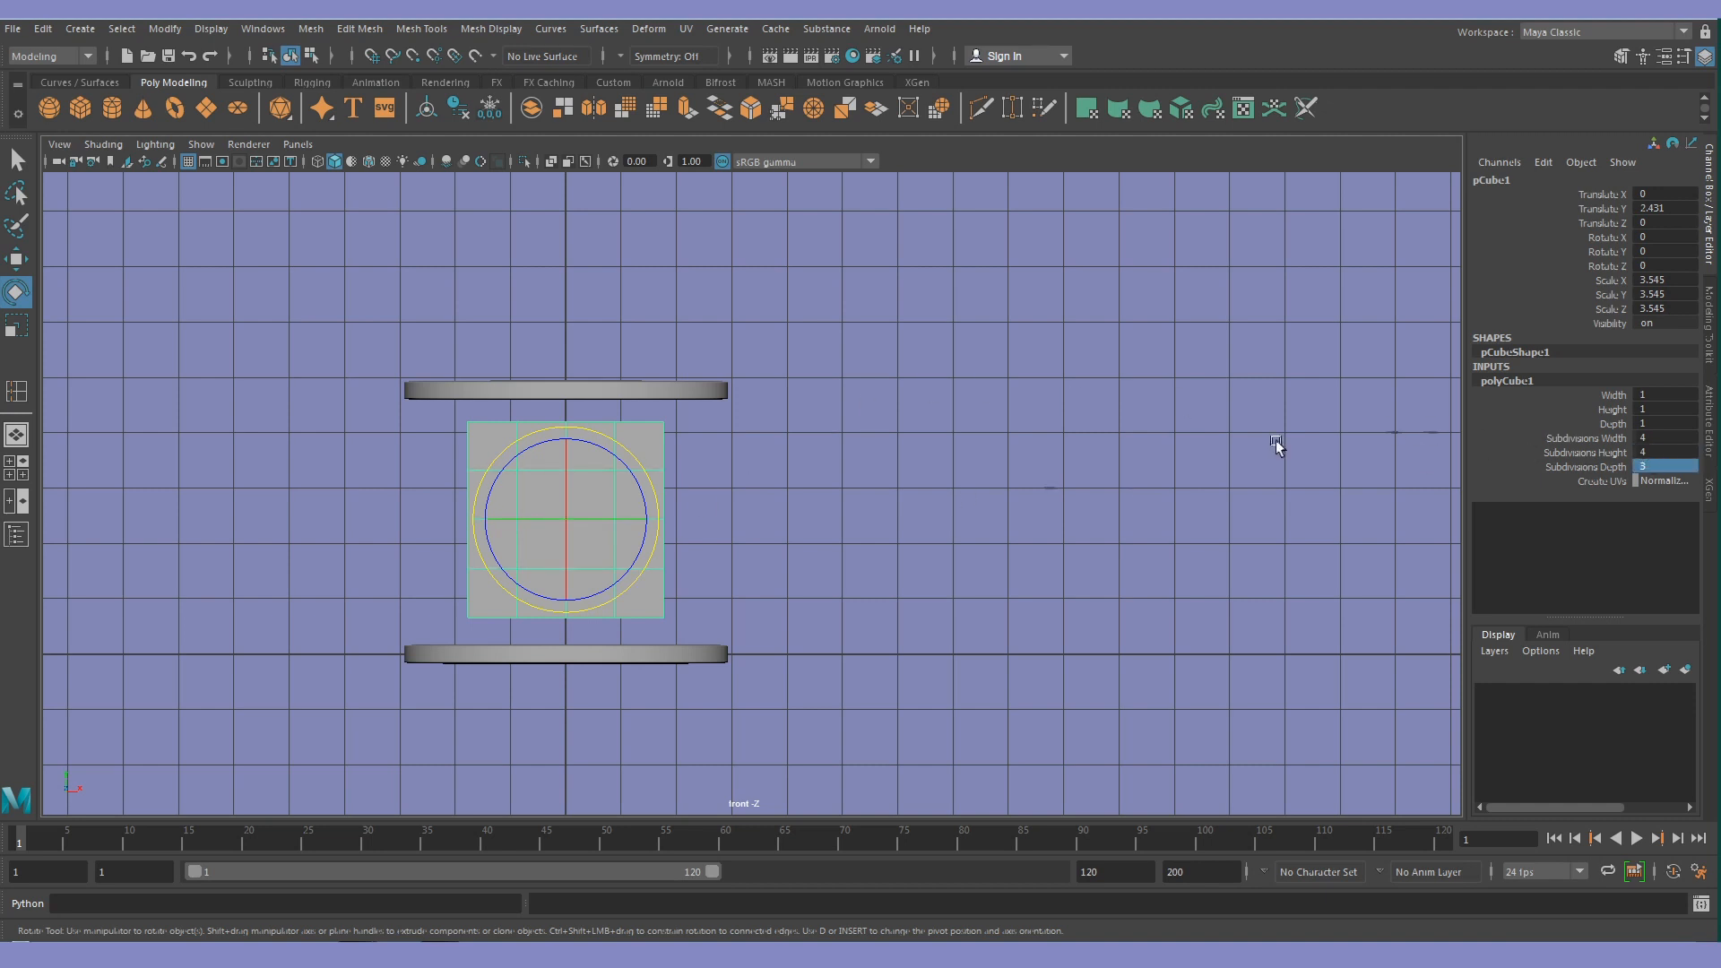
left_click(829, 569)
Stretch the cube vertically to a Y scale of about 4.529 so it spans the gap between the discs
left_click(597, 518)
key("r")
left_click_drag(570, 439, 569, 413)
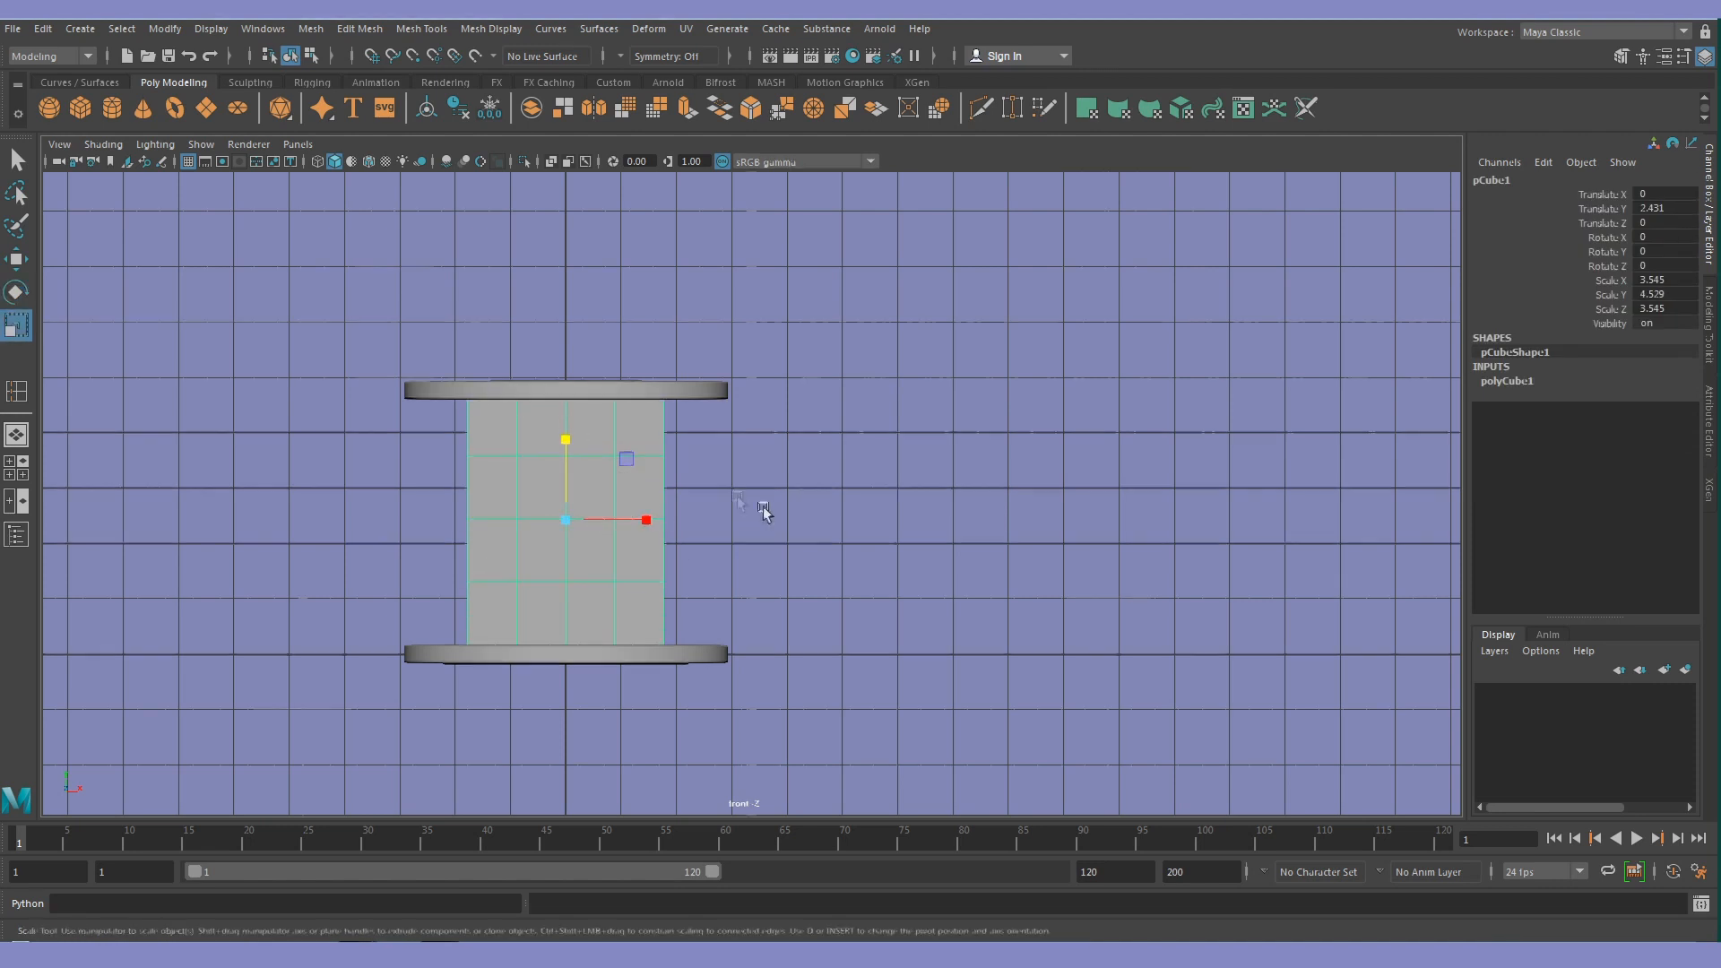
Flatten the cube to a Z scale of about 0.217 and move it to about Z 2.803 at the discs' edge
key("space")
left_click_drag(1042, 253, 1128, 254)
scroll(1032, 577, "up", 2)
left_click_drag(1031, 577, 917, 579)
key("w")
scroll(859, 656, "up", 5)
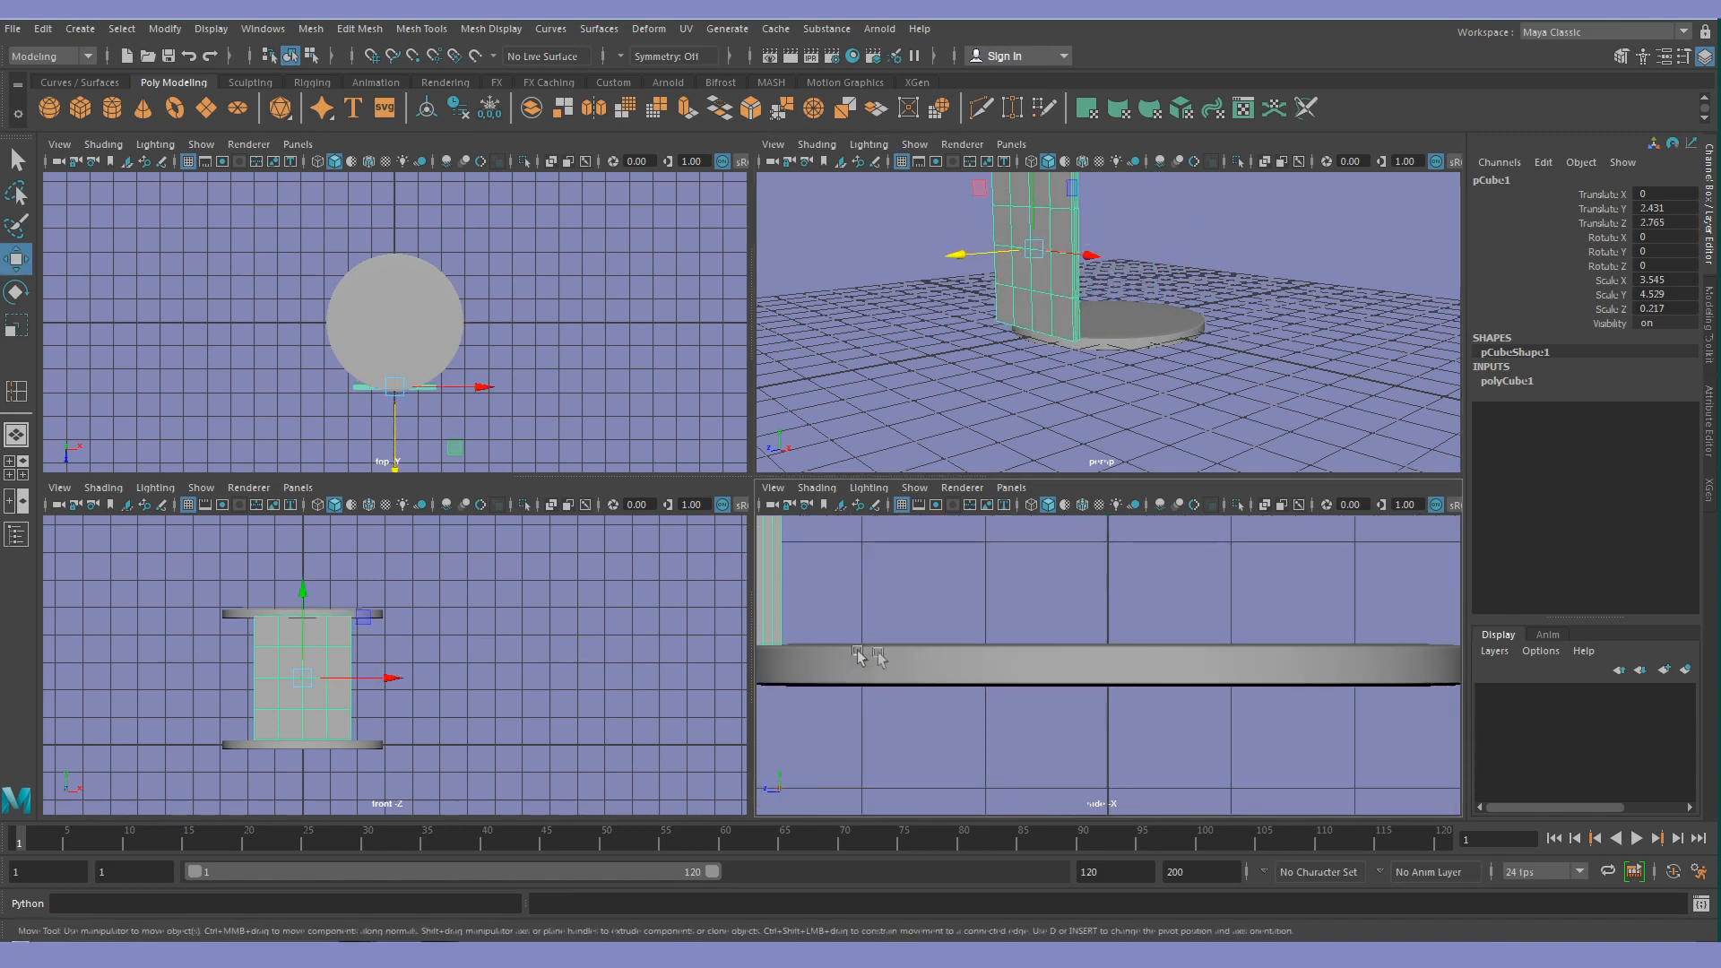
key("space")
scroll(684, 572, "down", 4)
left_click_drag(411, 265, 403, 262)
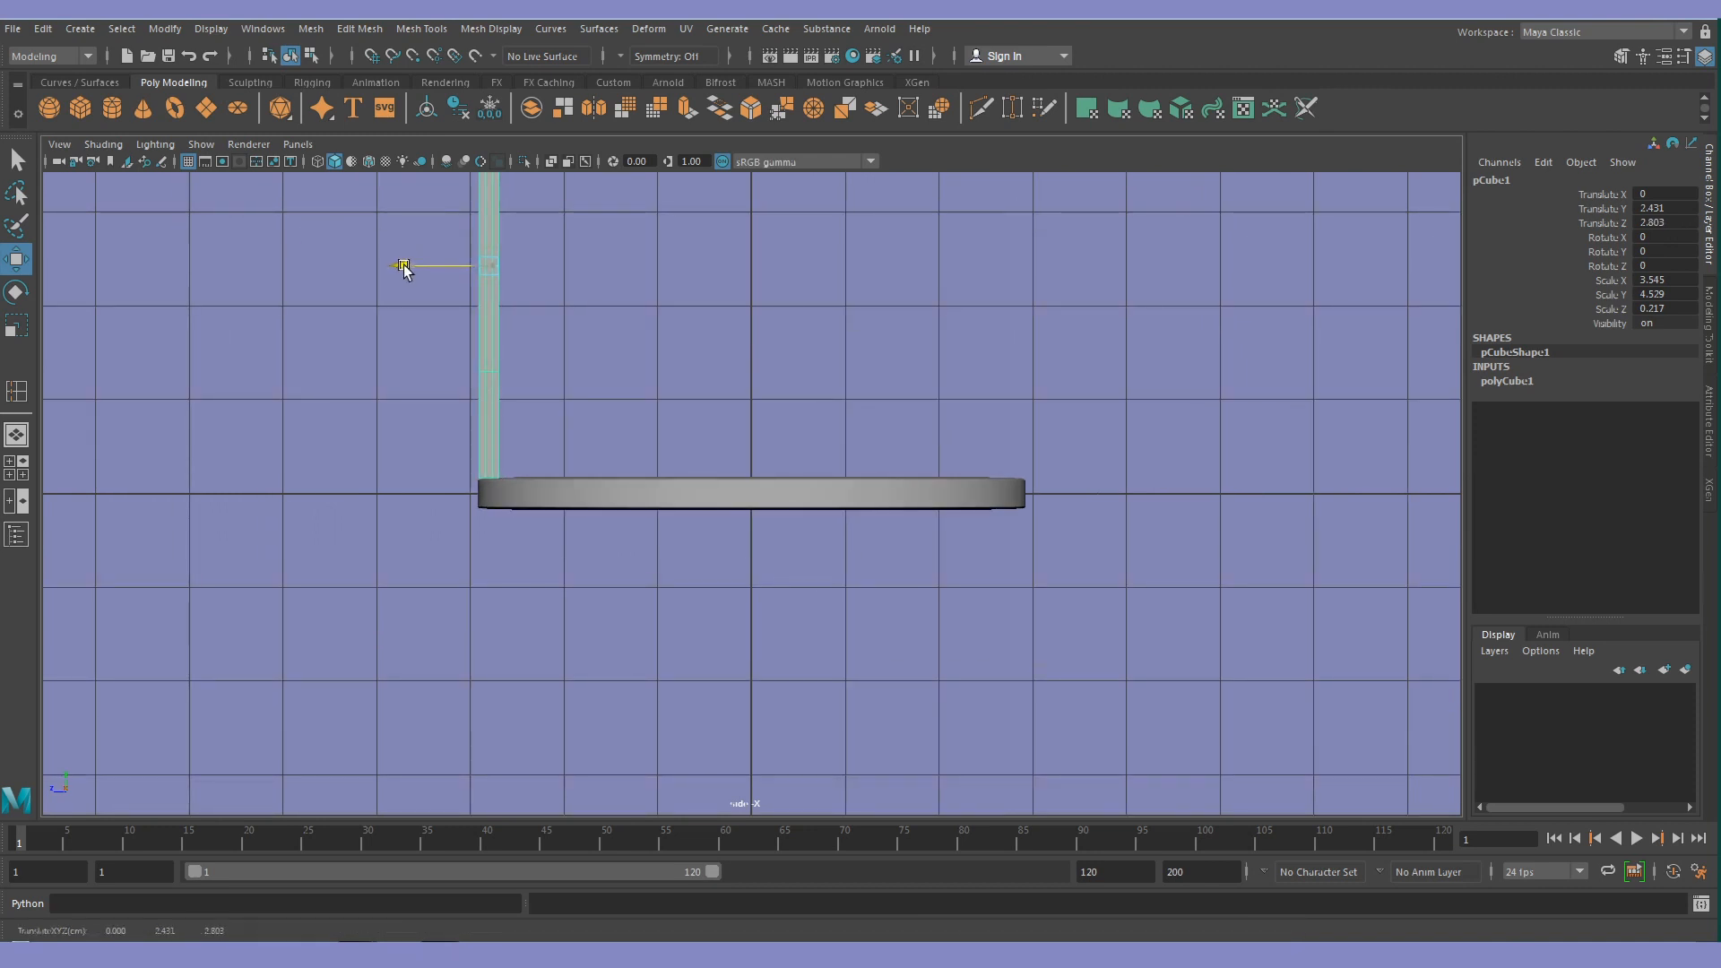
Move the thin panel's two inner vertical edge loops apart in the side view, towards its outer and inner faces
scroll(700, 451, "down", 2)
scroll(556, 255, "up", 3)
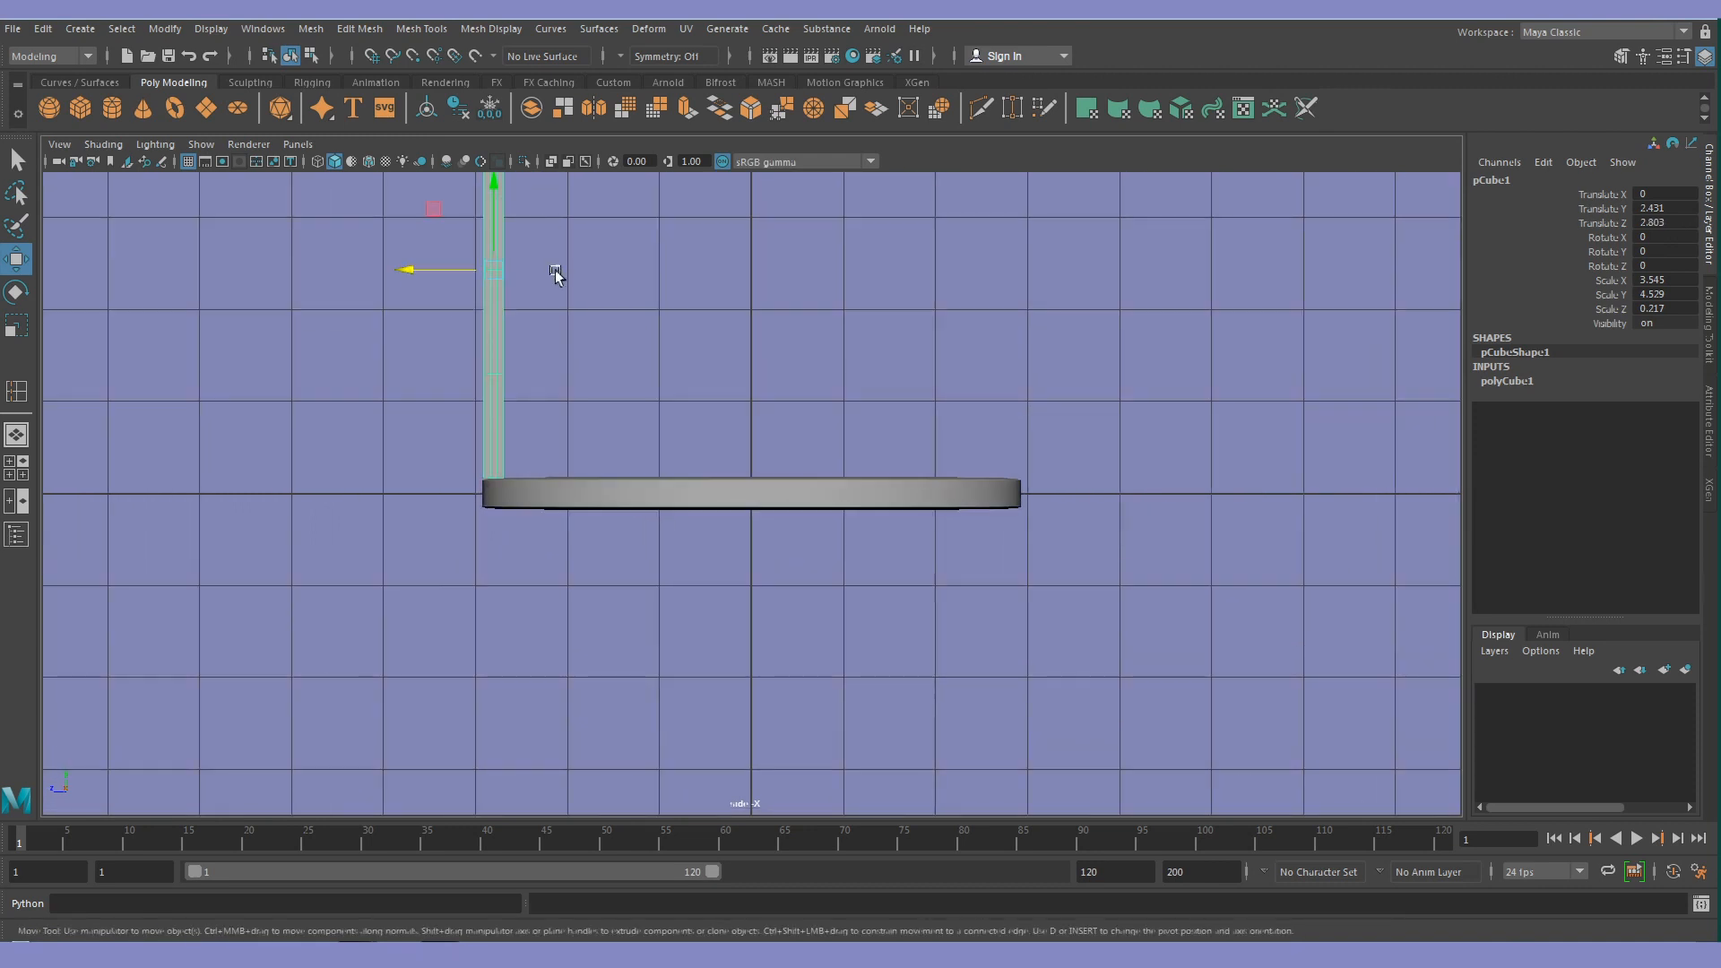
middle_click_drag(450, 224, 568, 434, "alt")
scroll(568, 434, "up", 5)
right_click_drag(478, 415, 476, 384)
double_click(465, 402)
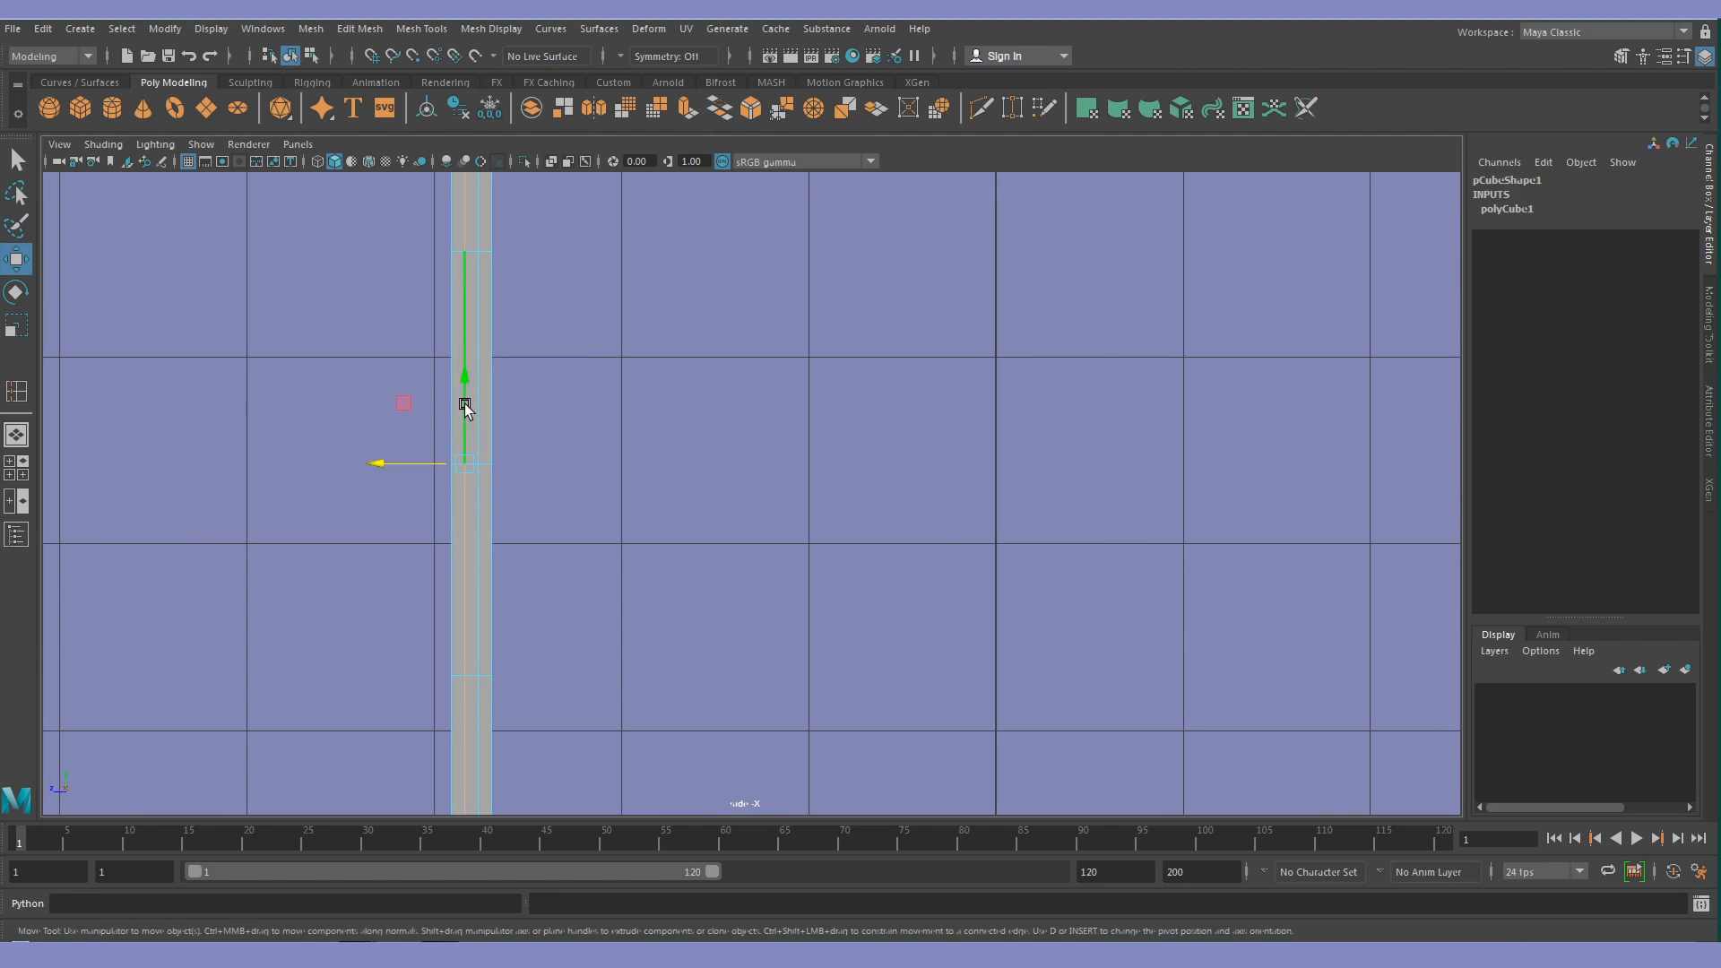
left_click_drag(379, 467, 371, 467)
double_click(486, 433)
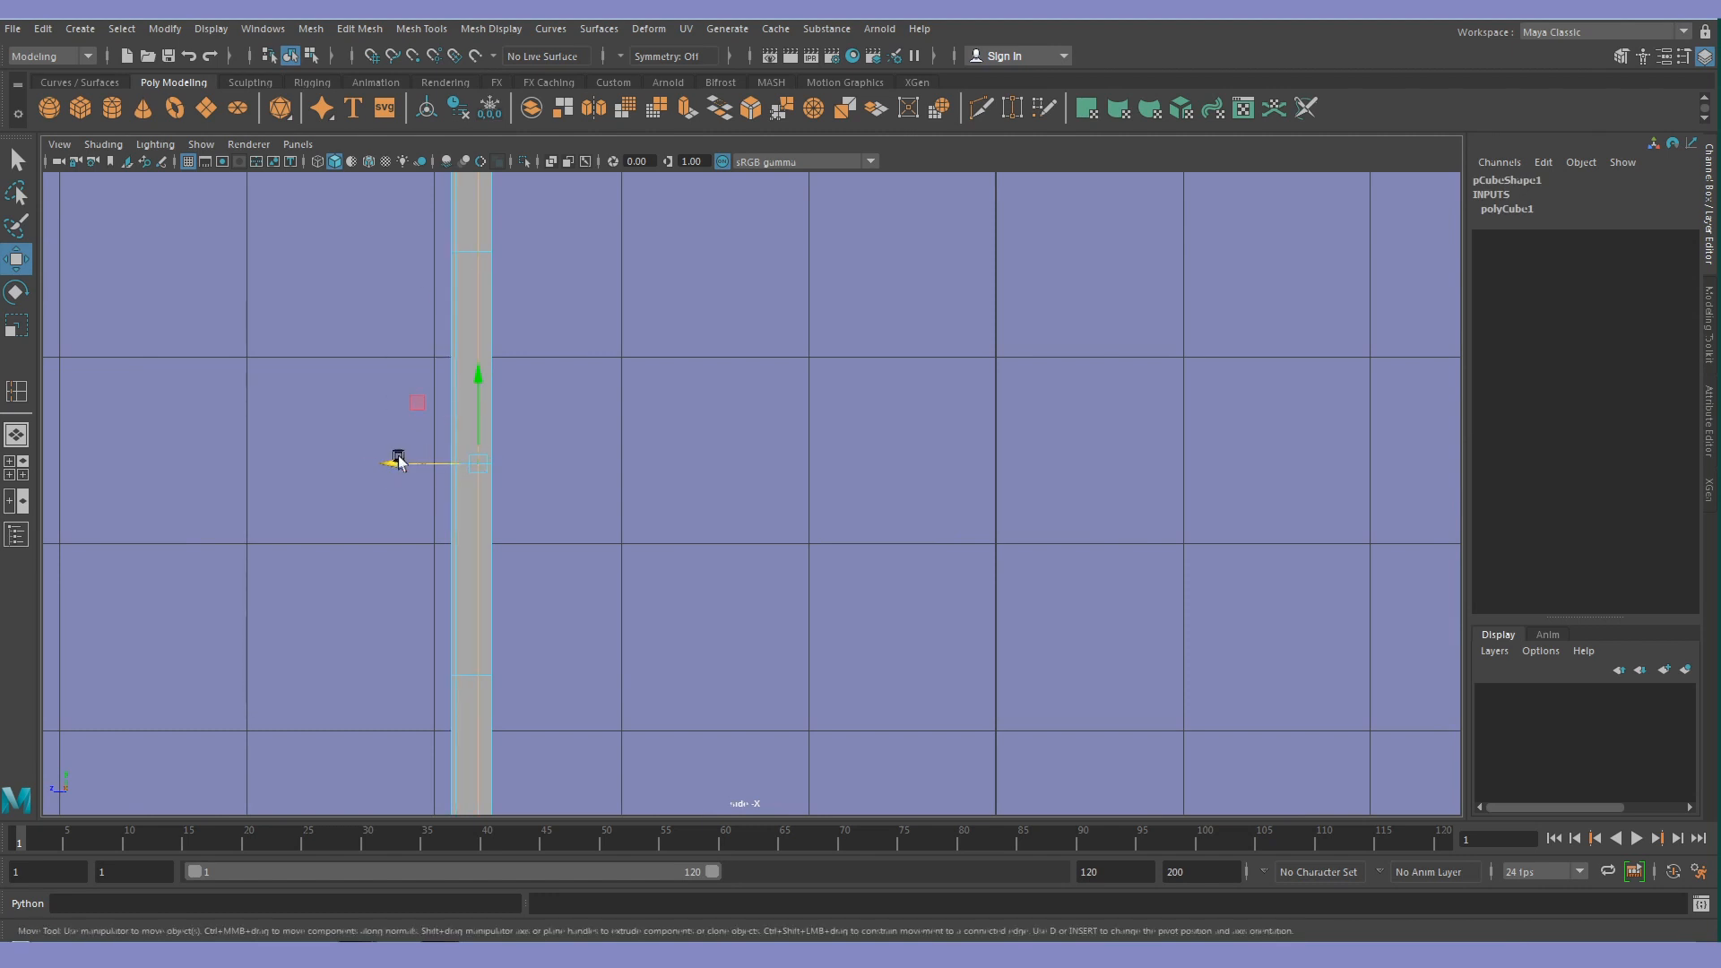
key("1")
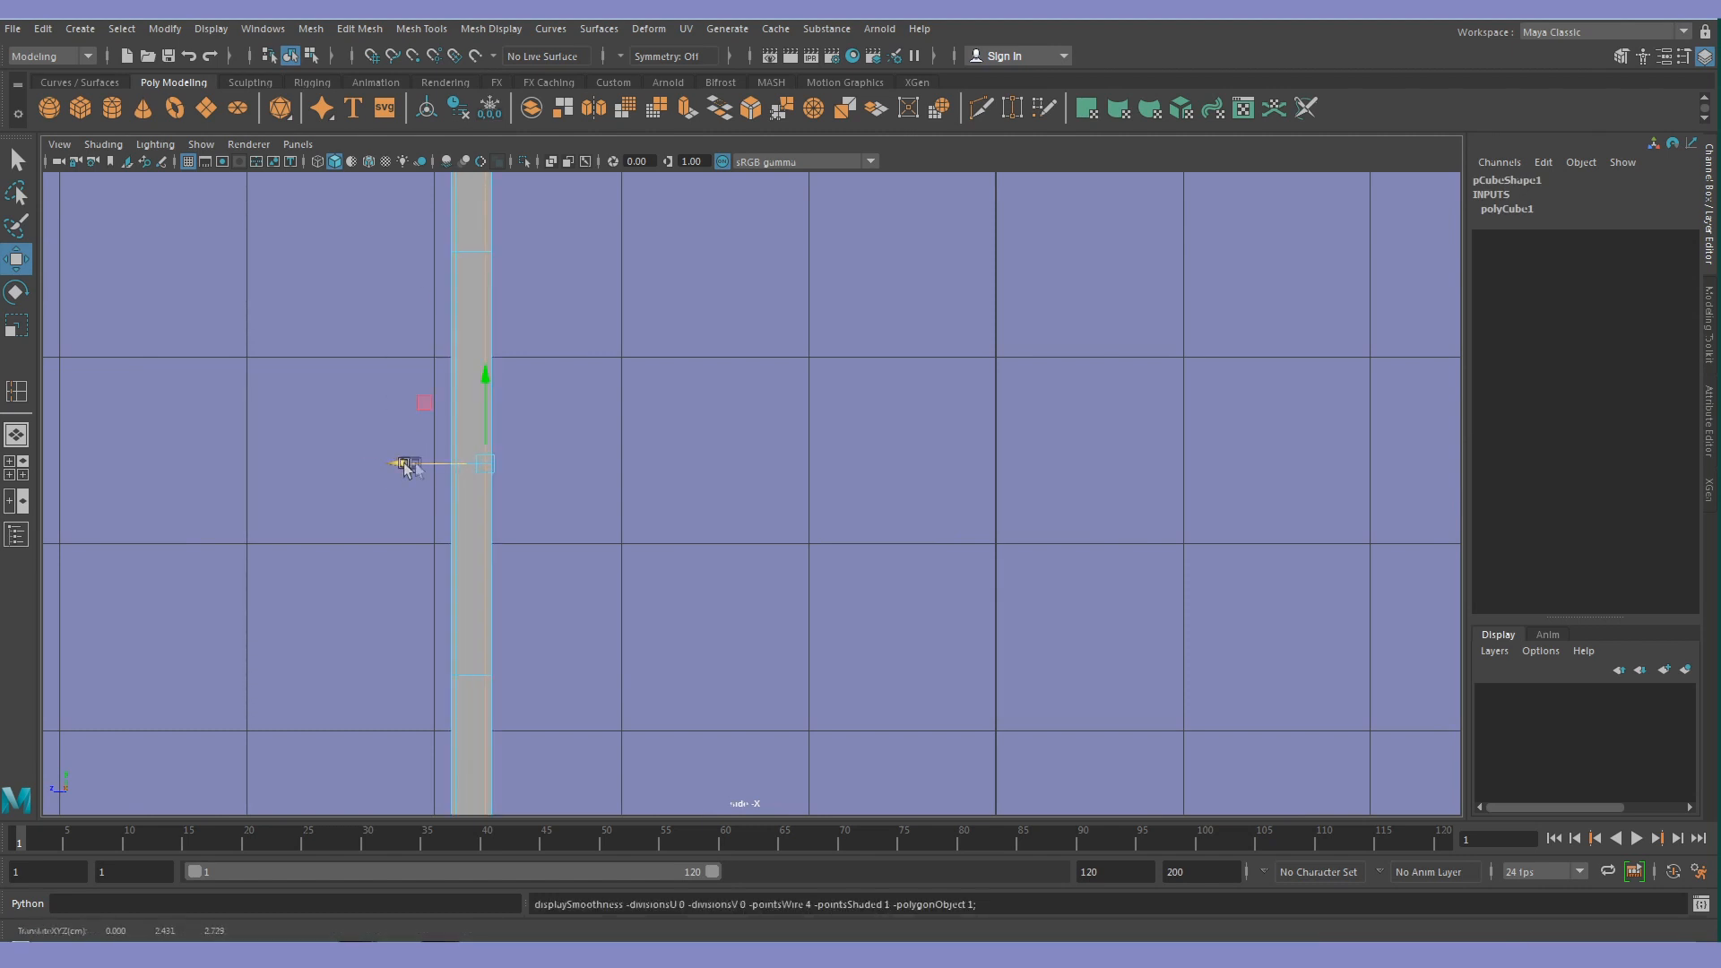
Scale the panel's three middle vertex rows inward in the front view, narrowing the center row further by about 0.79
key("space")
scroll(269, 692, "up", 3)
key("space")
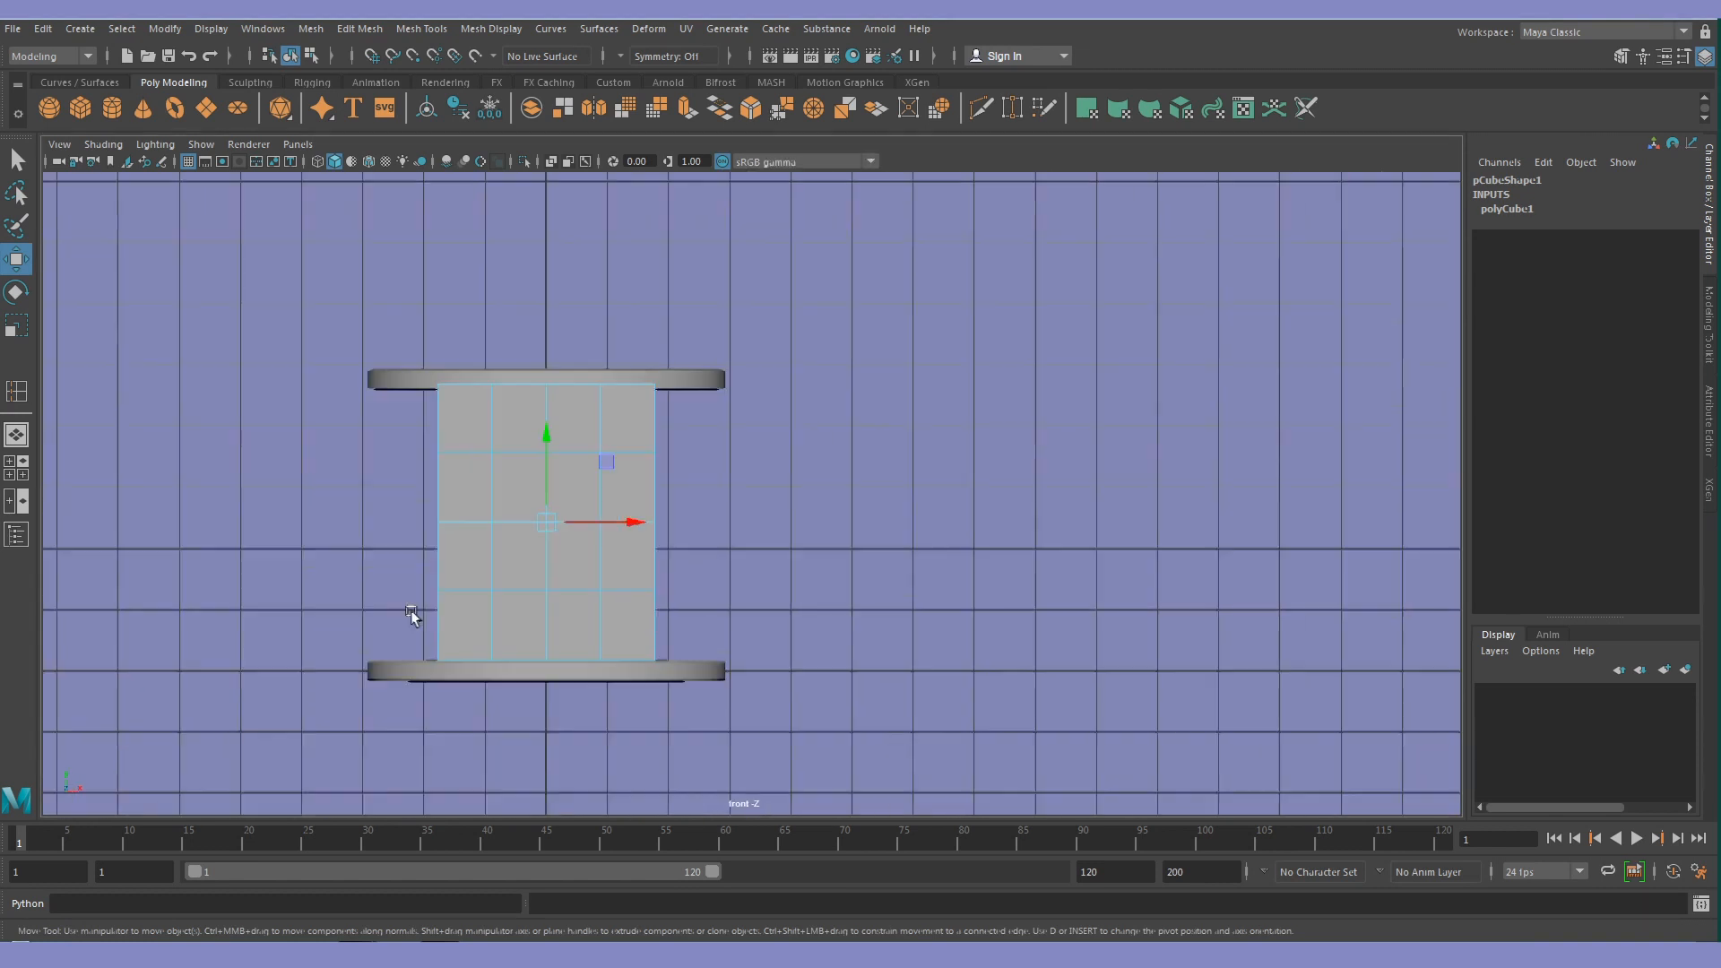
scroll(516, 551, "up", 1)
key("F9")
left_click_drag(357, 422, 668, 479)
left_click_drag(666, 589, 359, 625, "shift")
key("ctrl+a")
key("r")
left_click_drag(616, 435, 313, 612)
mouse_move(530, 523)
left_mouse_down()
mouse_move(350, 545)
mouse_move(511, 526)
left_mouse_up()
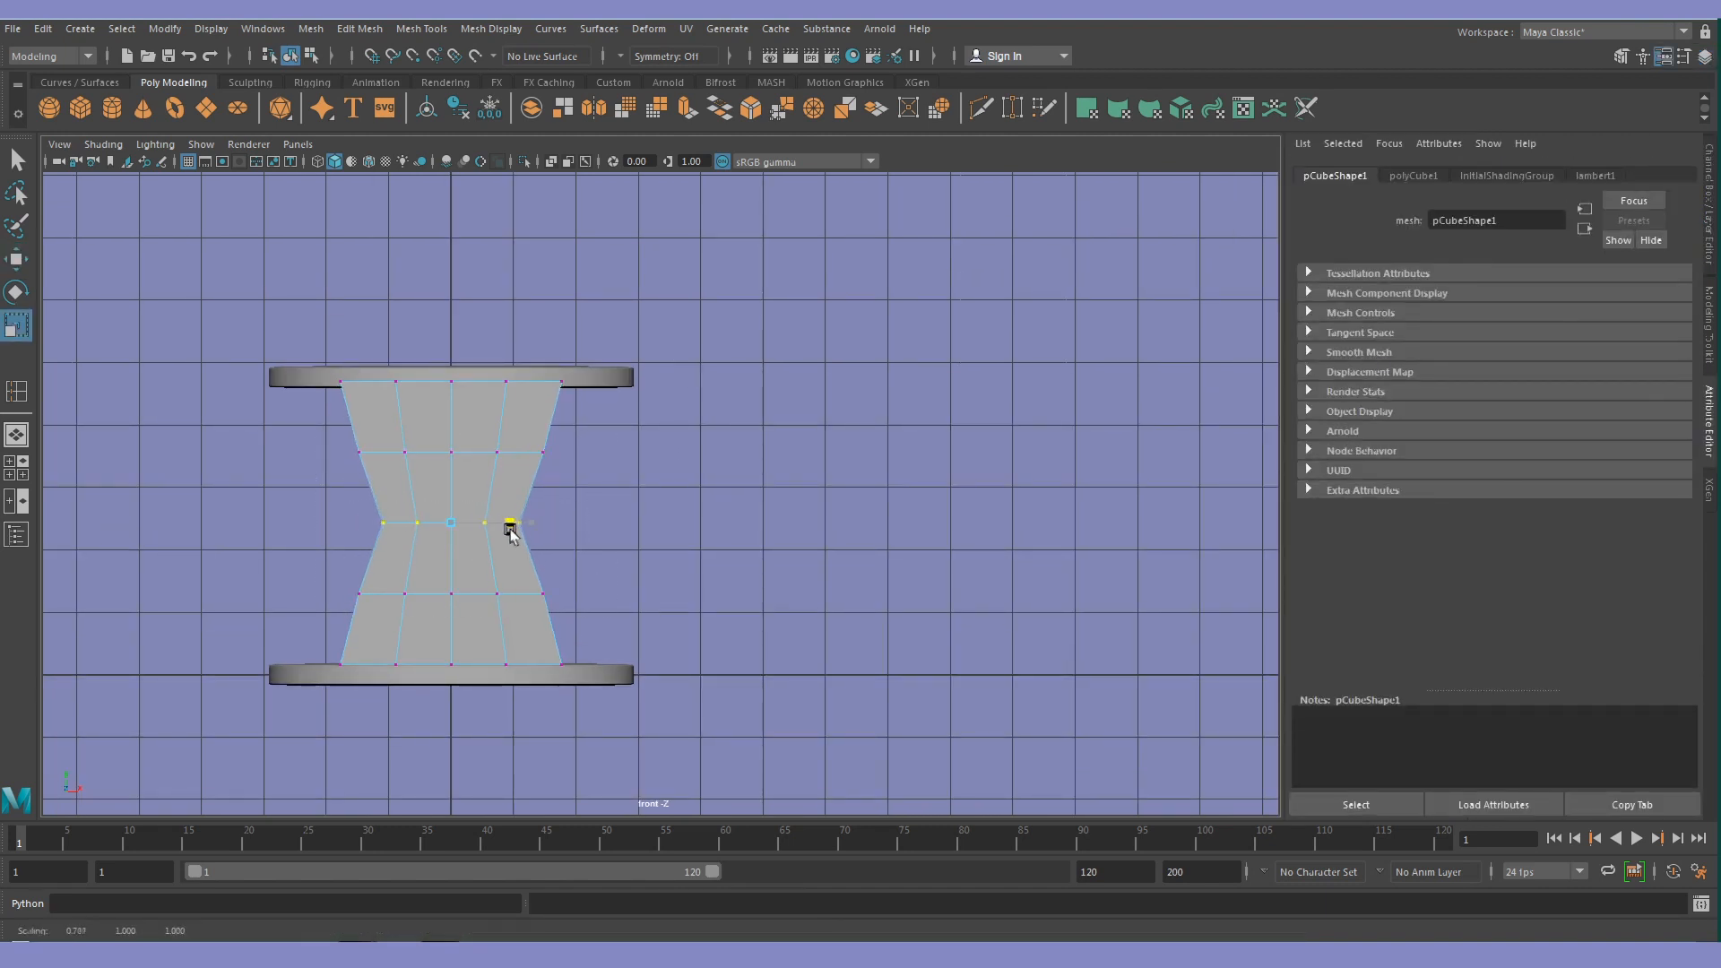
Preview the panel smoothed and narrow its three middle vertex rows slightly more in width
scroll(370, 536, "up", 2)
middle_click_drag(331, 516, 445, 522, "alt")
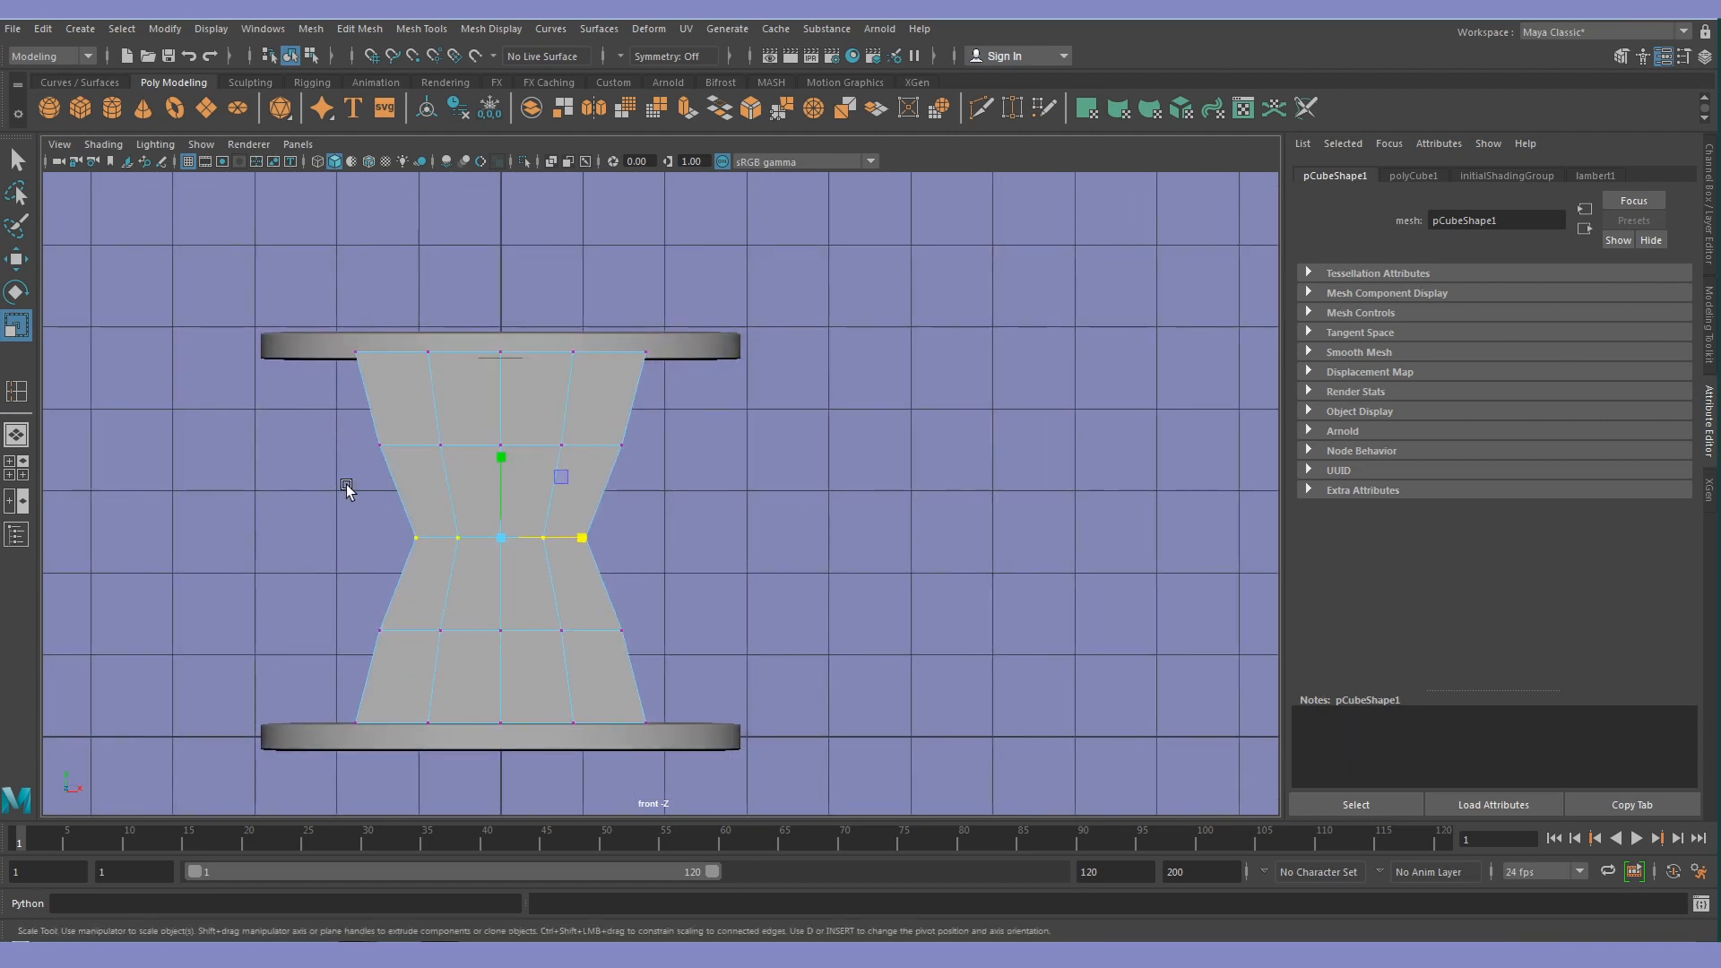
key("3")
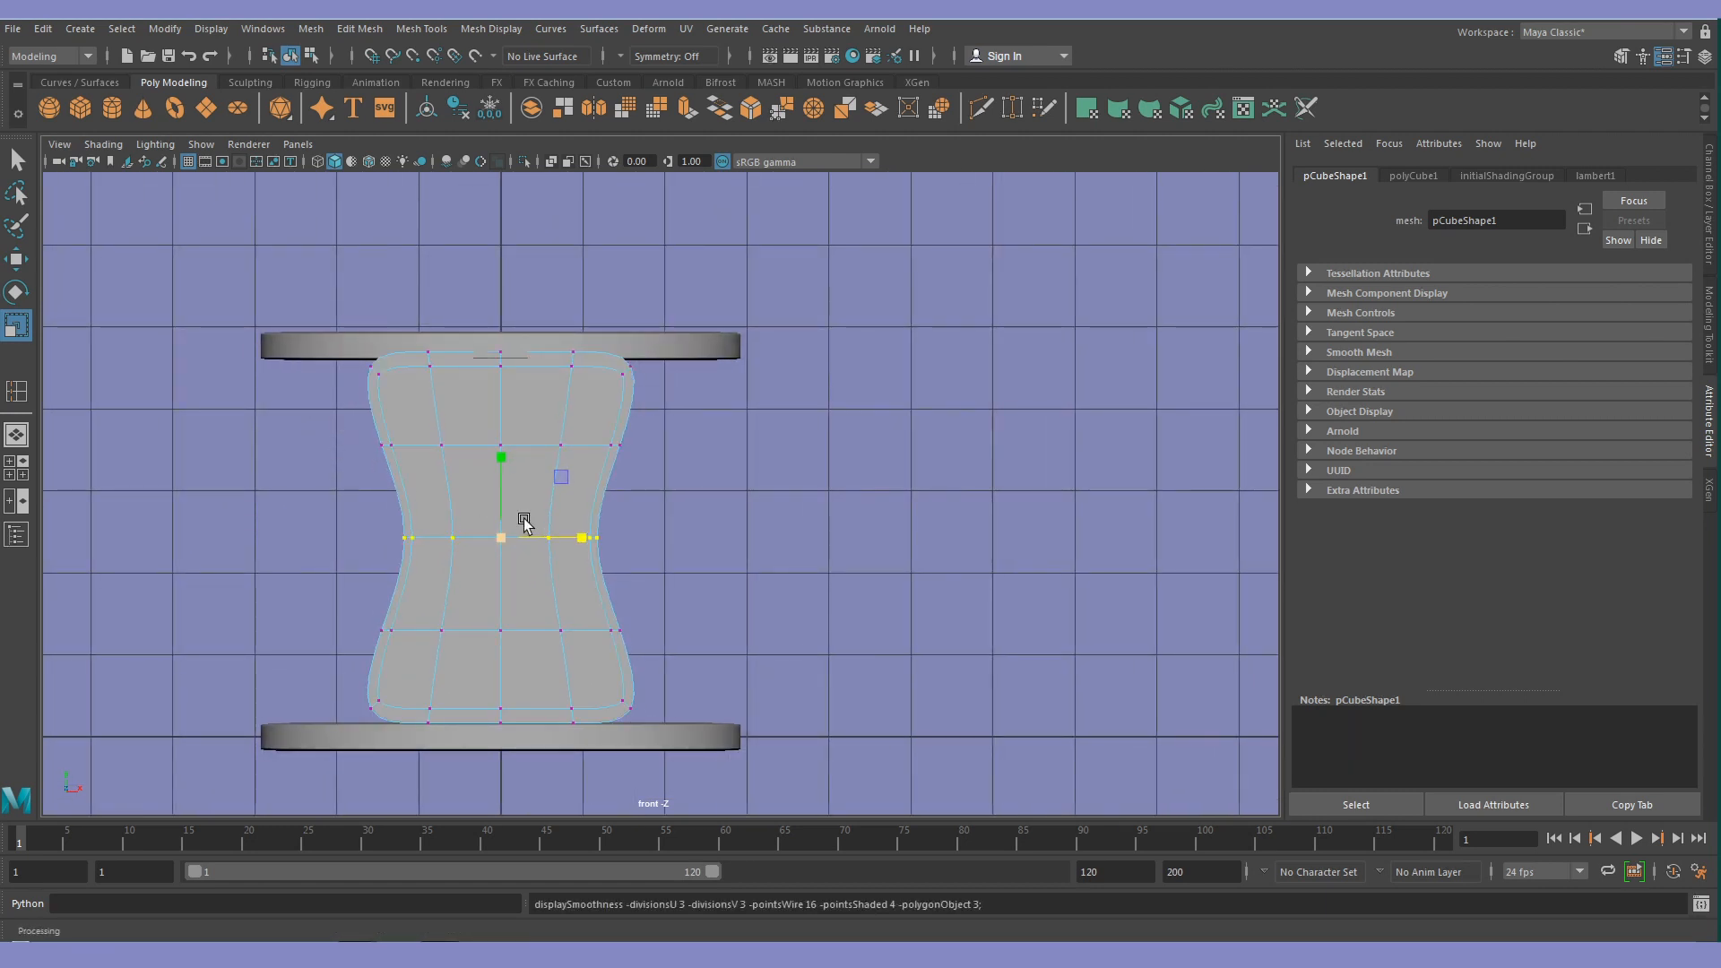
key("1")
left_click_drag(583, 542, 576, 545)
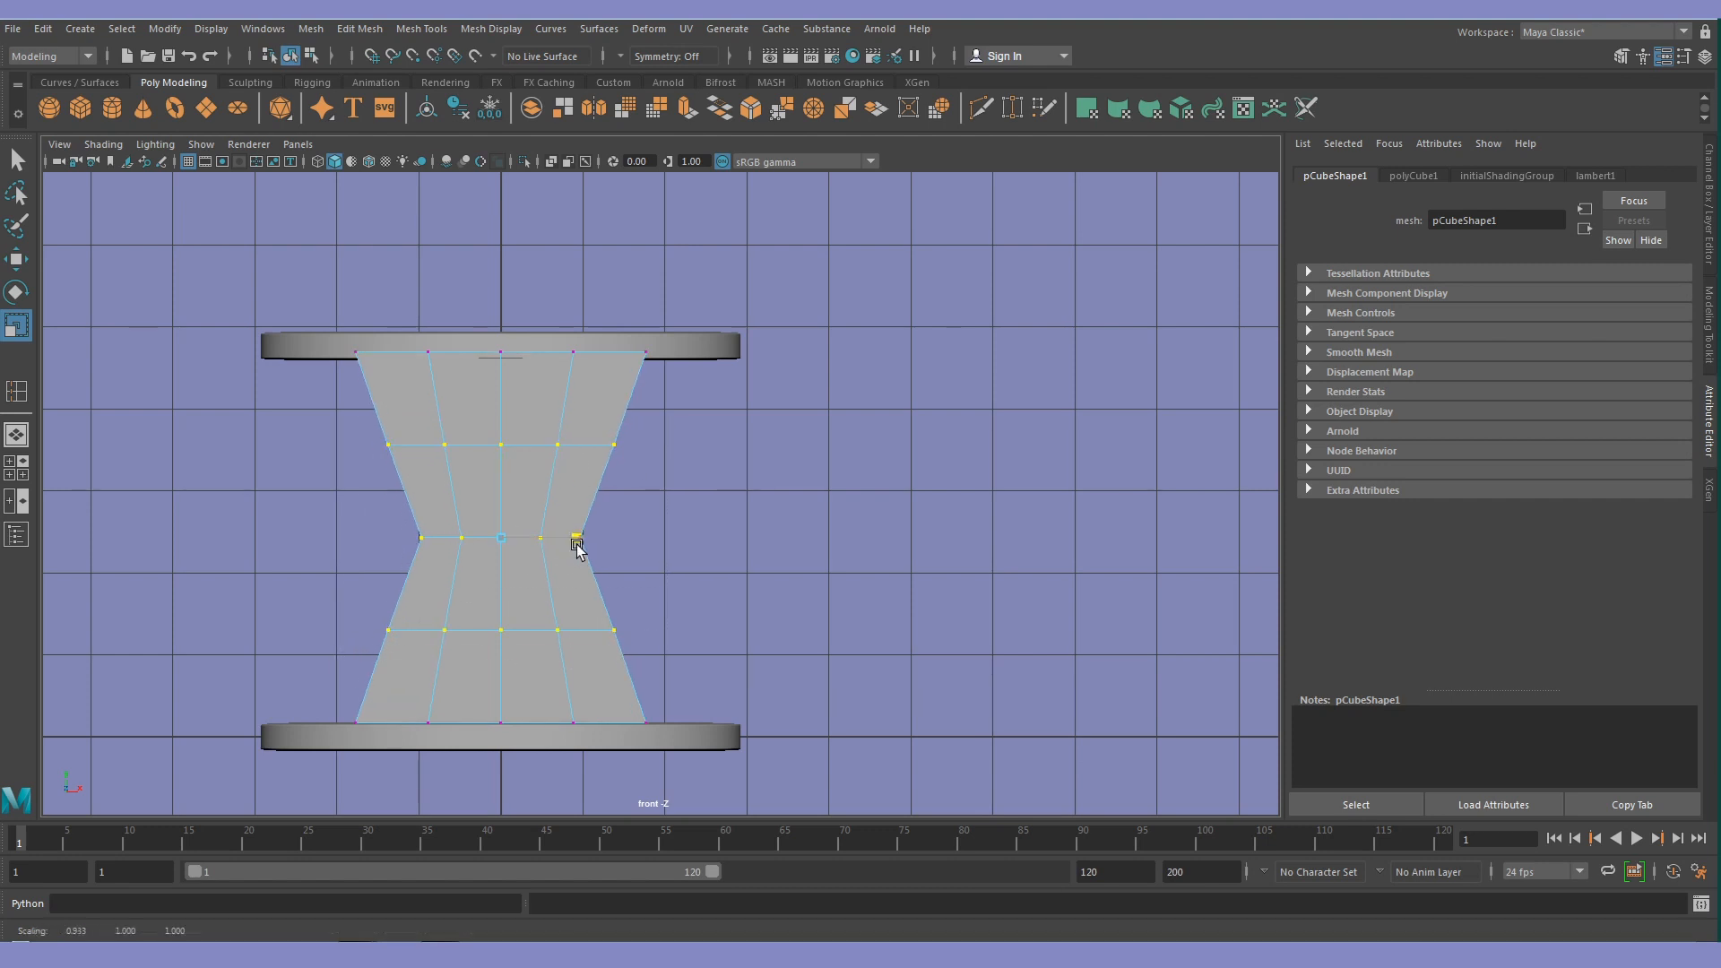
Insert an edge loop just above and just below the panel's center row and scale both new vertex rows inward in width
left_click(421, 29)
left_click(449, 164)
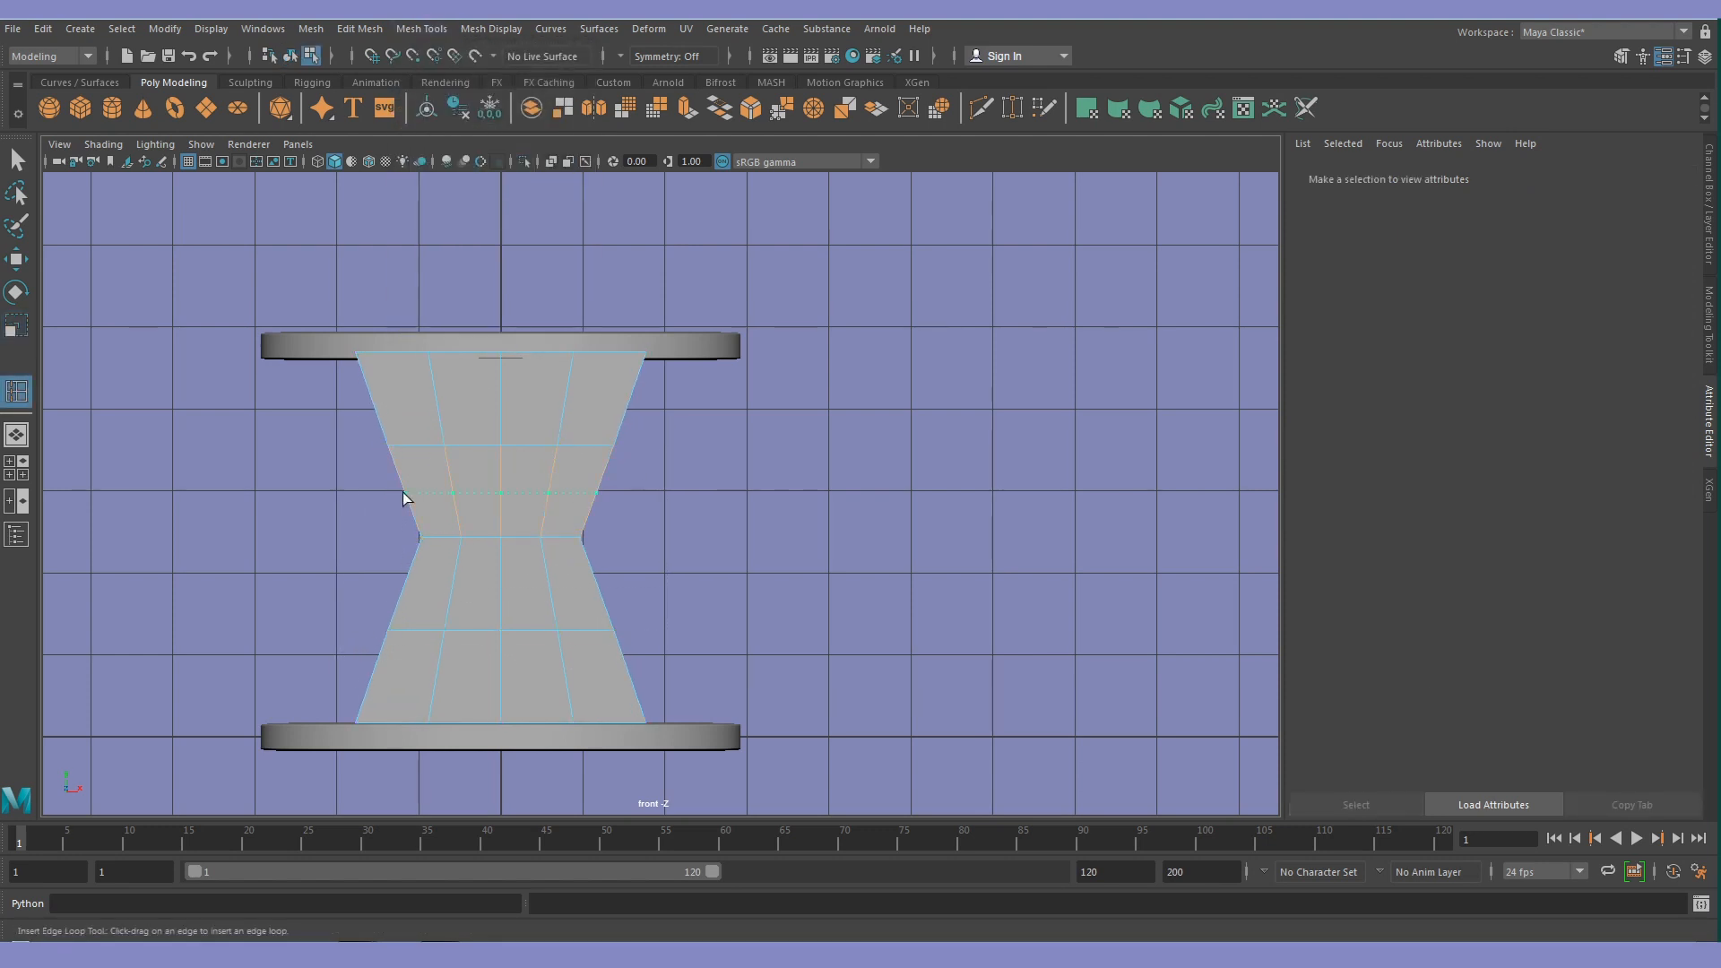
left_click(402, 492)
key("q")
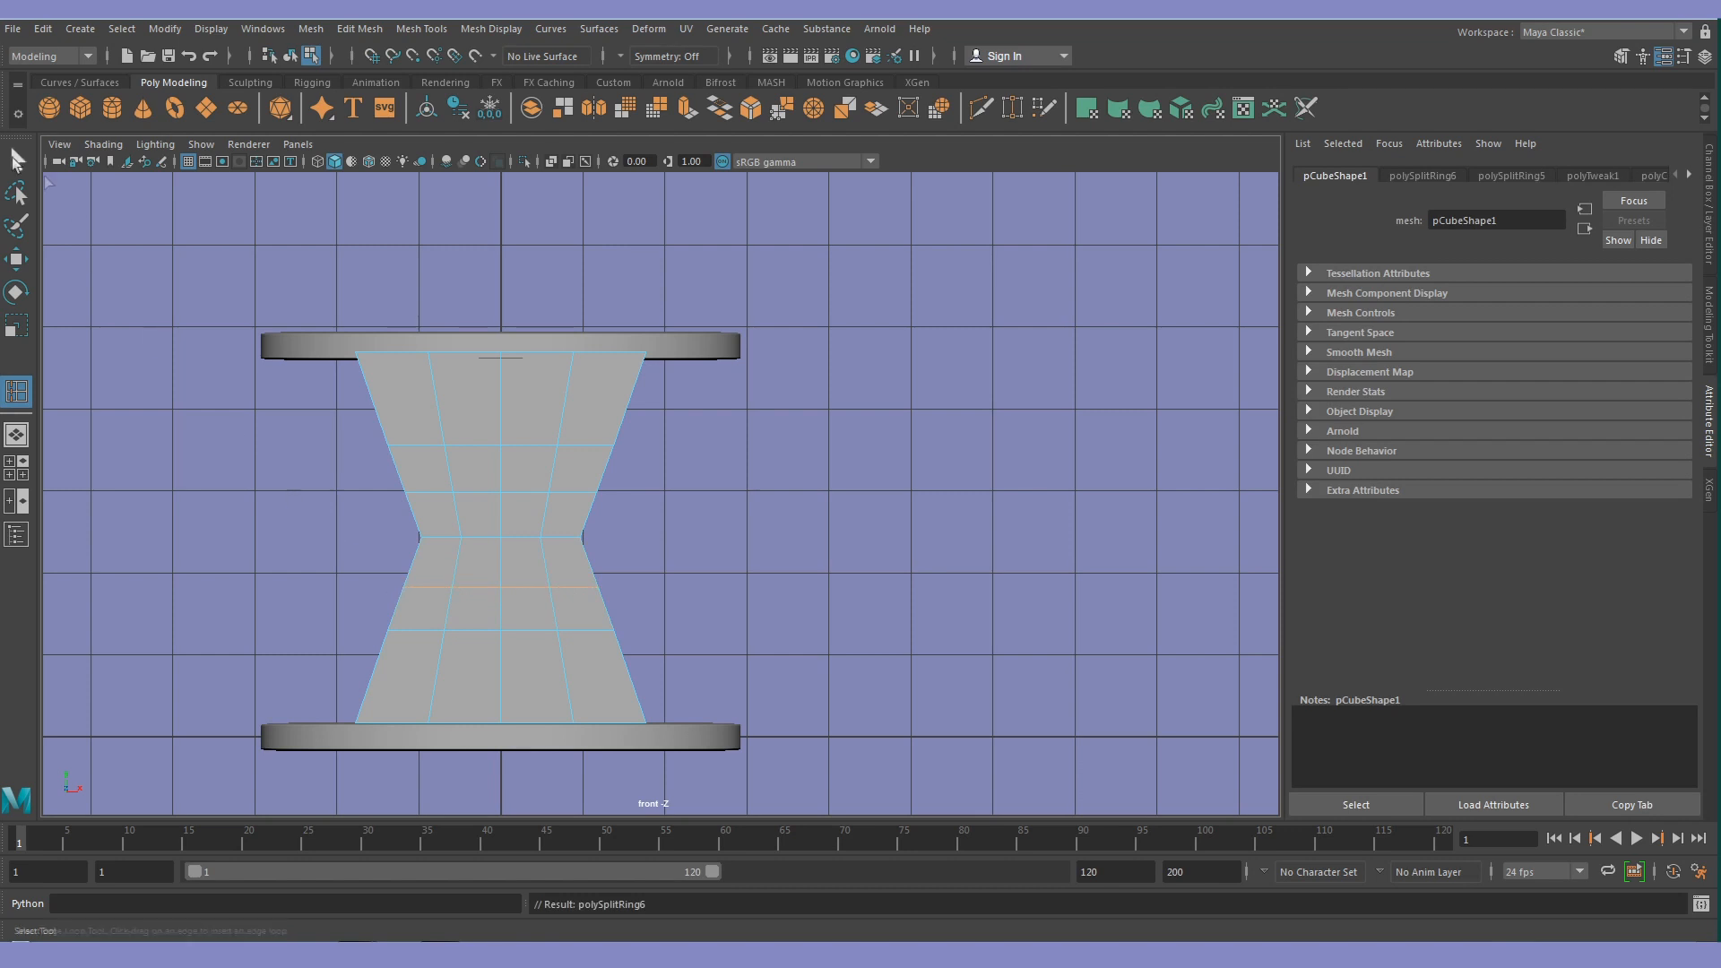
key("F9")
left_click_drag(325, 461, 359, 601)
key("r")
left_click_drag(581, 539, 568, 542)
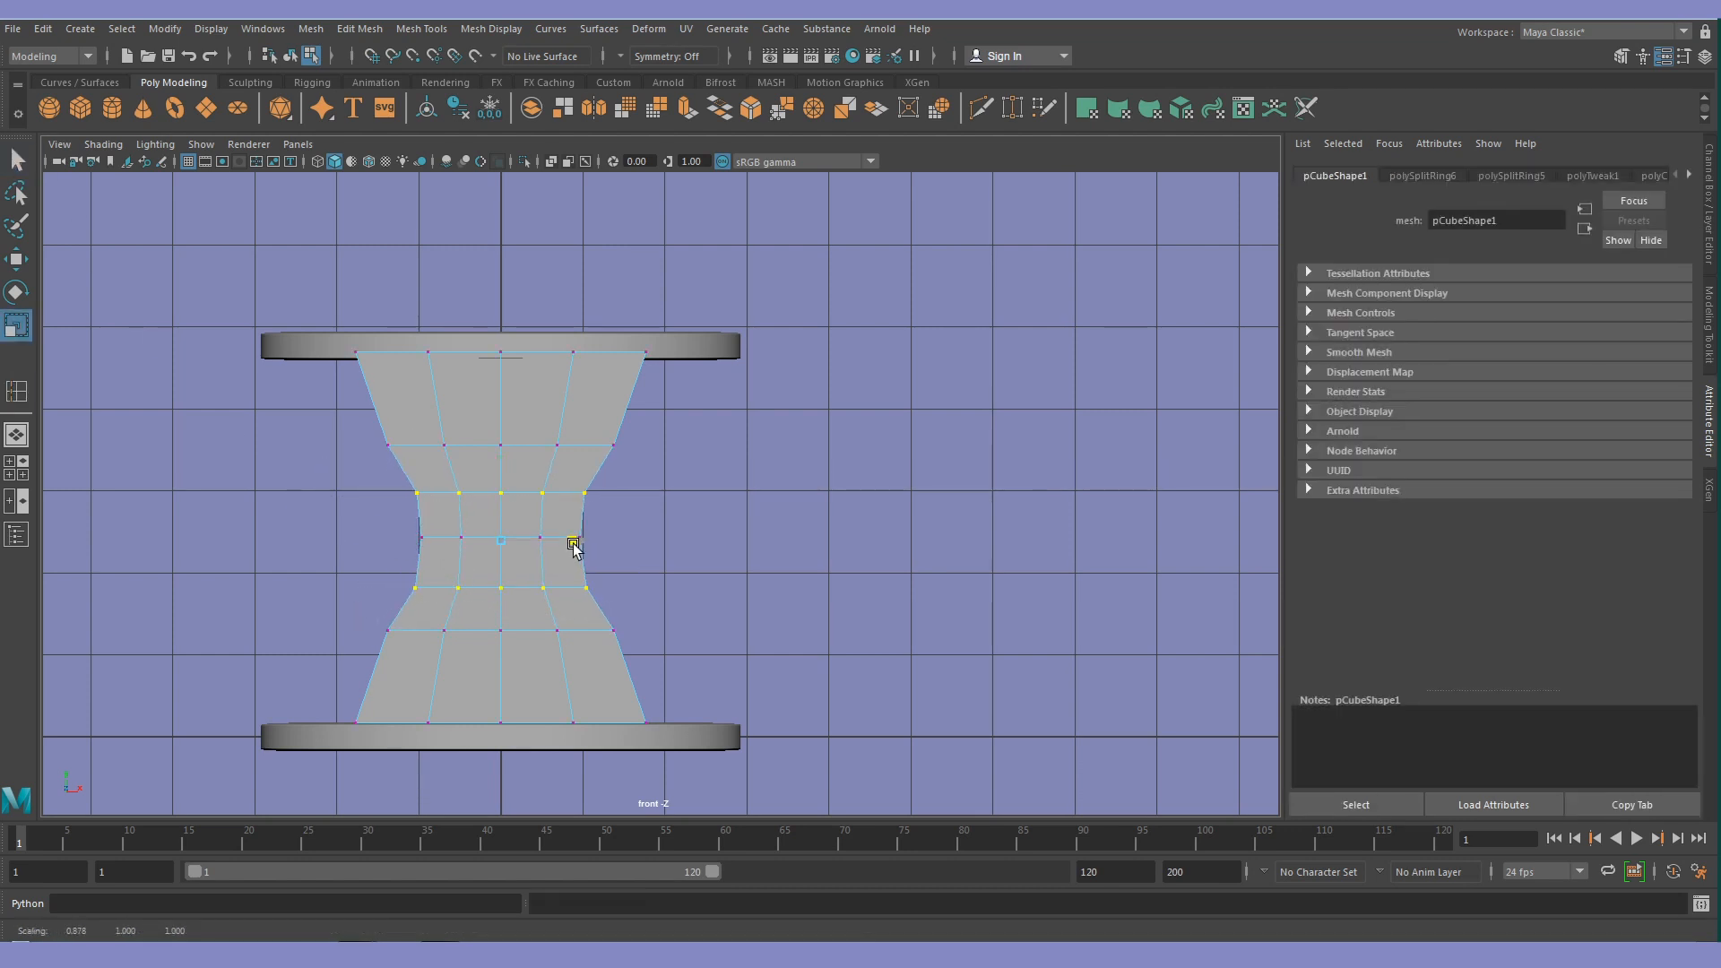
Move the panel's second vertex row slightly up and its second-to-last row slightly down
left_click_drag(653, 422, 318, 473)
key("w")
left_click_drag(499, 363, 500, 347)
left_click_drag(644, 609, 384, 654)
left_click_drag(499, 550, 503, 568)
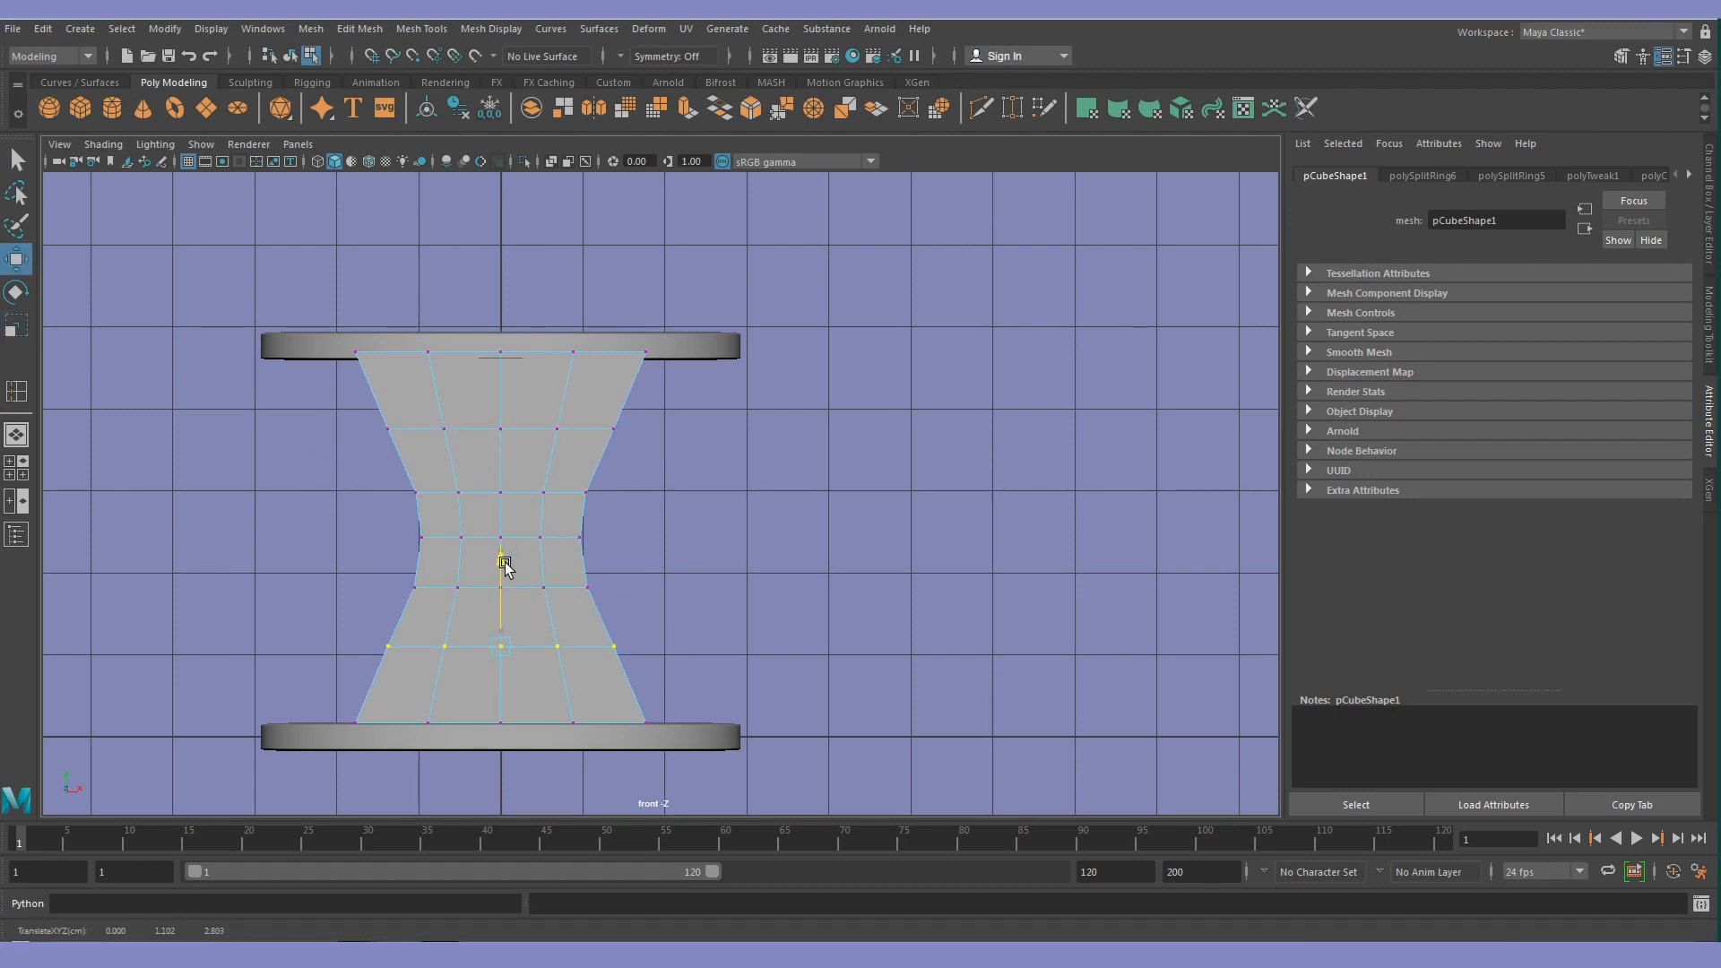
Widen the panel's uppermost and lowermost vertex rows by scaling them outward in X
left_click_drag(646, 711, 314, 744)
left_click_drag(317, 320, 711, 373, "shift")
key("r")
left_click_drag(578, 538, 602, 544)
Narrow the three vertex rows at the panel's waist in X and compare the smoothed and unsmoothed shapes
left_click_drag(659, 459, 373, 638)
left_click_drag(589, 539, 582, 540)
key("3")
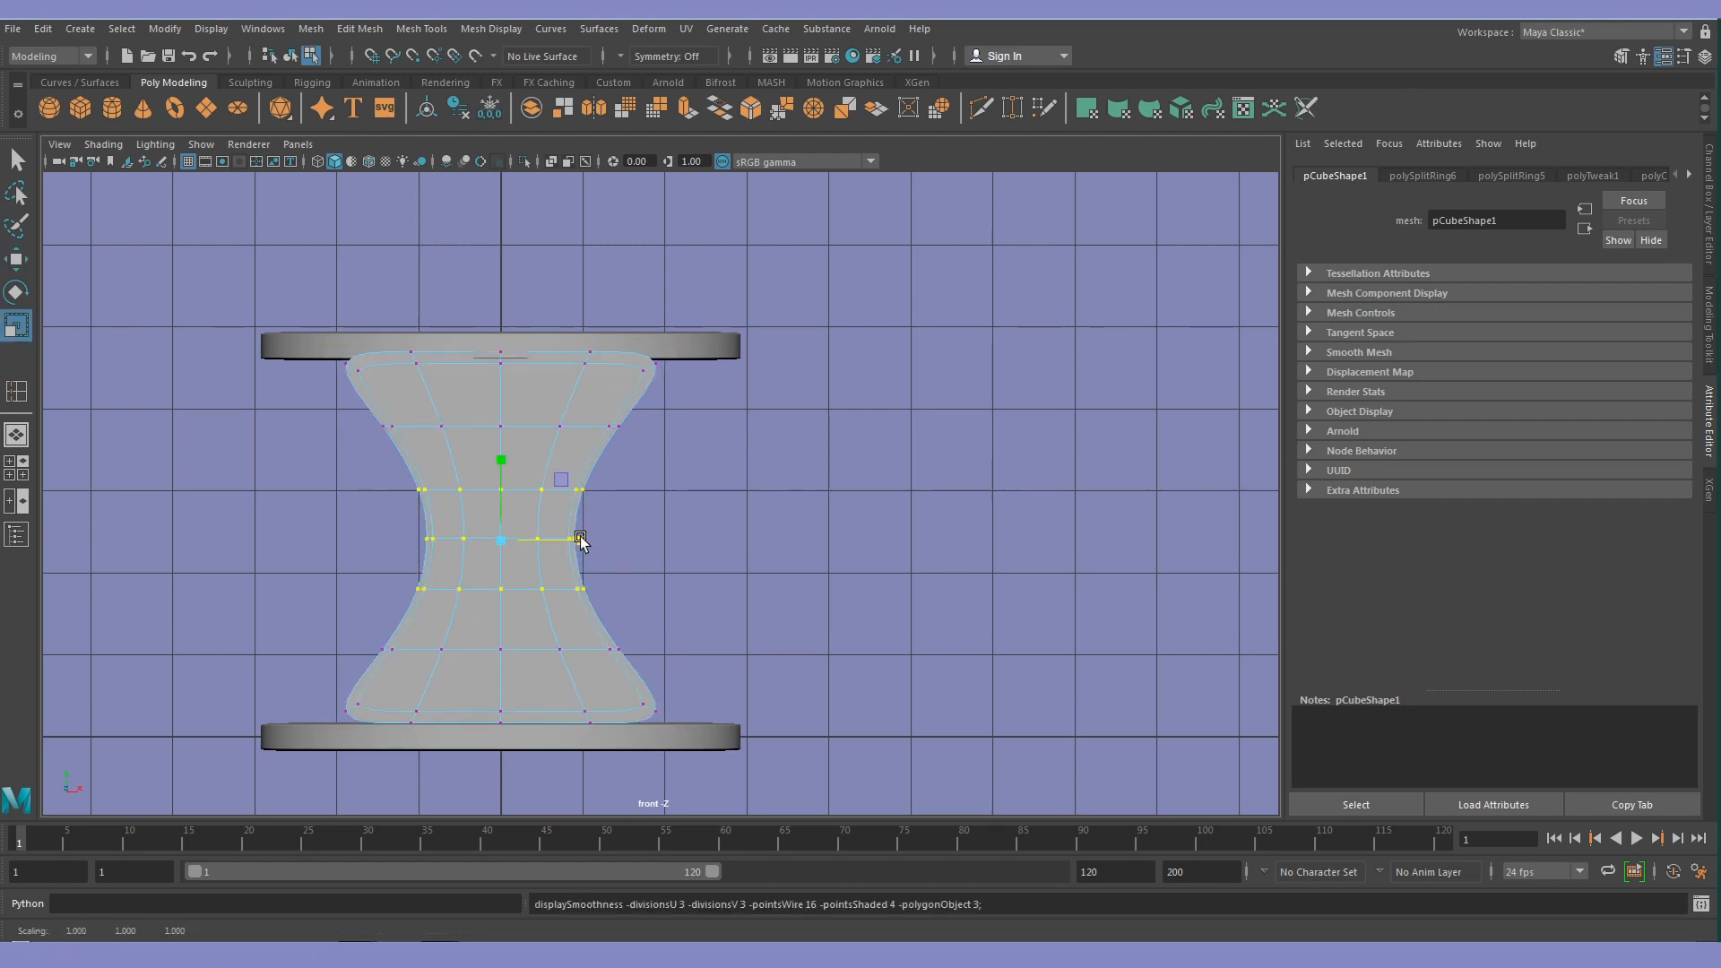
key("1")
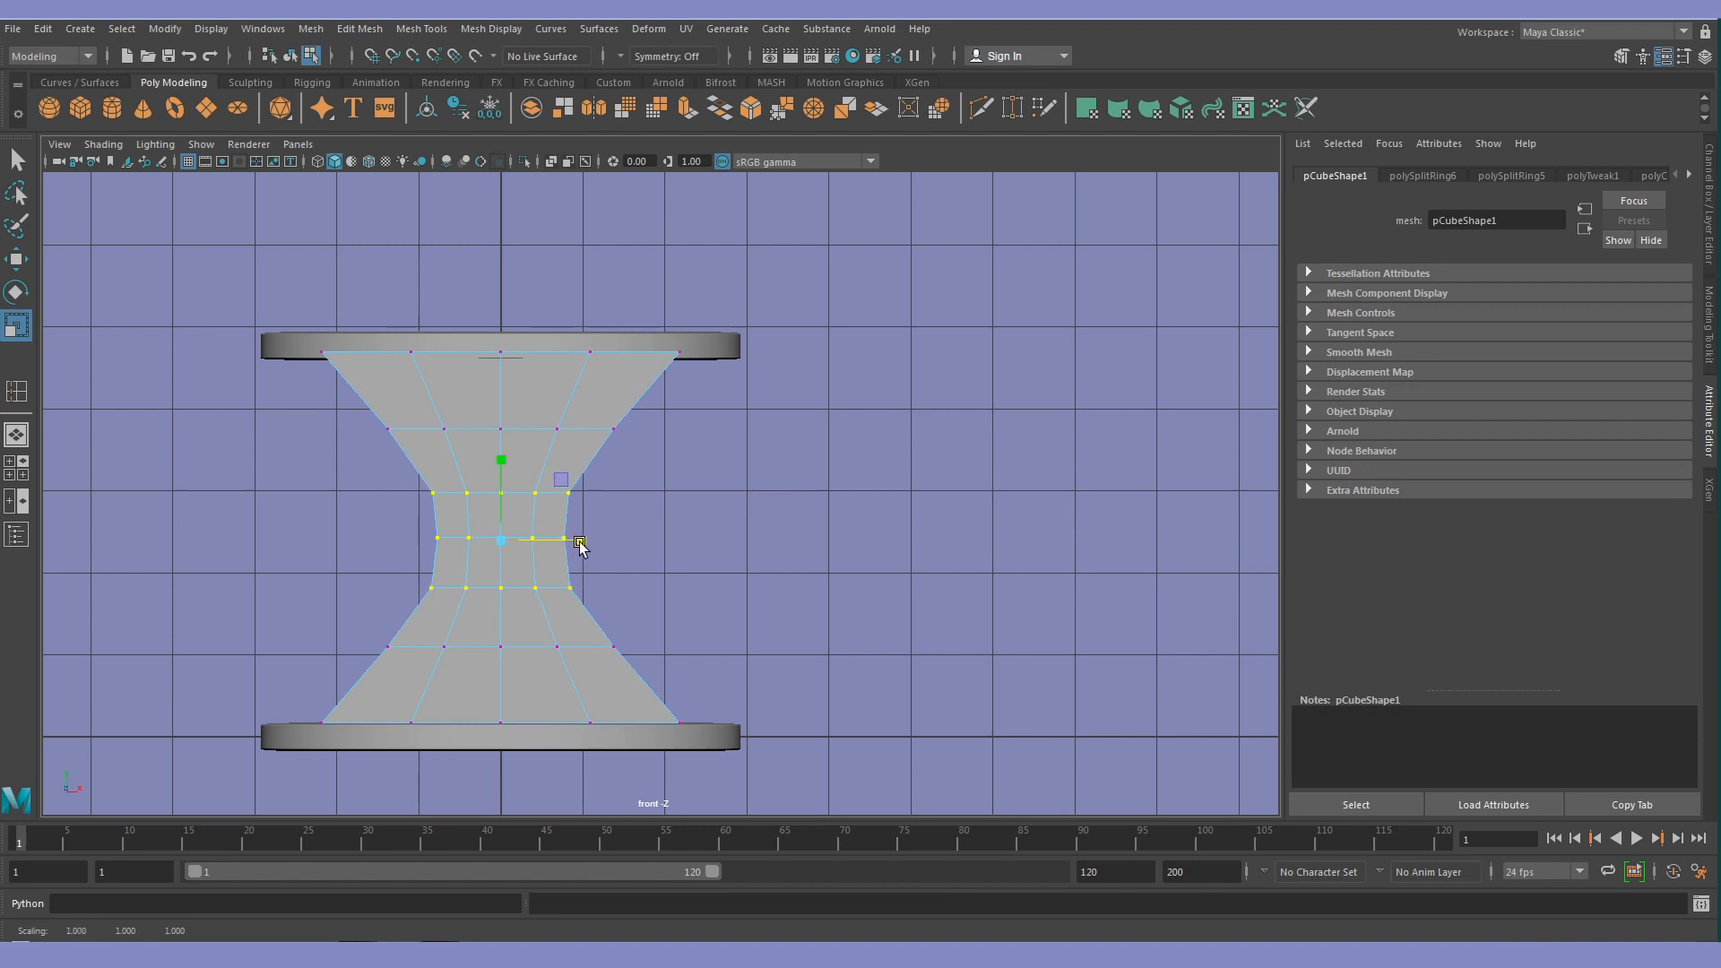
key("3")
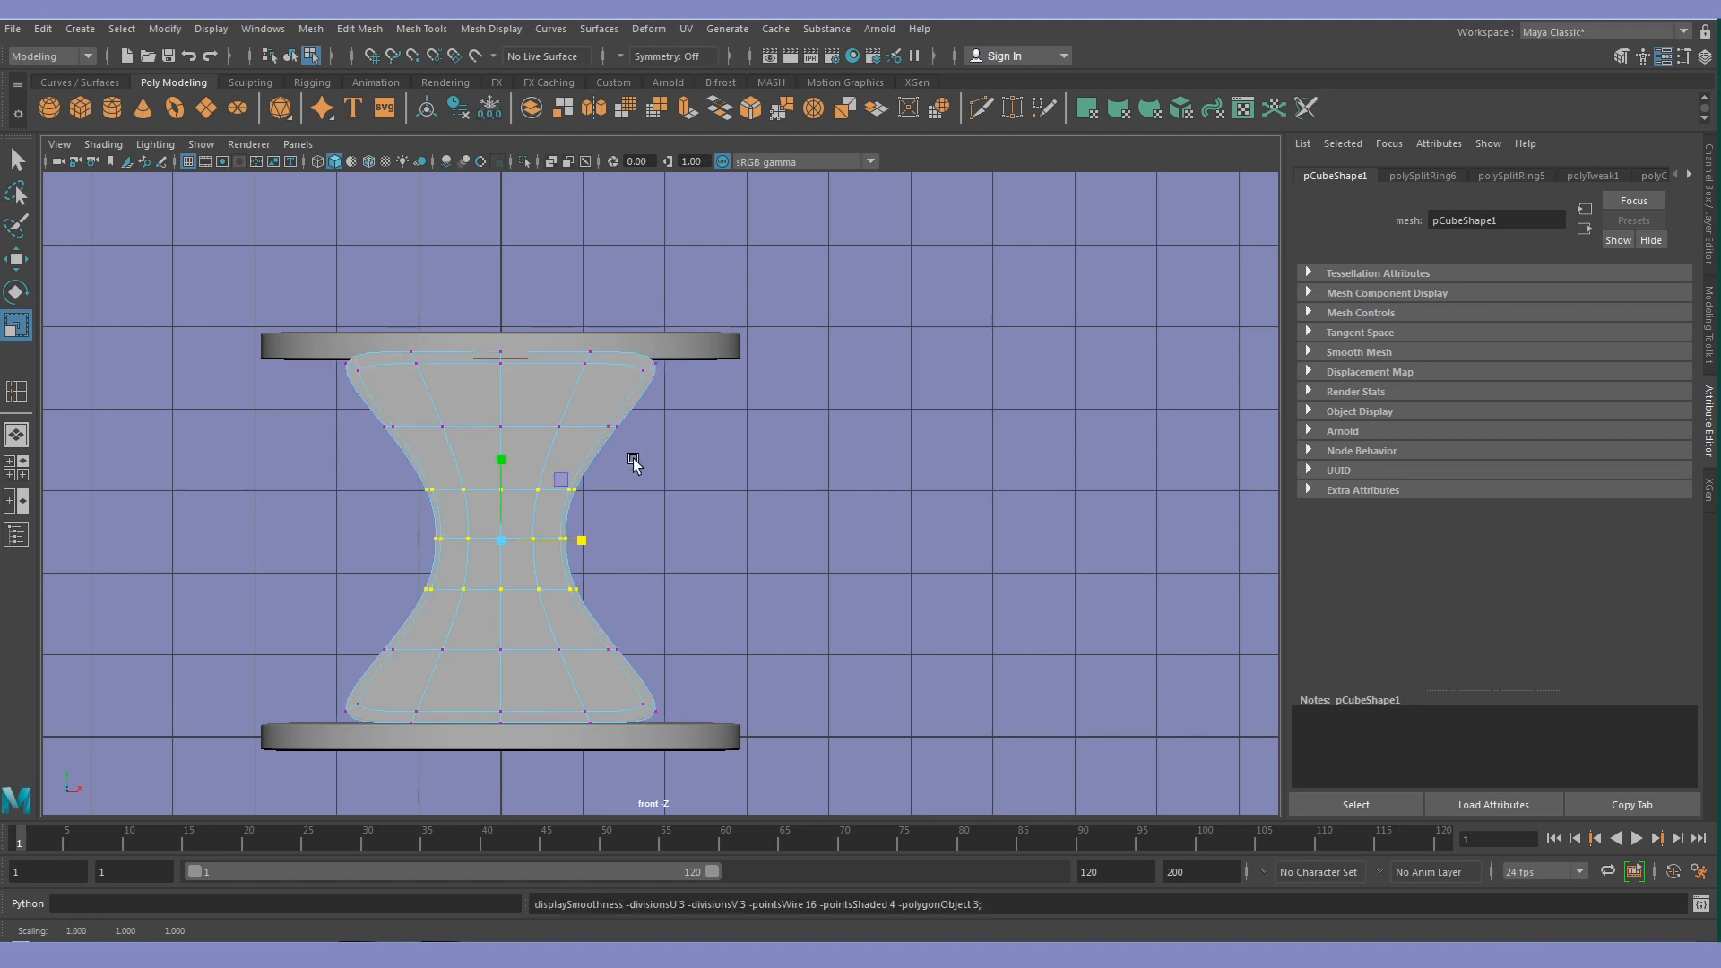
key("1")
Insert an edge loop close to the panel's upper edge, just beneath its border with the upper disc
left_click(359, 29)
mouse_move(408, 51)
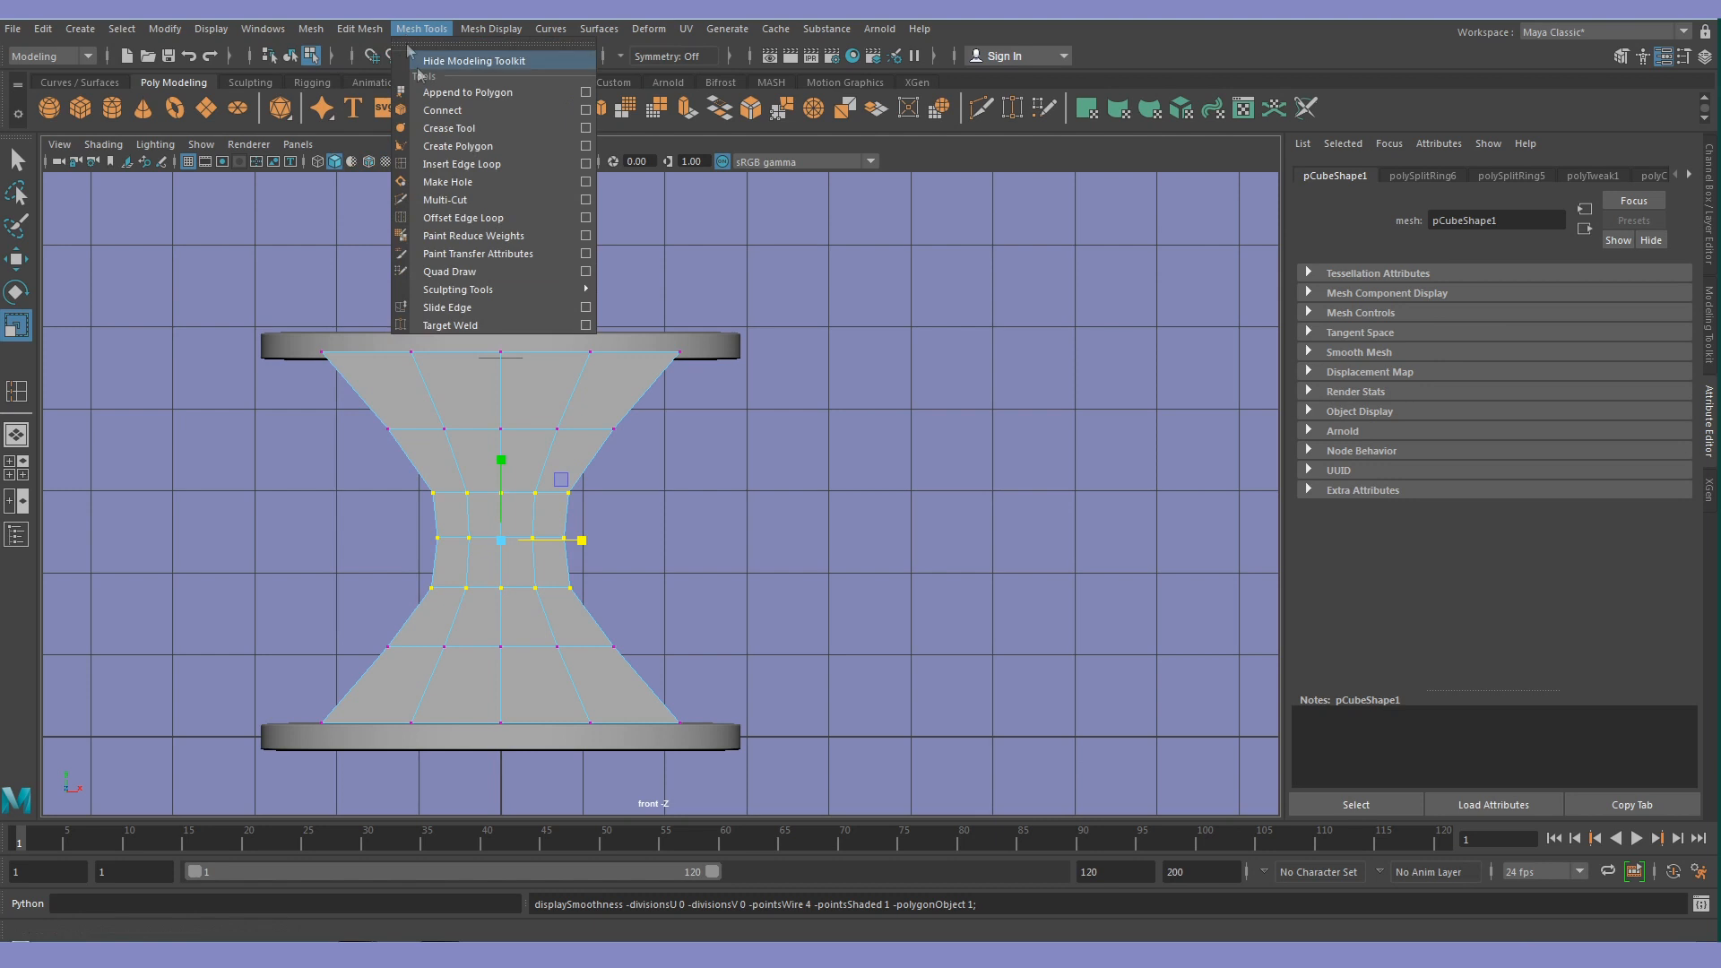
left_click(461, 164)
scroll(325, 357, "up", 2)
middle_click_drag(288, 347, 536, 450, "alt")
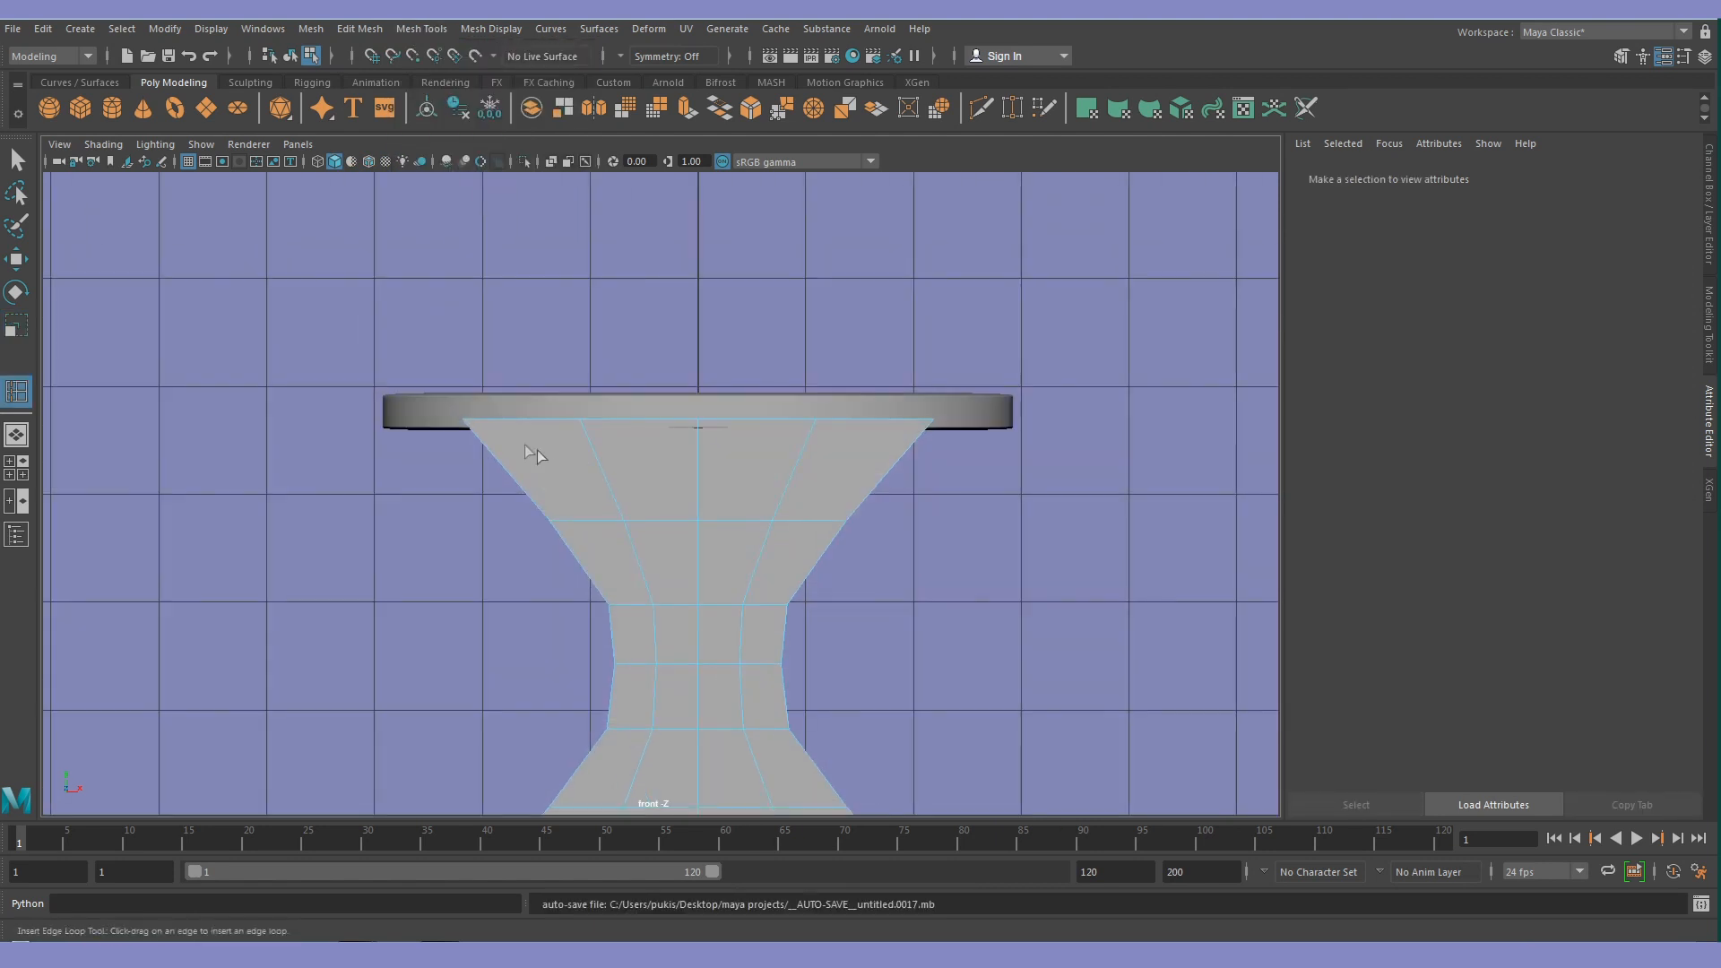
scroll(366, 400, "up", 2)
left_click(355, 389)
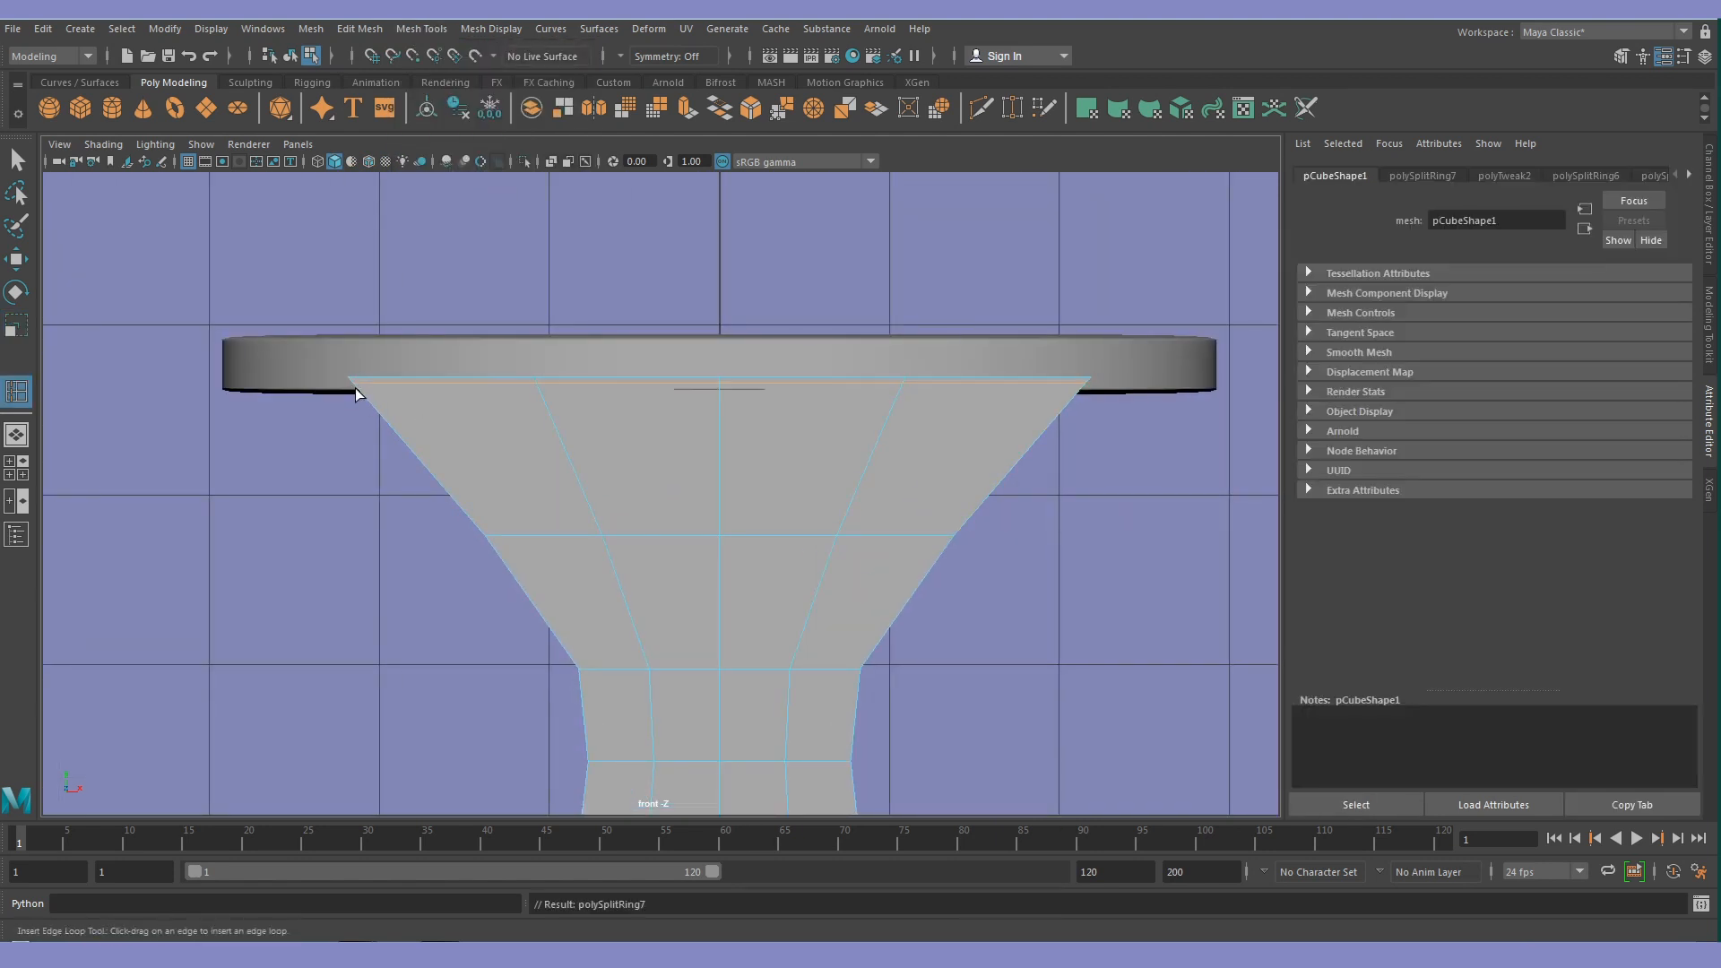
Insert another supporting edge loop close to the panel's upper edge, comparing the smoothed and unsmoothed shapes
left_click(356, 389)
key("3")
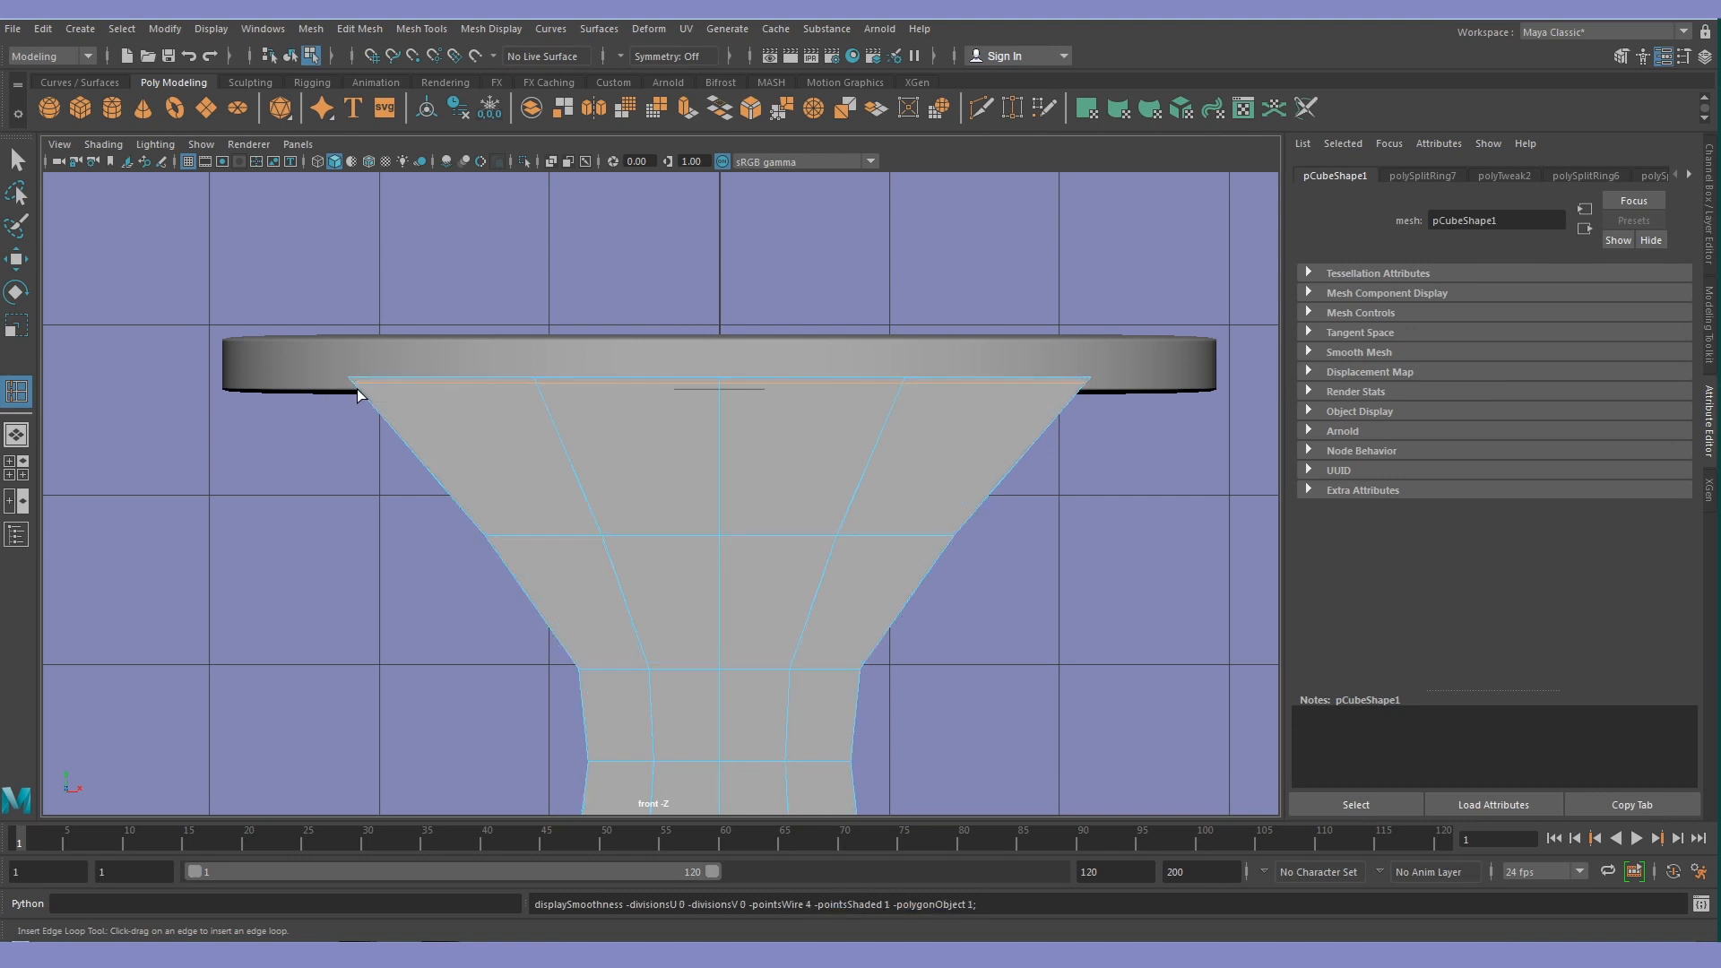
key("1")
scroll(222, 337, "up", 2)
left_click(215, 332)
Insert two supporting edge loops close to the panel's lower edge, just above the lower disc
scroll(488, 396, "down", 5)
middle_click_drag(540, 675, 624, 552, "alt")
scroll(624, 552, "up", 5)
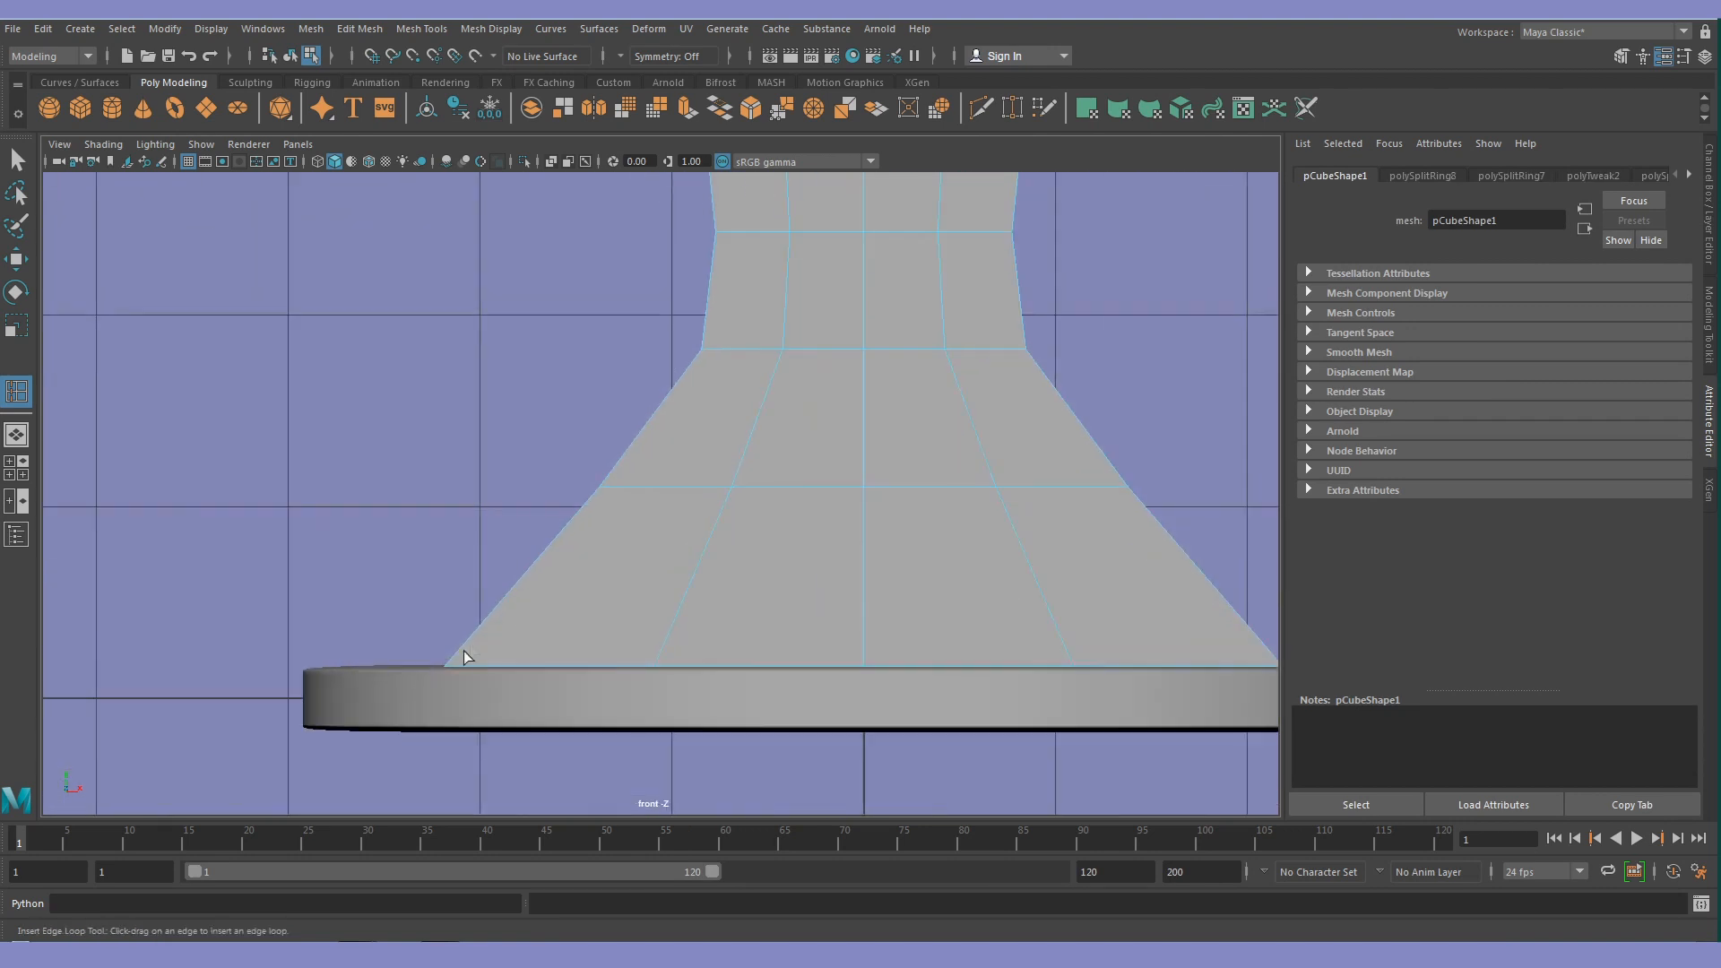
scroll(382, 717, "up", 3)
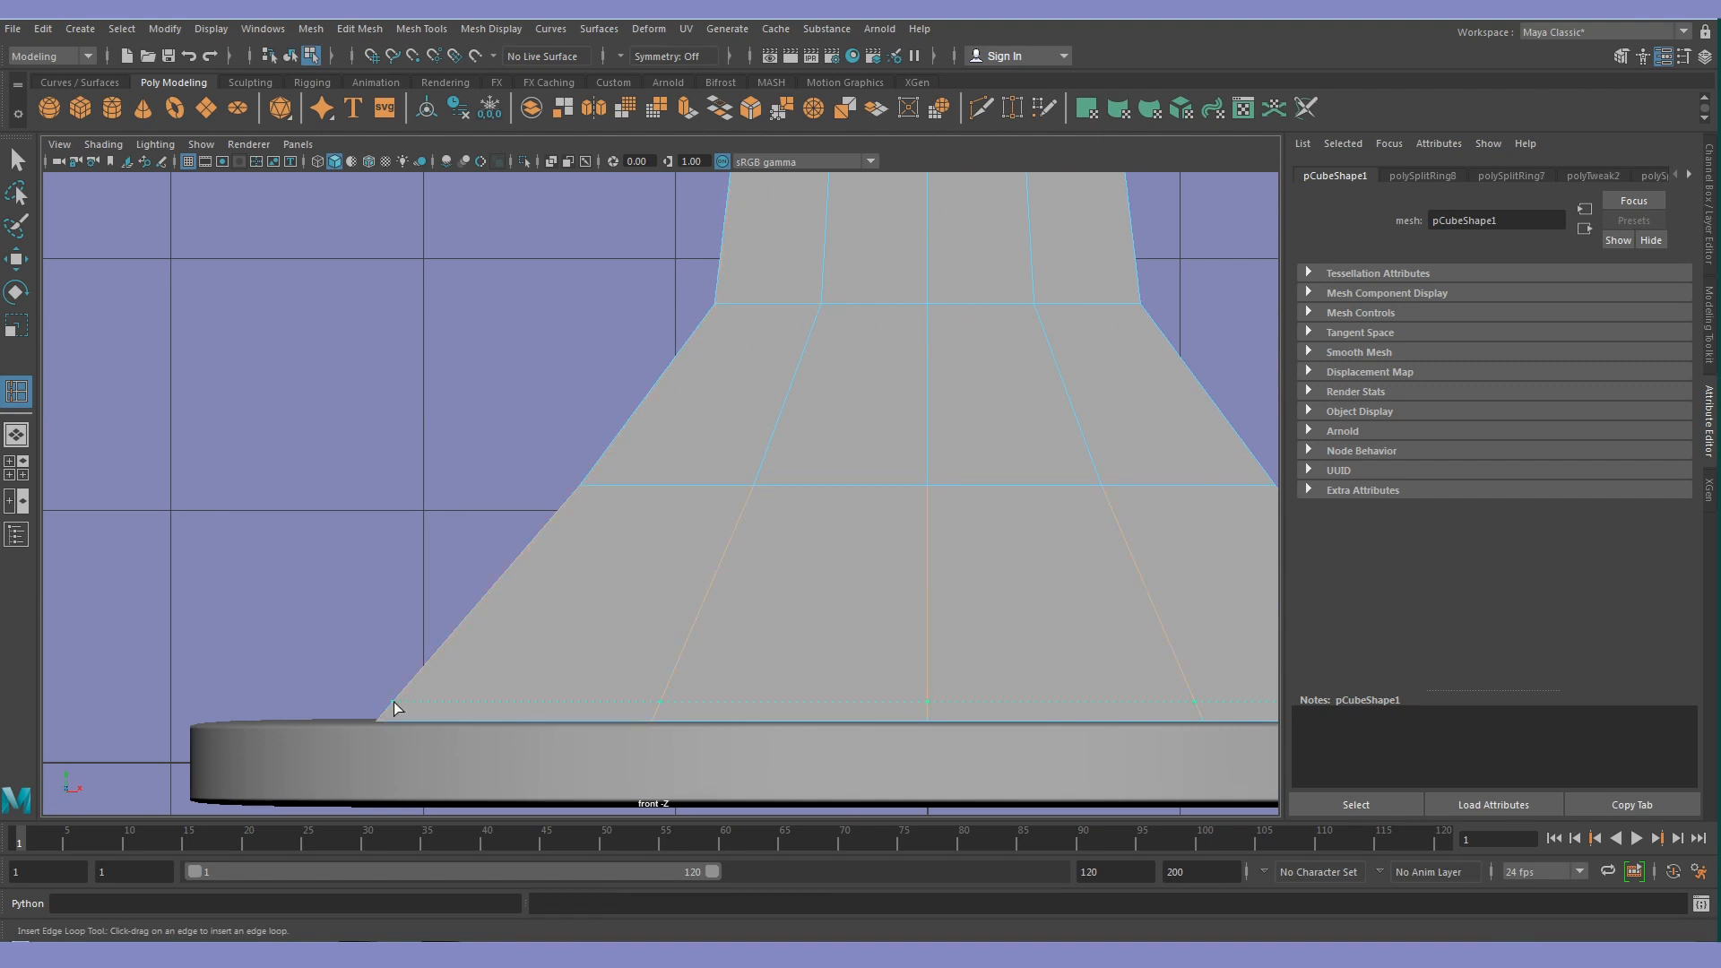
left_click(382, 721)
left_click(388, 715)
left_click(17, 160)
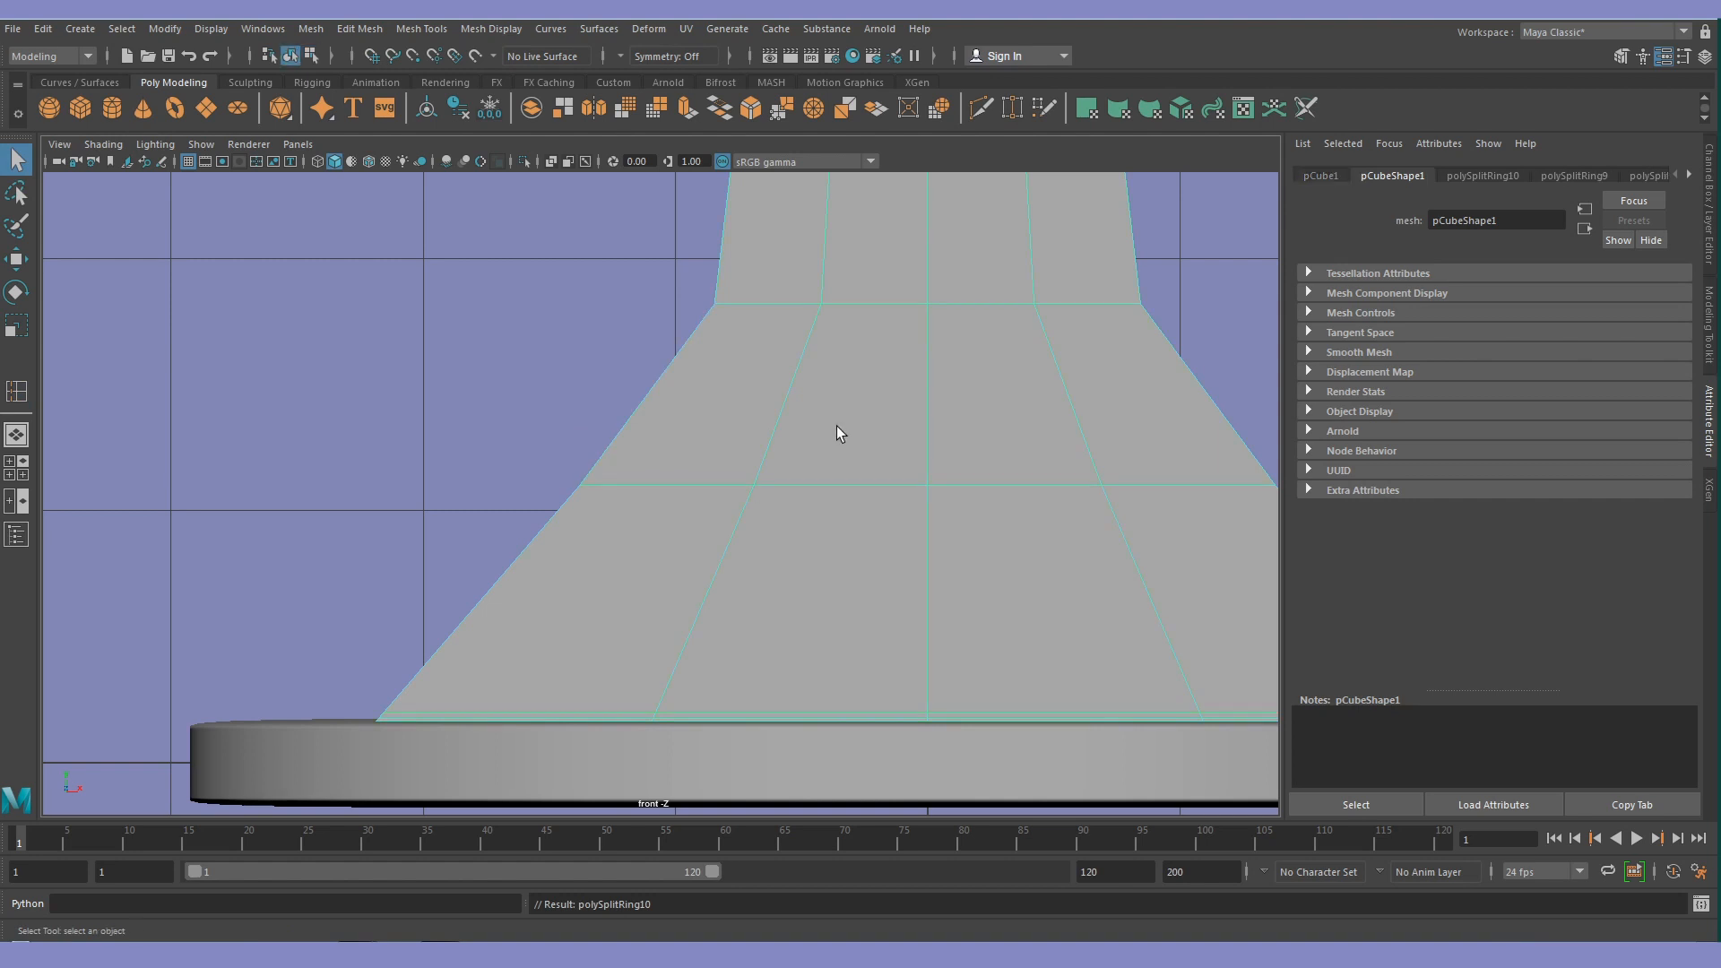
Select the whole panel as an object and display it in smooth preview
scroll(836, 427, "down", 6)
left_click(836, 427)
left_click(659, 522)
key("3")
scroll(807, 271, "up", 1)
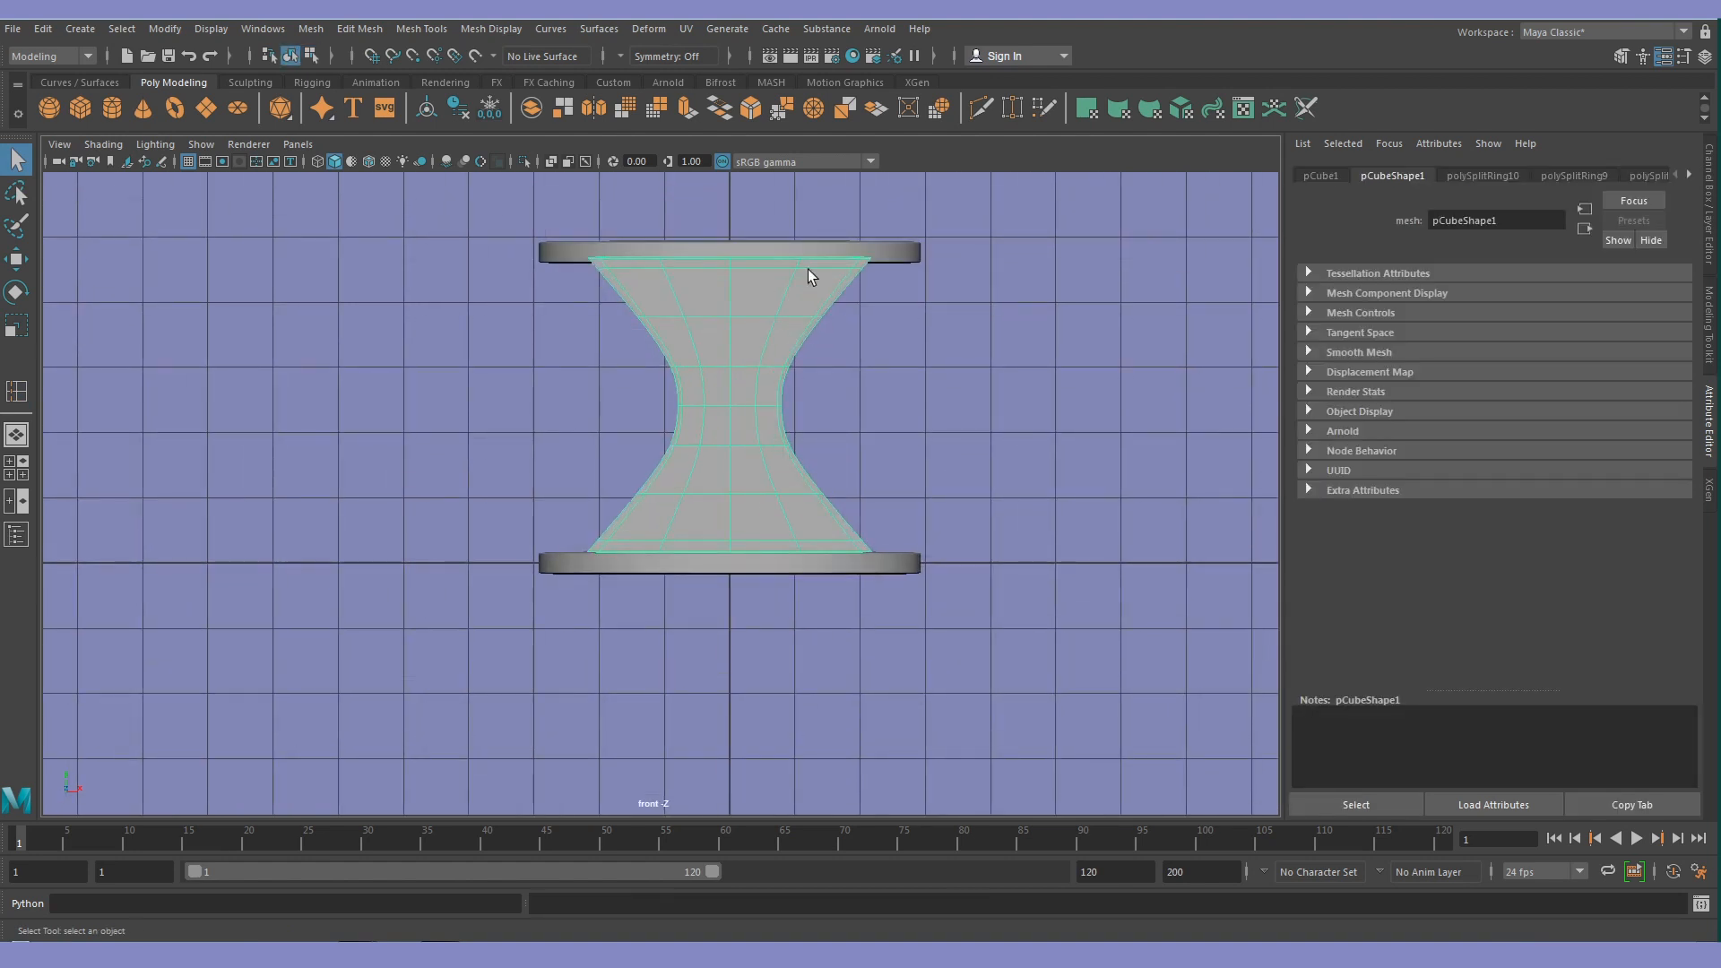
Shift the panel slightly in Y to fit between the two discs and check its fit in perspective
key("w")
scroll(812, 262, "up", 3)
left_click_drag(780, 258, 782, 258)
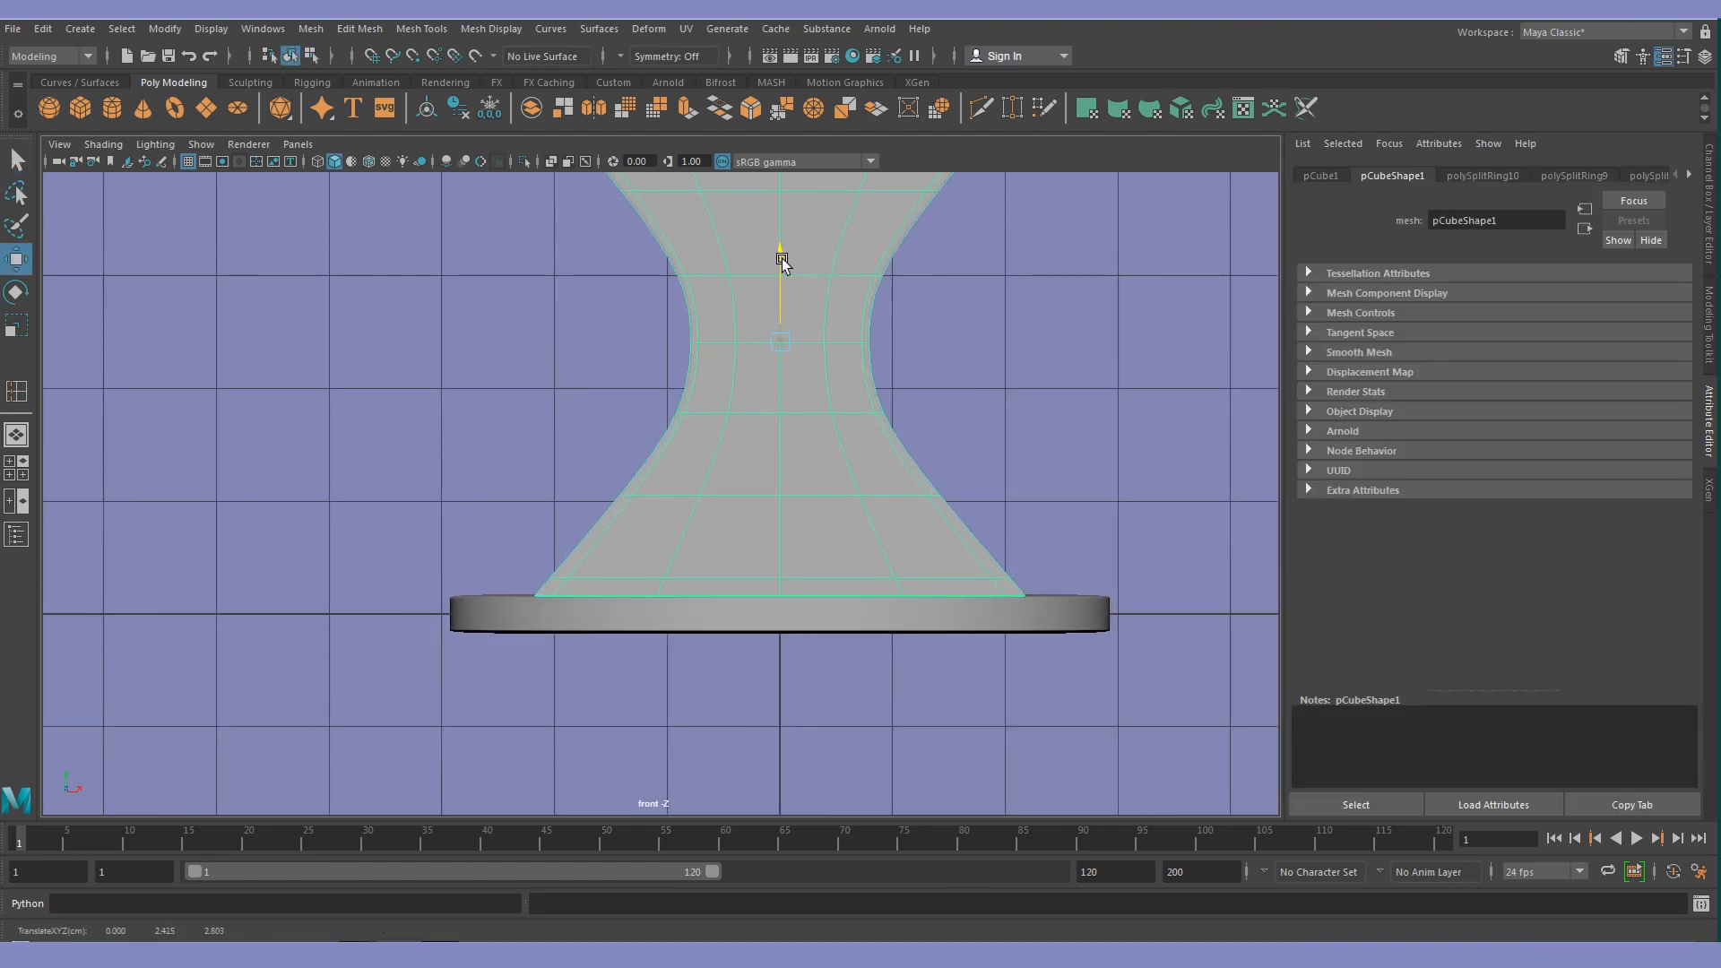
key("space")
key("space")
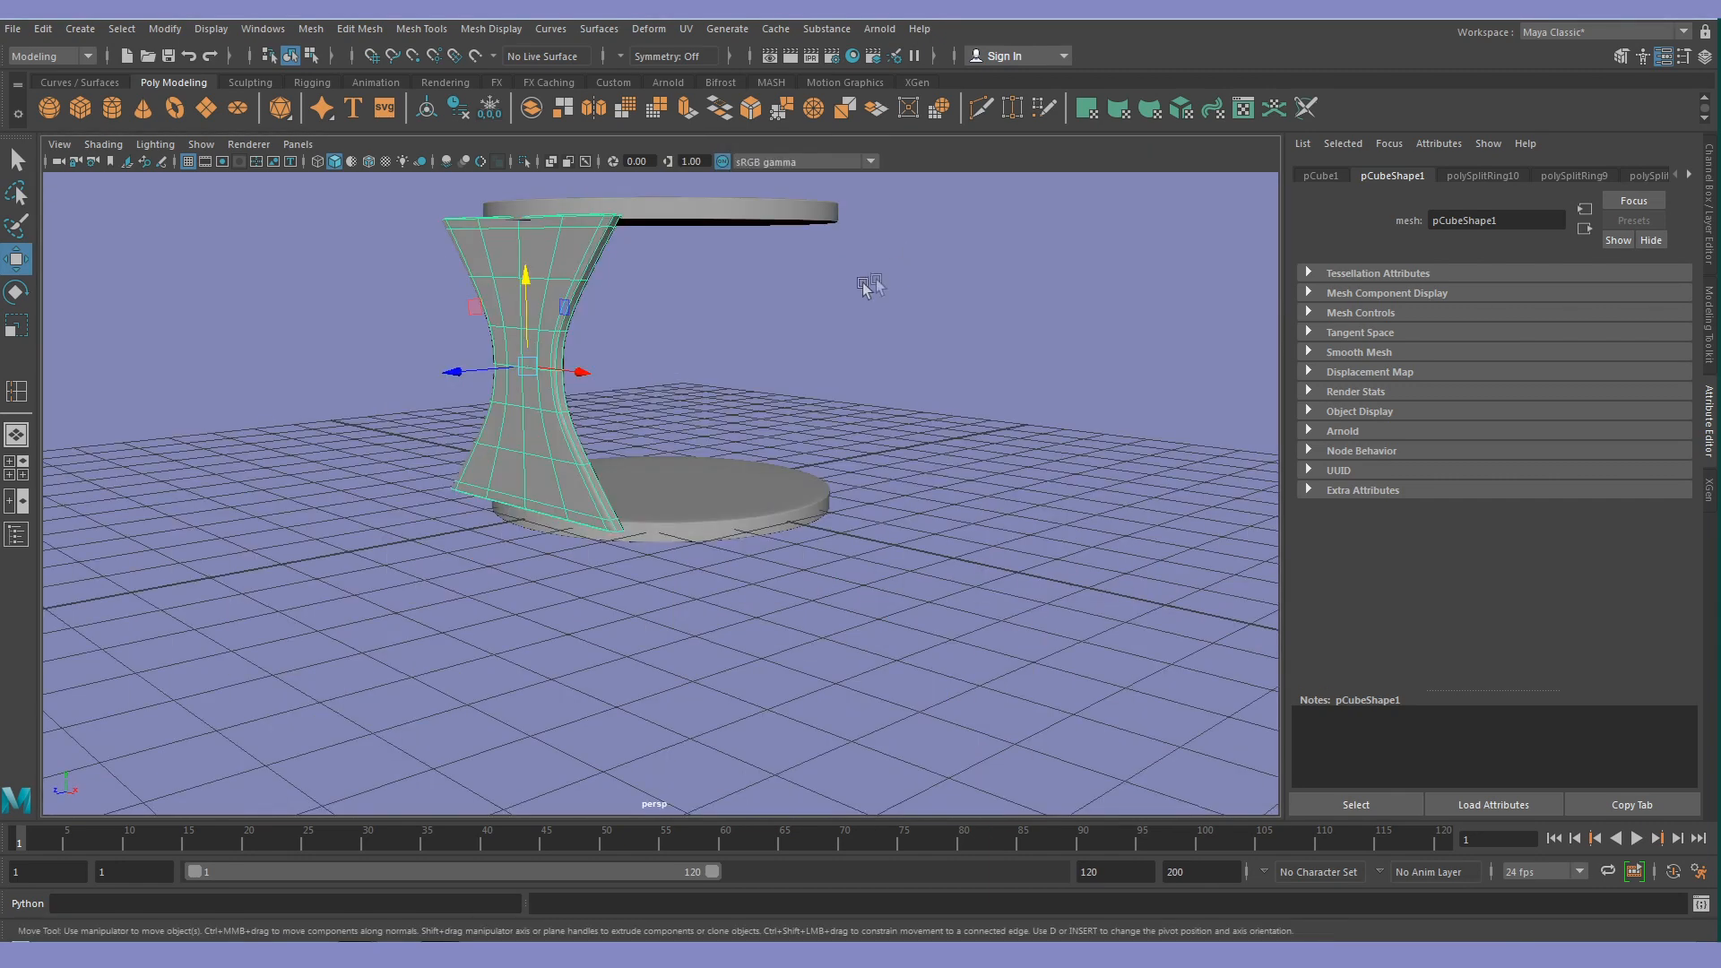
scroll(883, 280, "up", 4)
left_click_drag(443, 405, 515, 421, "alt")
middle_click_drag(618, 339, 621, 412, "alt")
left_click_drag(621, 412, 642, 563, "alt")
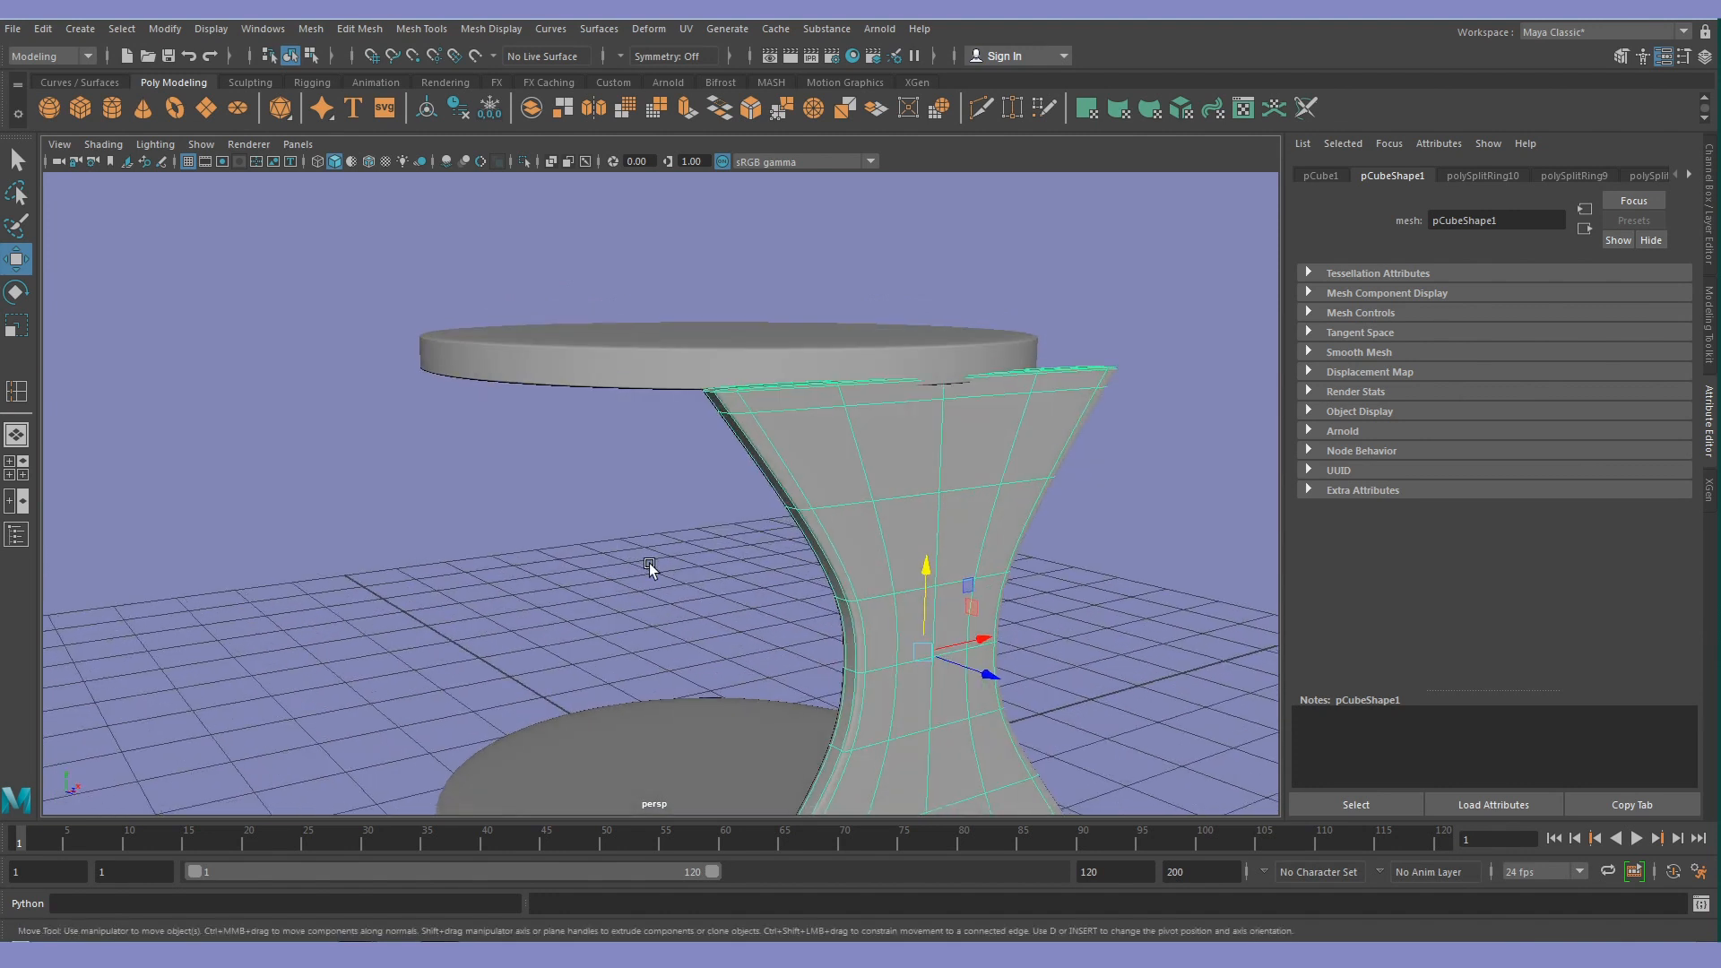
Add a nonlinear Bend deformer to the panel and show its transform attributes
key("space")
key("ctrl+a")
key("e")
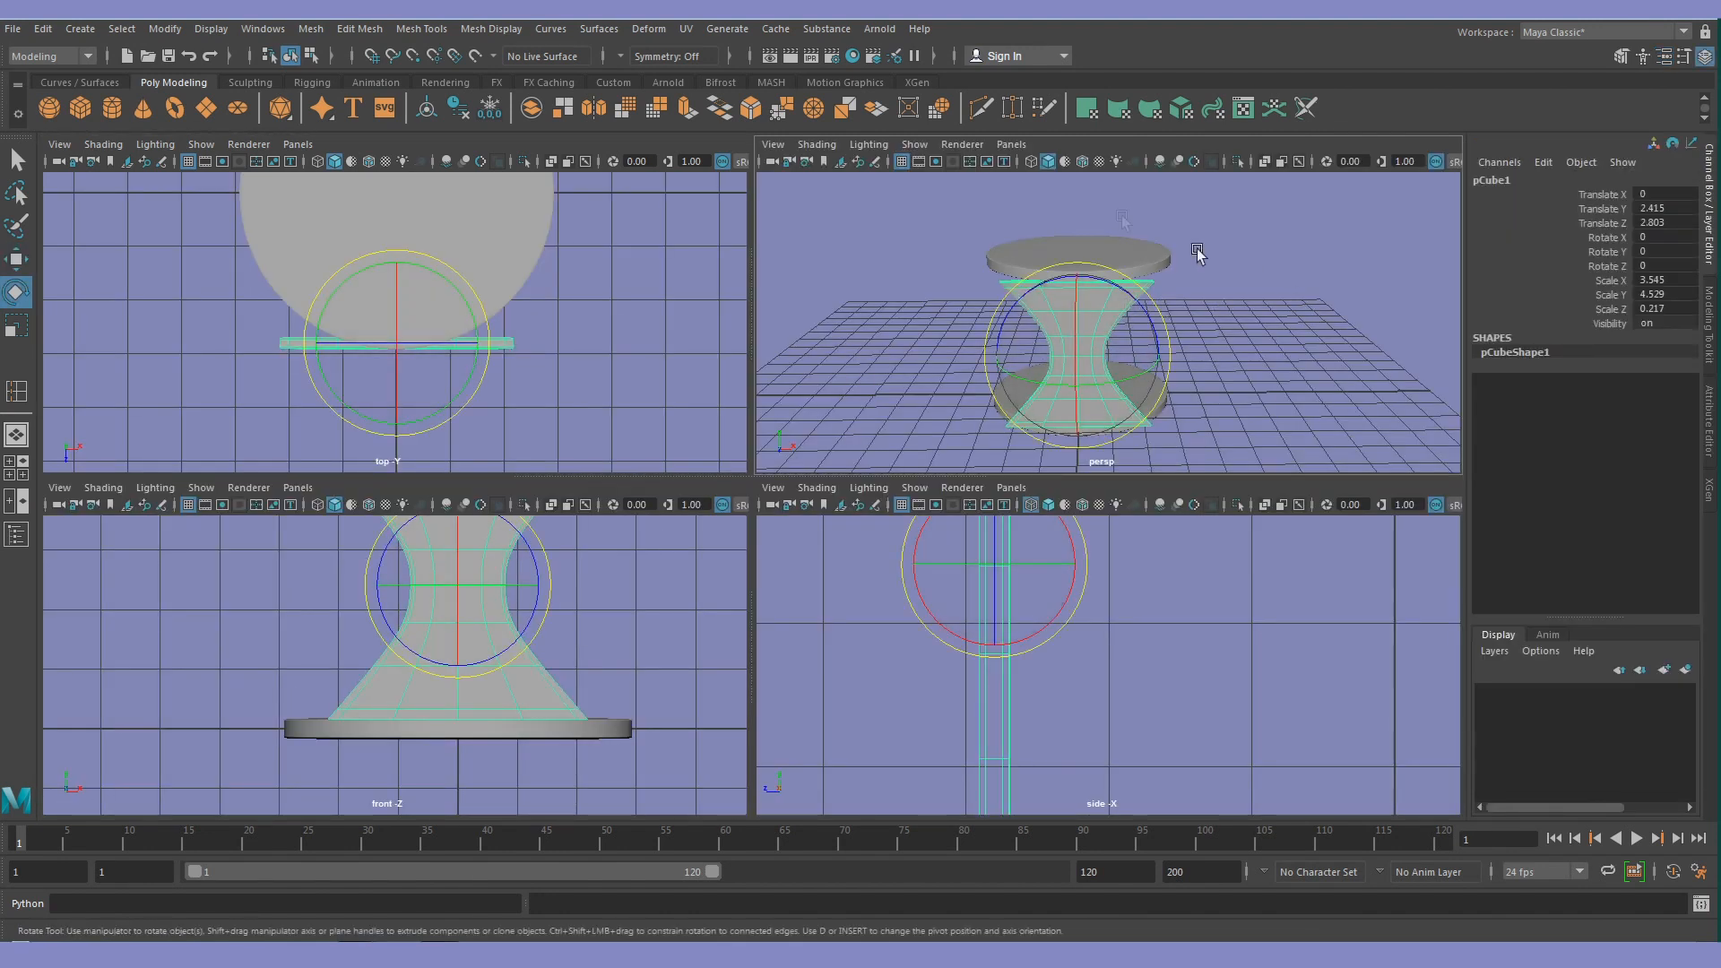
left_click(649, 30)
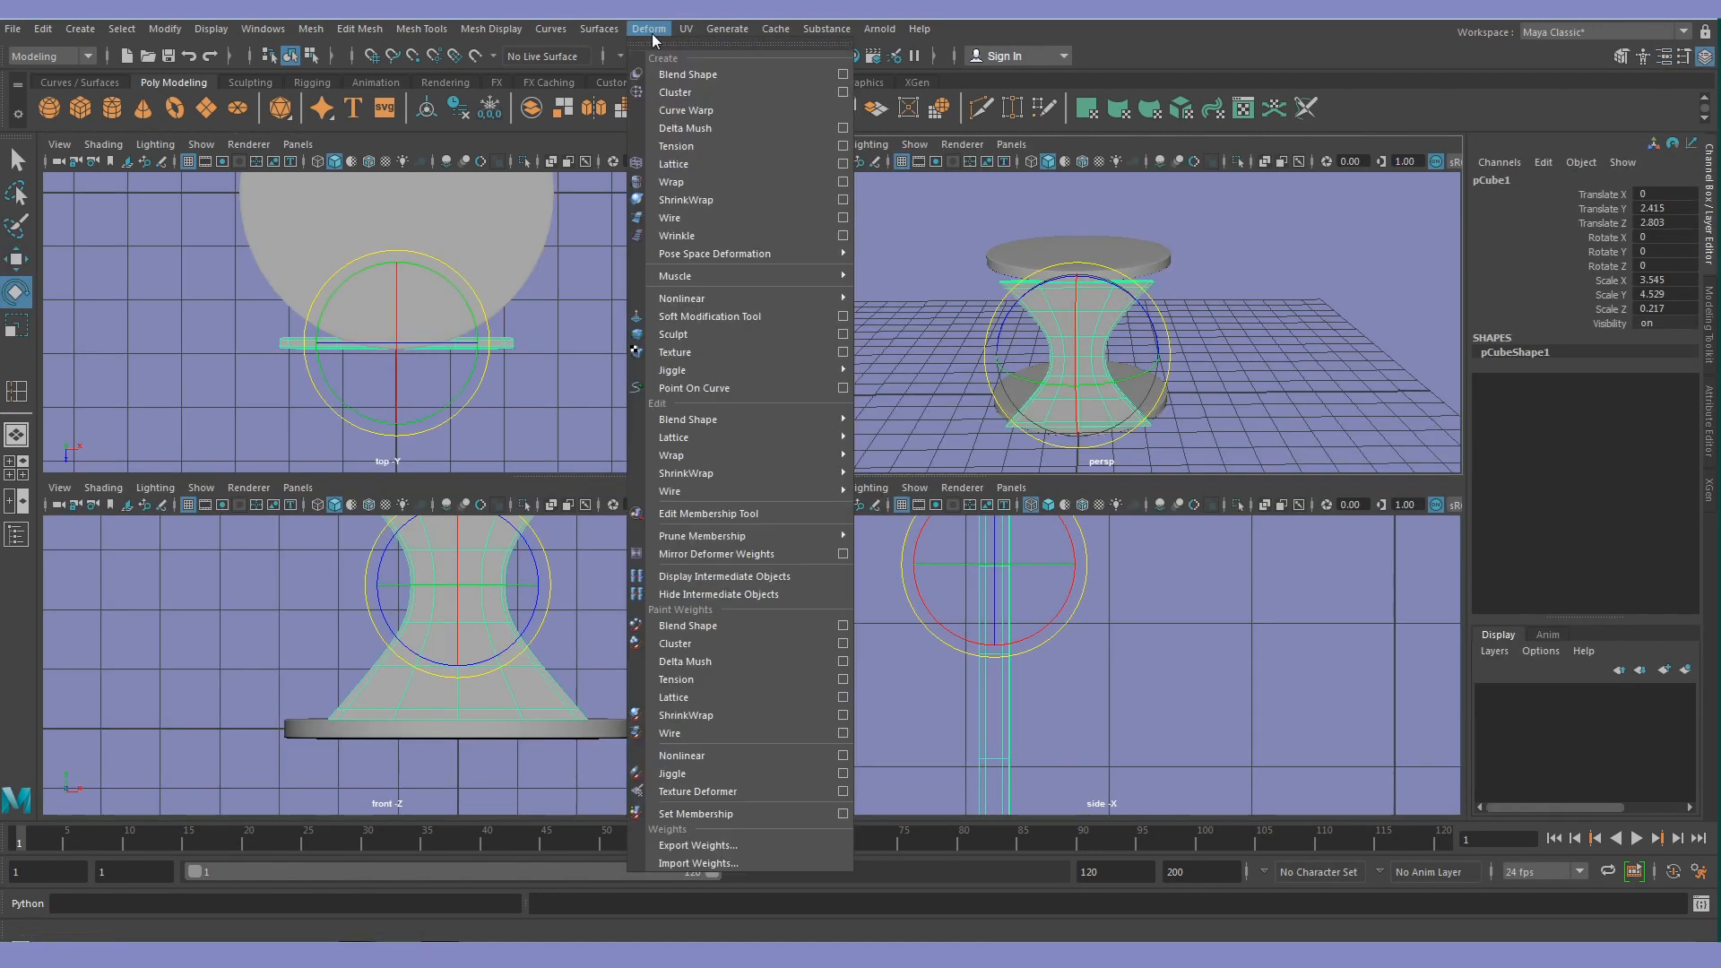
mouse_move(730, 299)
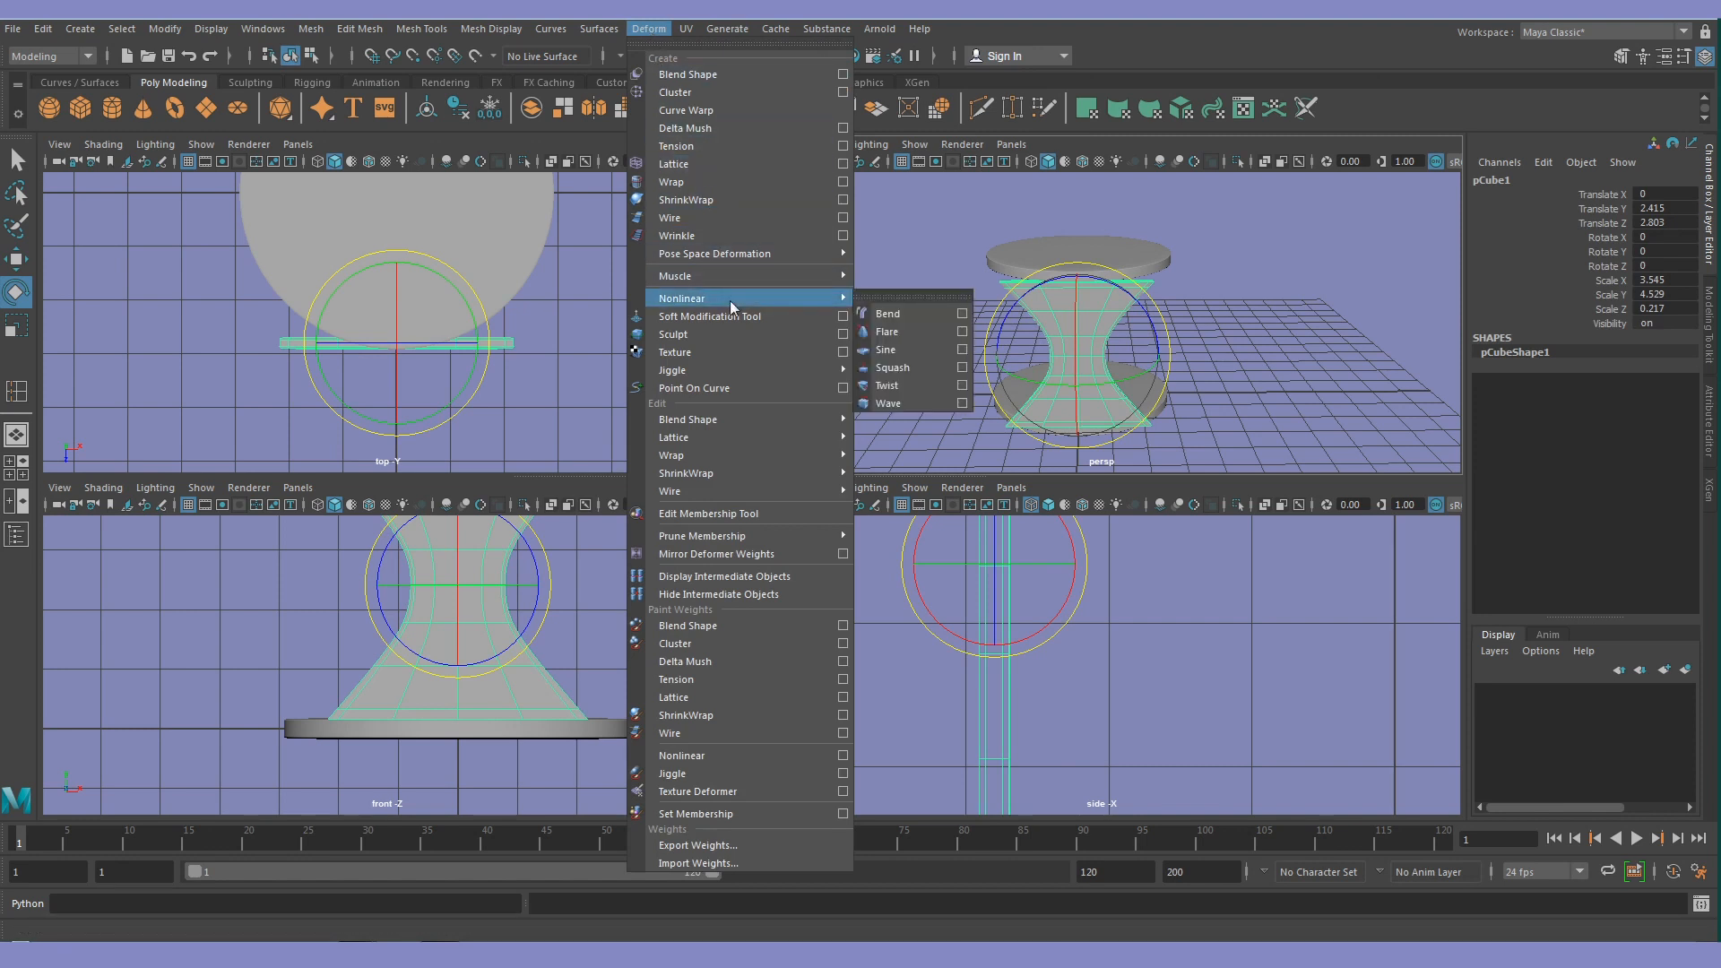
left_click(916, 310)
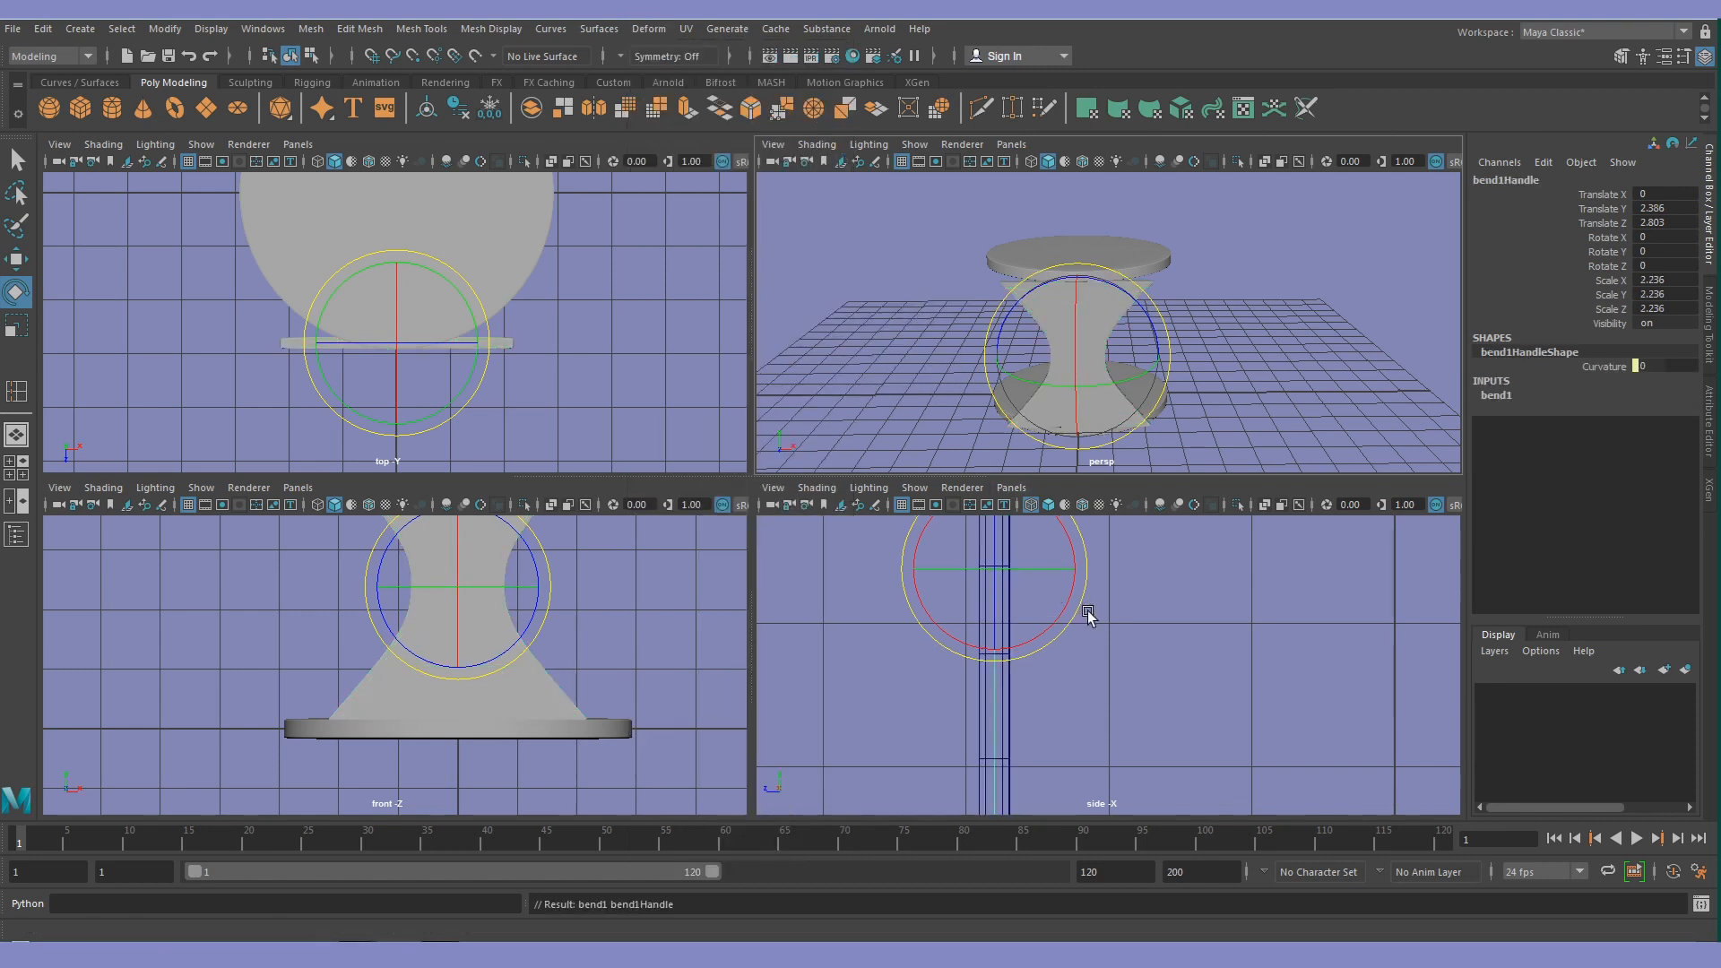
Set the bend handle's rotation to 90 degrees in X, Y and Z
scroll(1094, 650, "down", 7)
scroll(1122, 644, "up", 3)
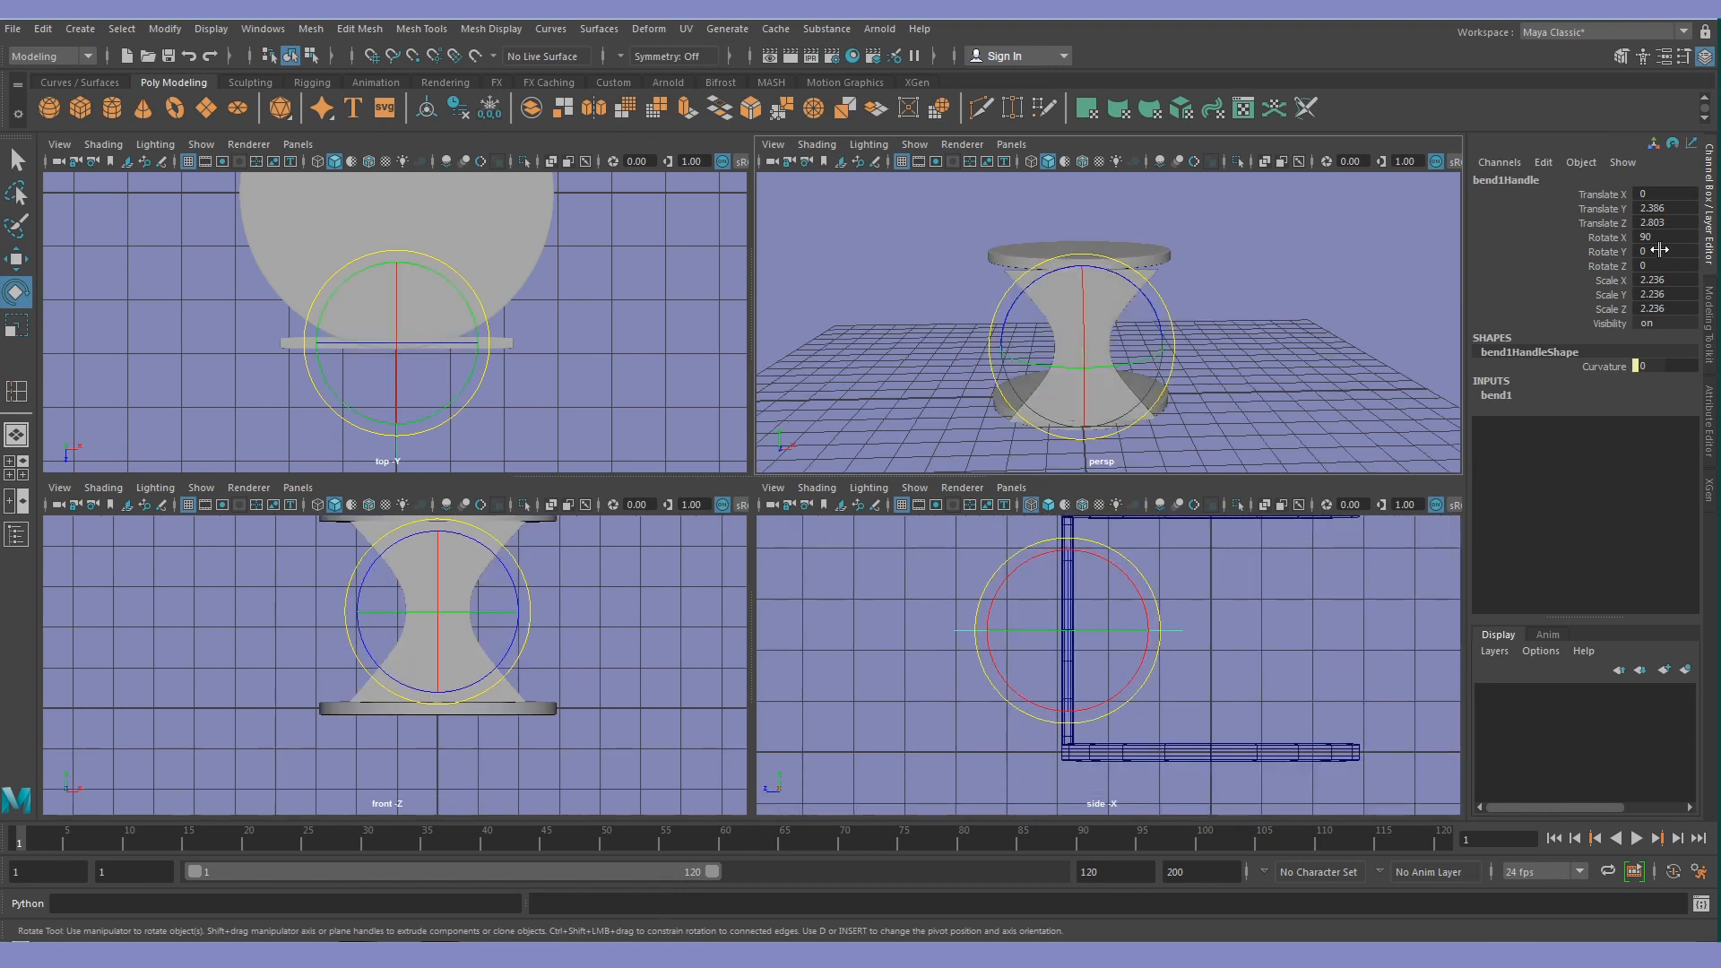
left_click(1660, 250)
type("9")
left_click(1659, 265)
type("90")
key("Return")
Try a bend curvature of 20 on the panel and undo it
left_click(1496, 396)
left_click(1660, 423)
type("20")
key("Return")
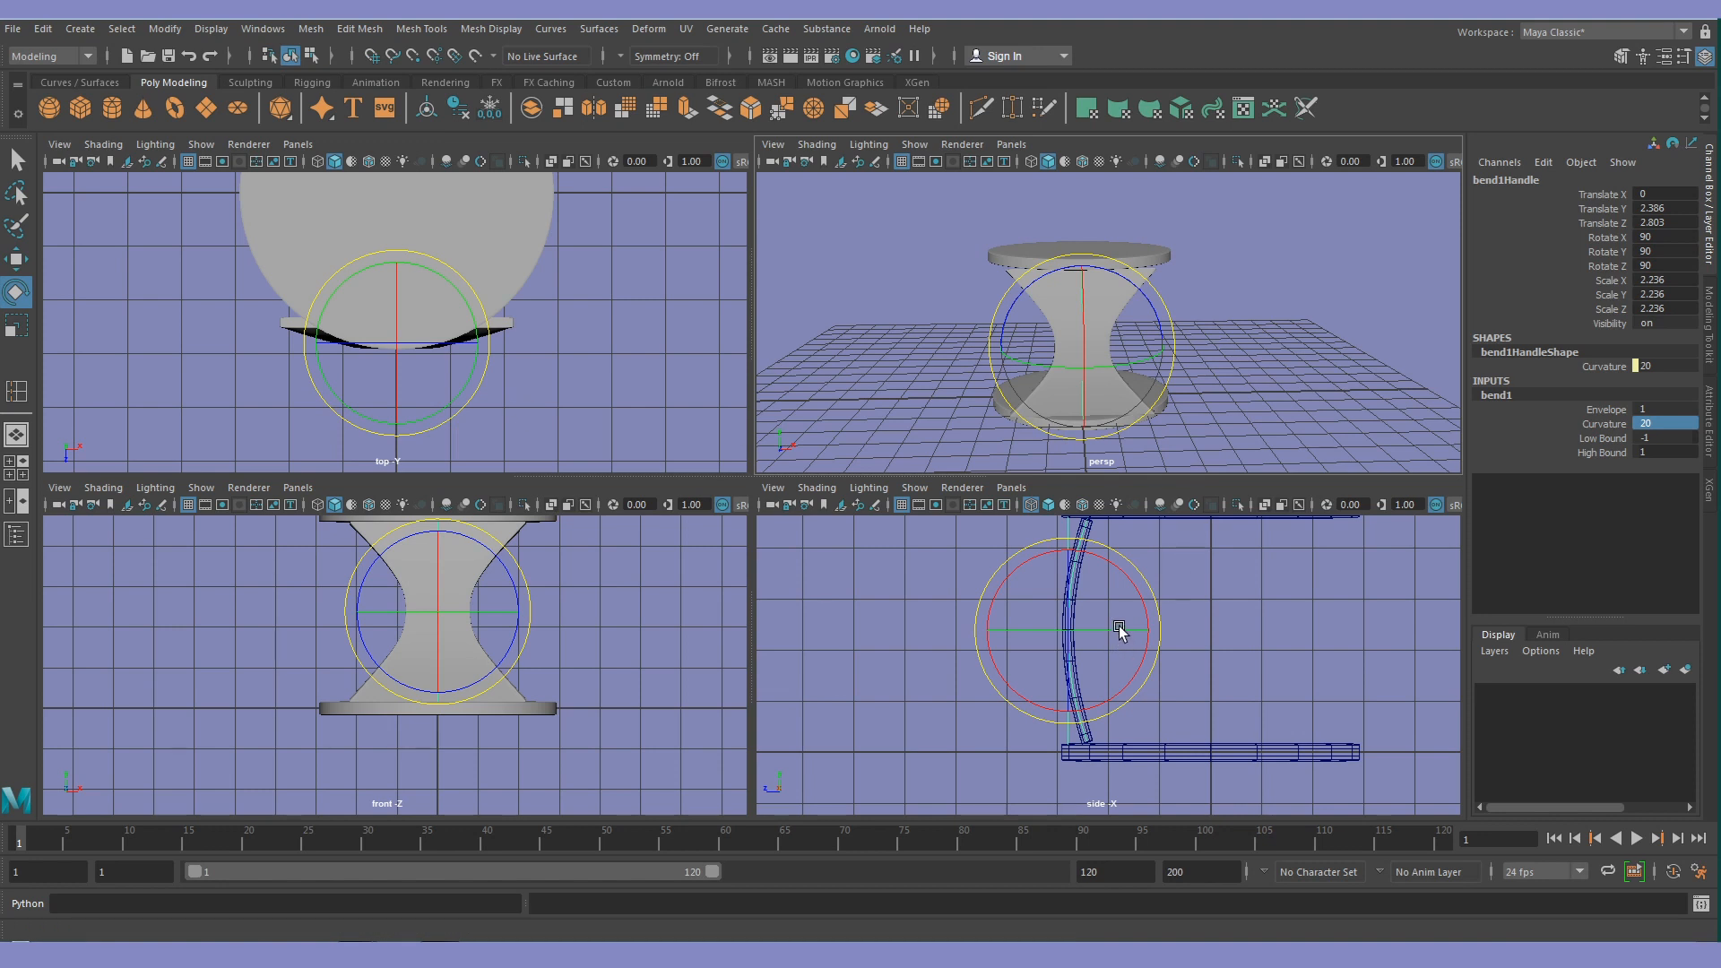
key("ctrl+z")
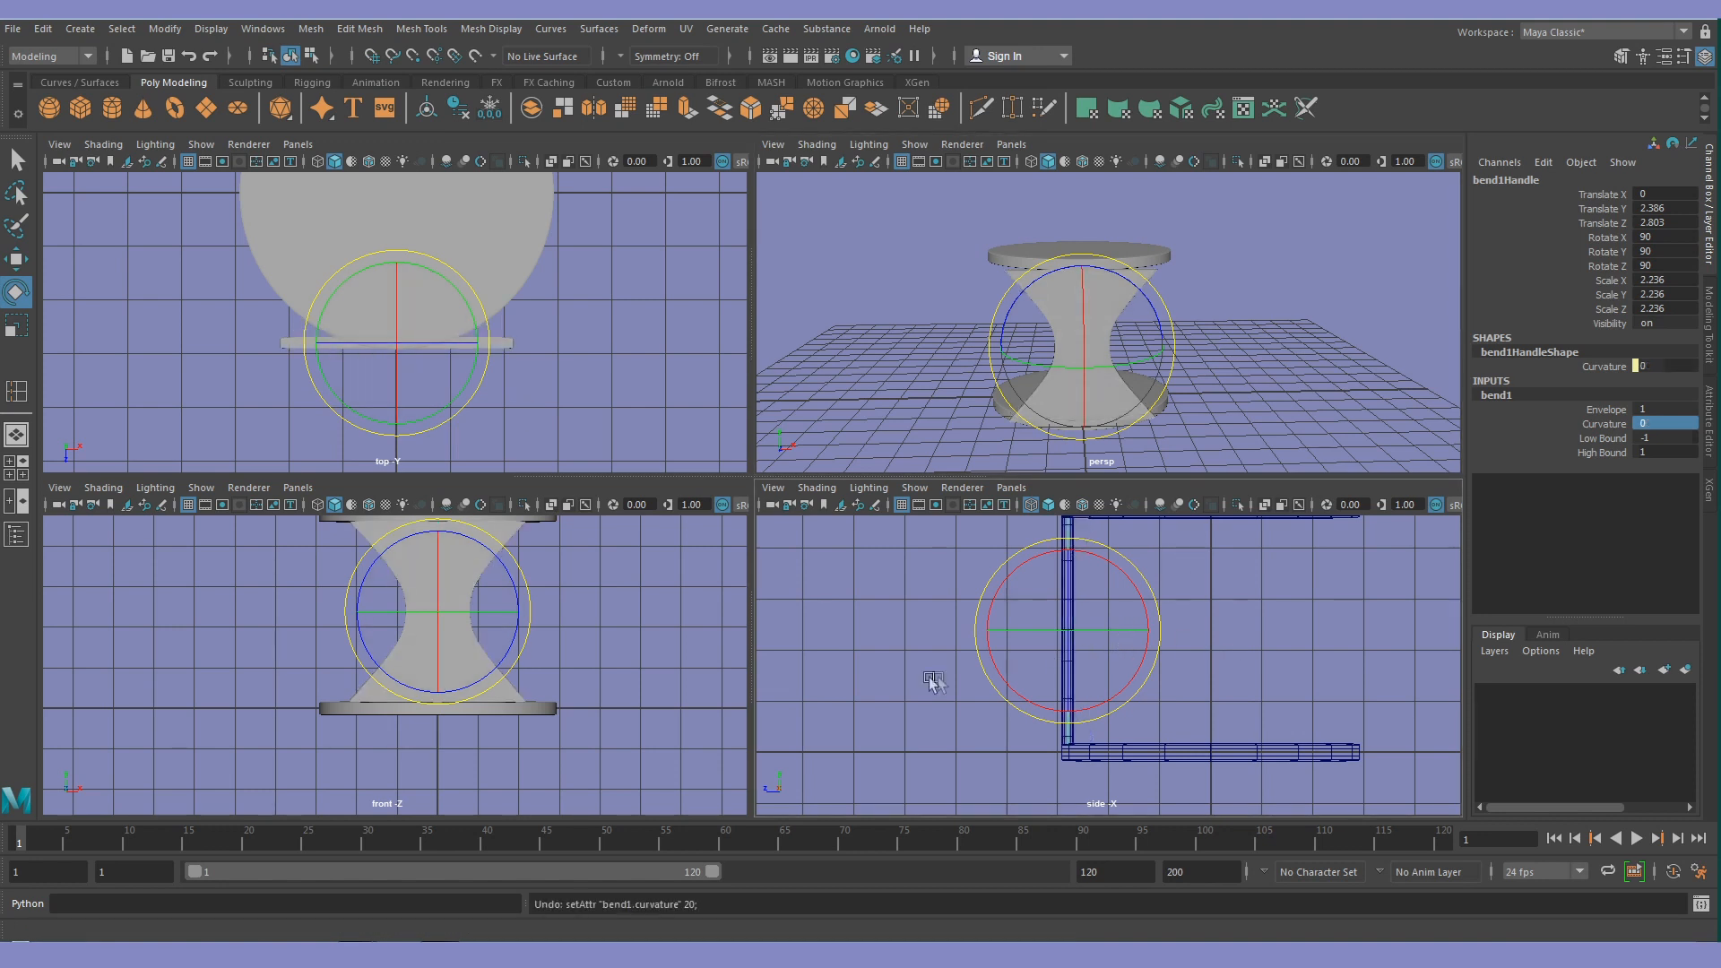
Try the bend with a low bound of 0 and a curvature of 20, and undo the curvature
left_click(1664, 437)
type("0")
key("Return")
left_click(1646, 423)
type("20")
key("Return")
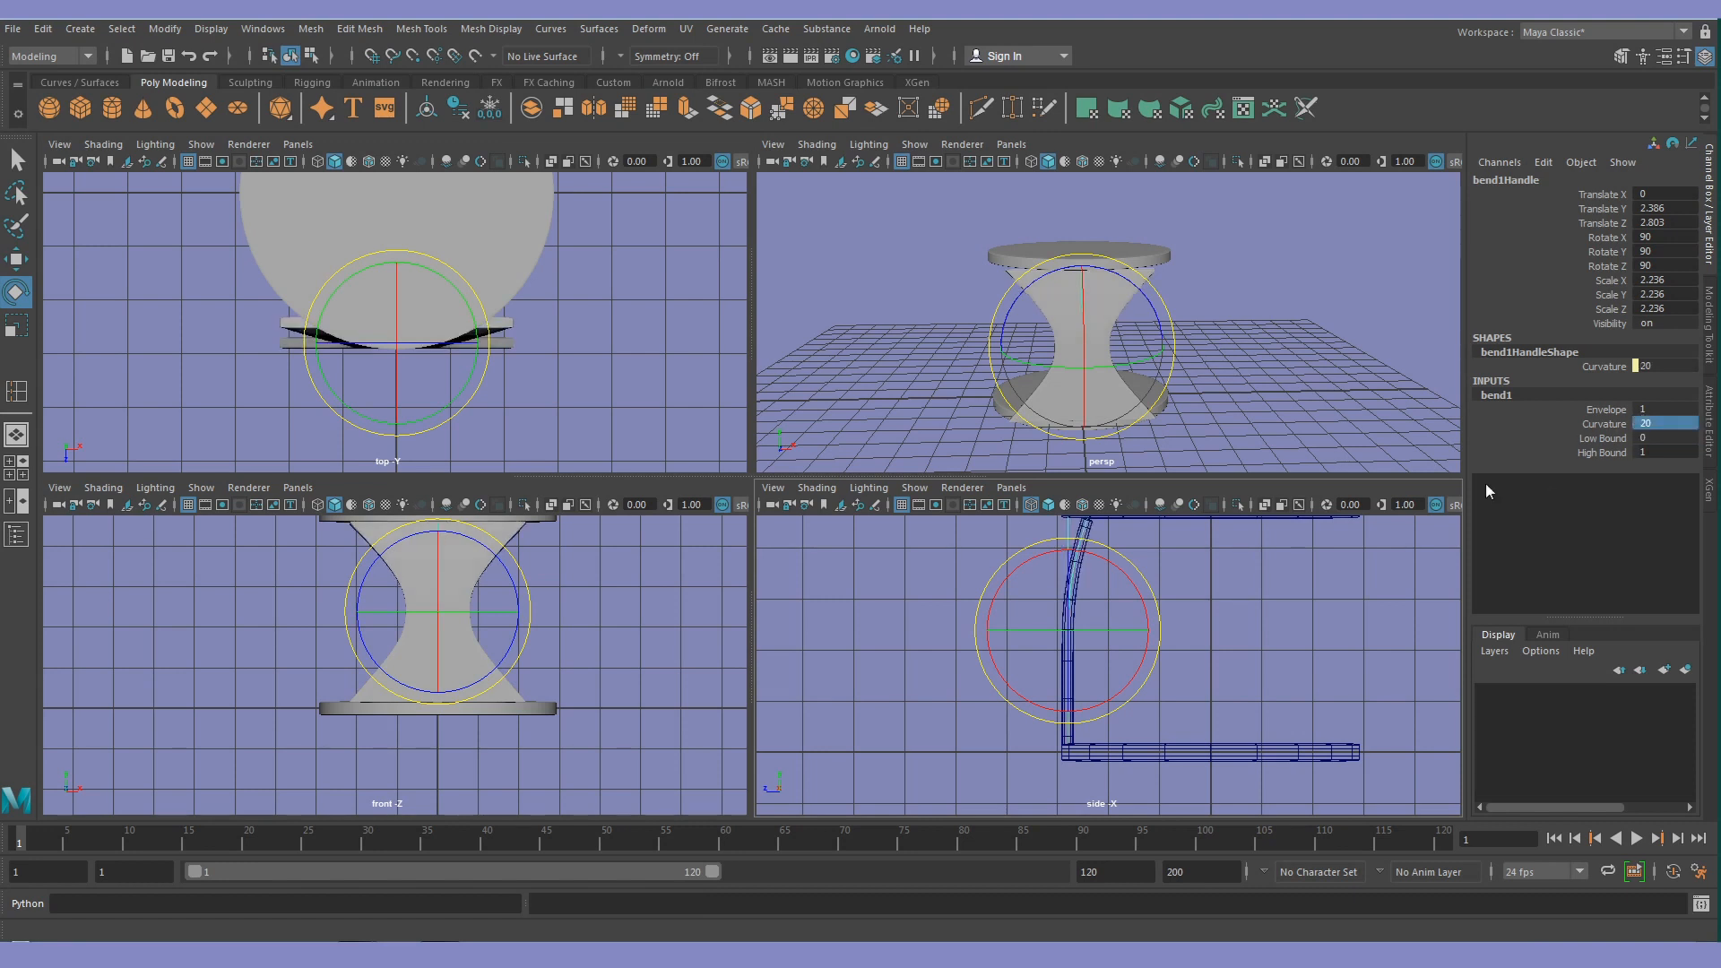
key("ctrl+z")
key("ctrl+z")
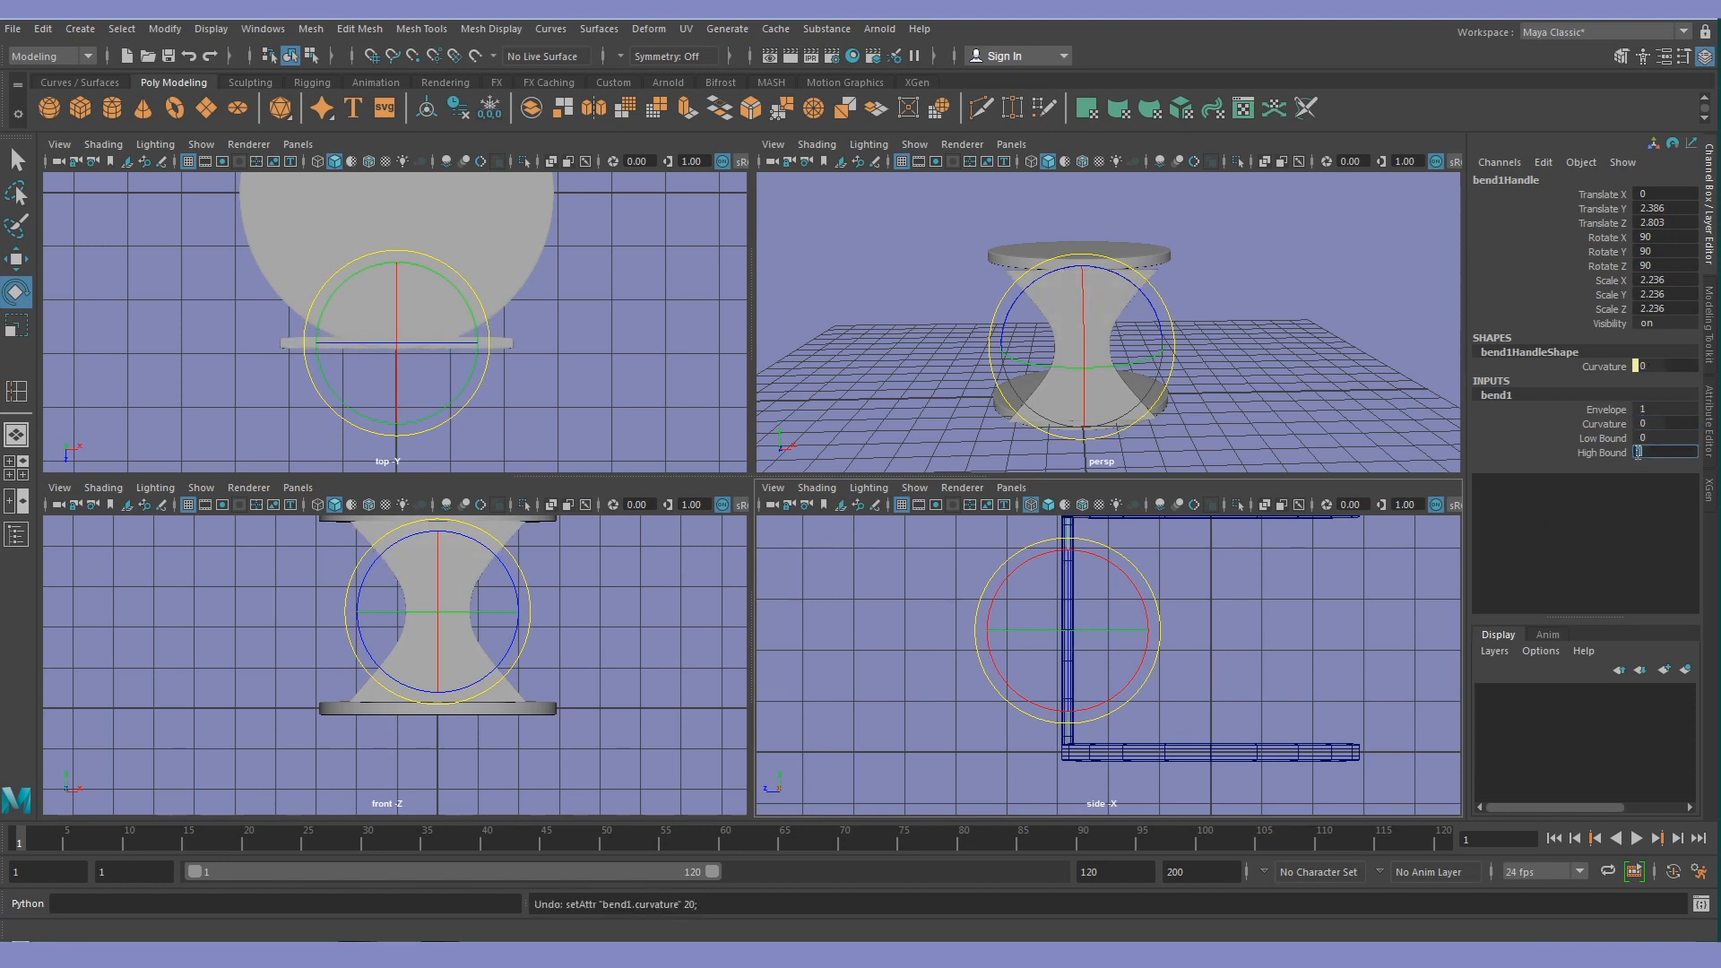
Undo the trial changes back to the bend handle's original bounds and zero curvature
key("Return")
left_click(1669, 439)
left_click(1169, 608)
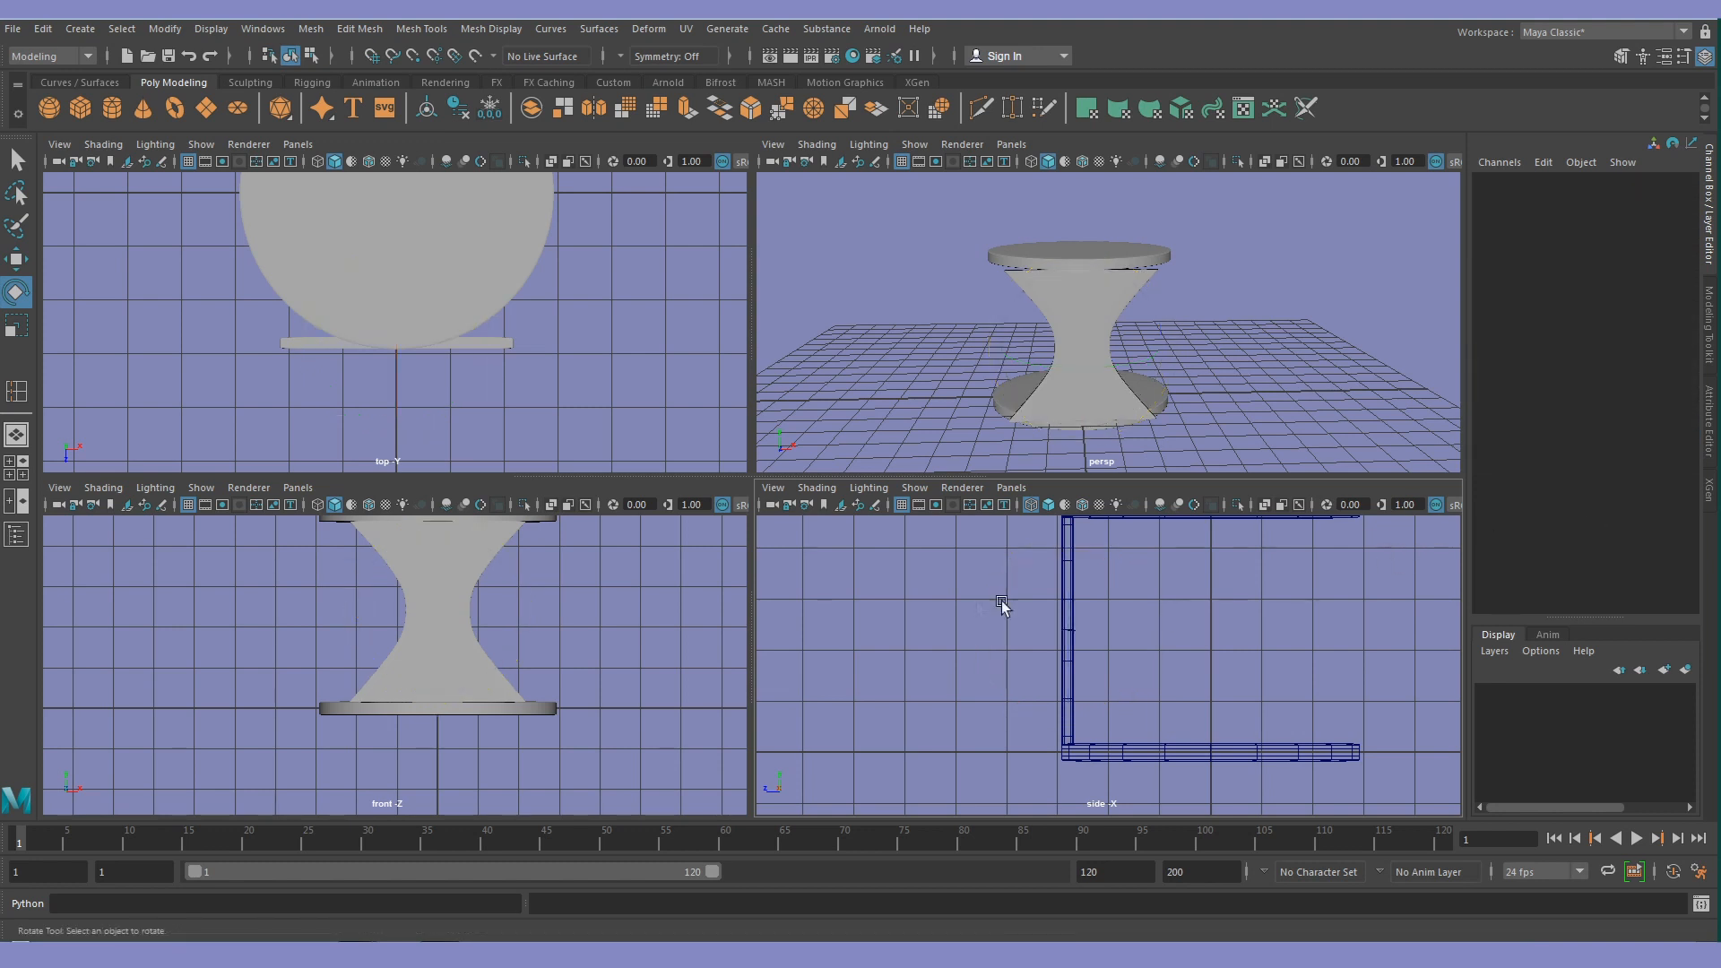
scroll(1040, 632, "up", 3)
left_click(1040, 632)
left_click_drag(1040, 632, 1044, 627)
key("ctrl+z")
key("ctrl+z")
key("ctrl+z")
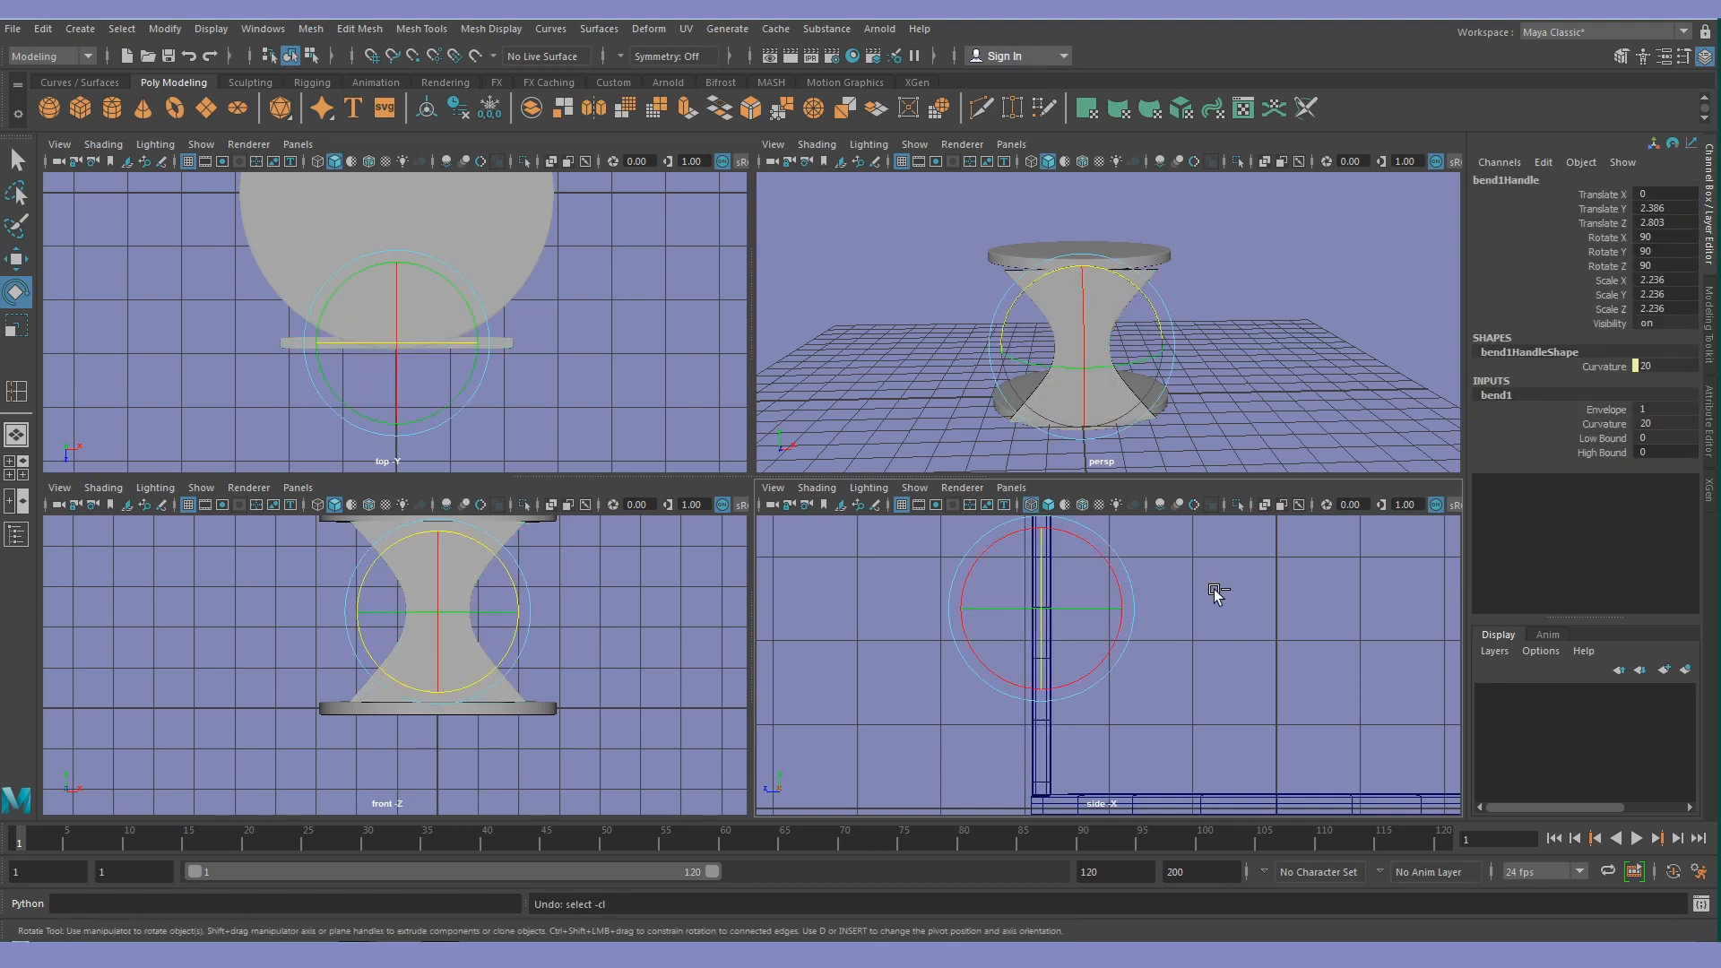
key("ctrl+z")
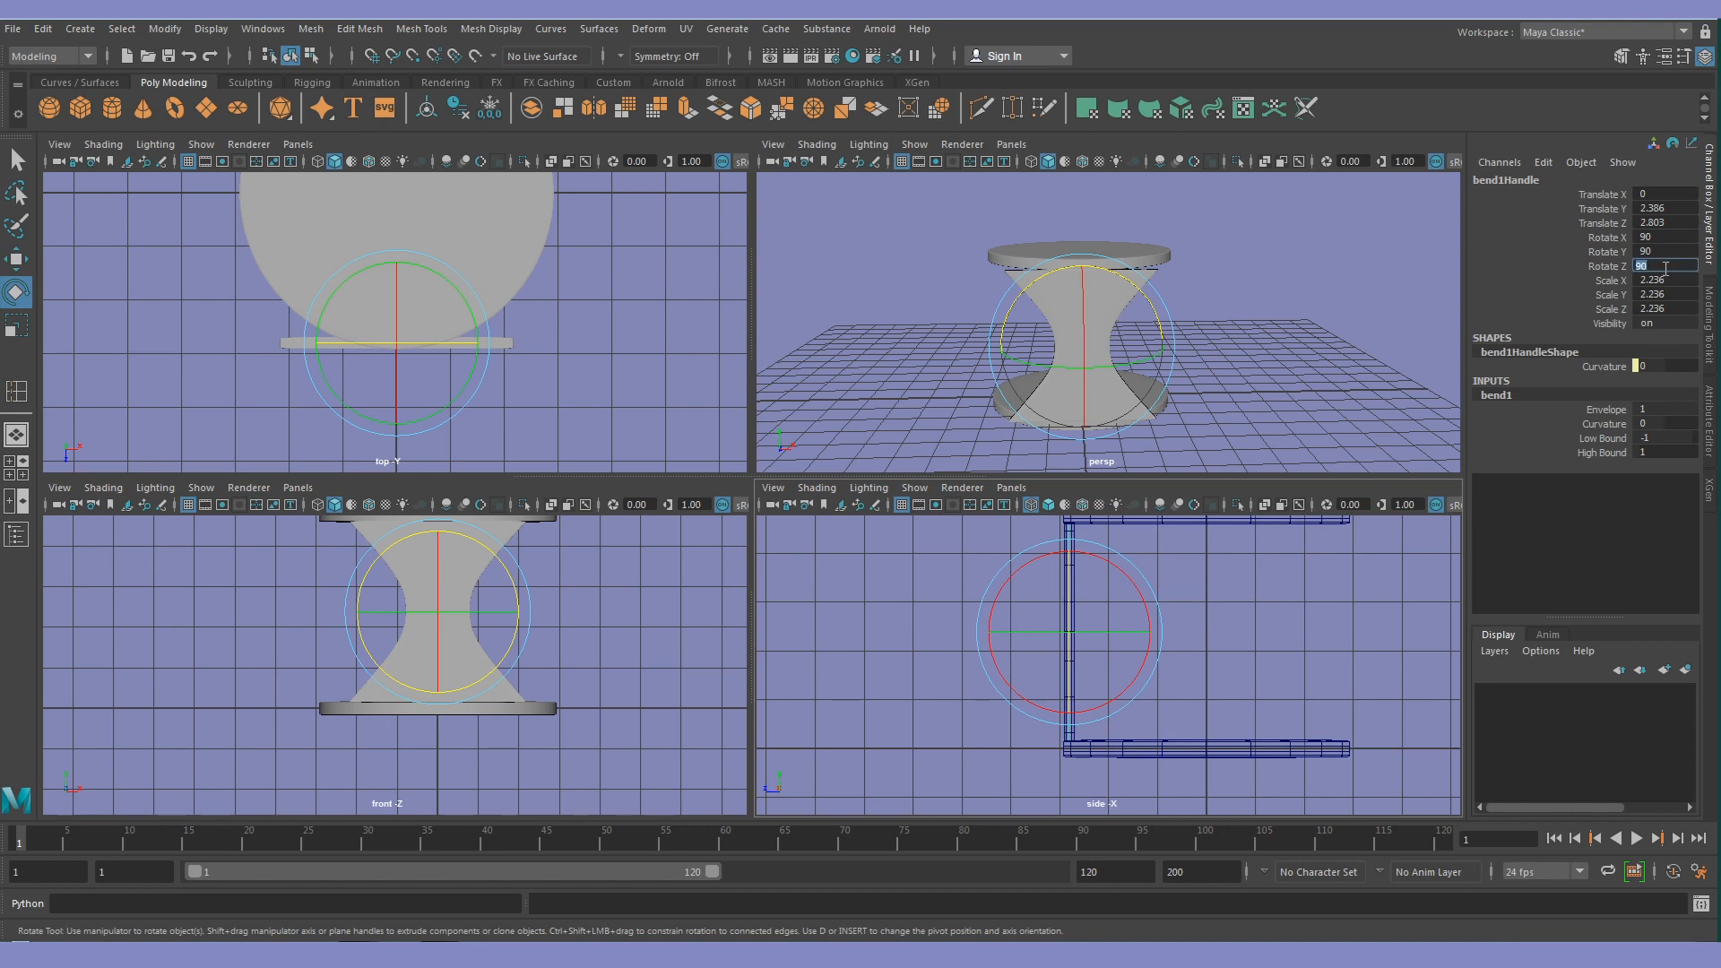
Set the bend handle's Z rotation to 0 and the bend curvature to 30
type("0")
key("Return")
left_click(1652, 425)
type("30")
key("Return")
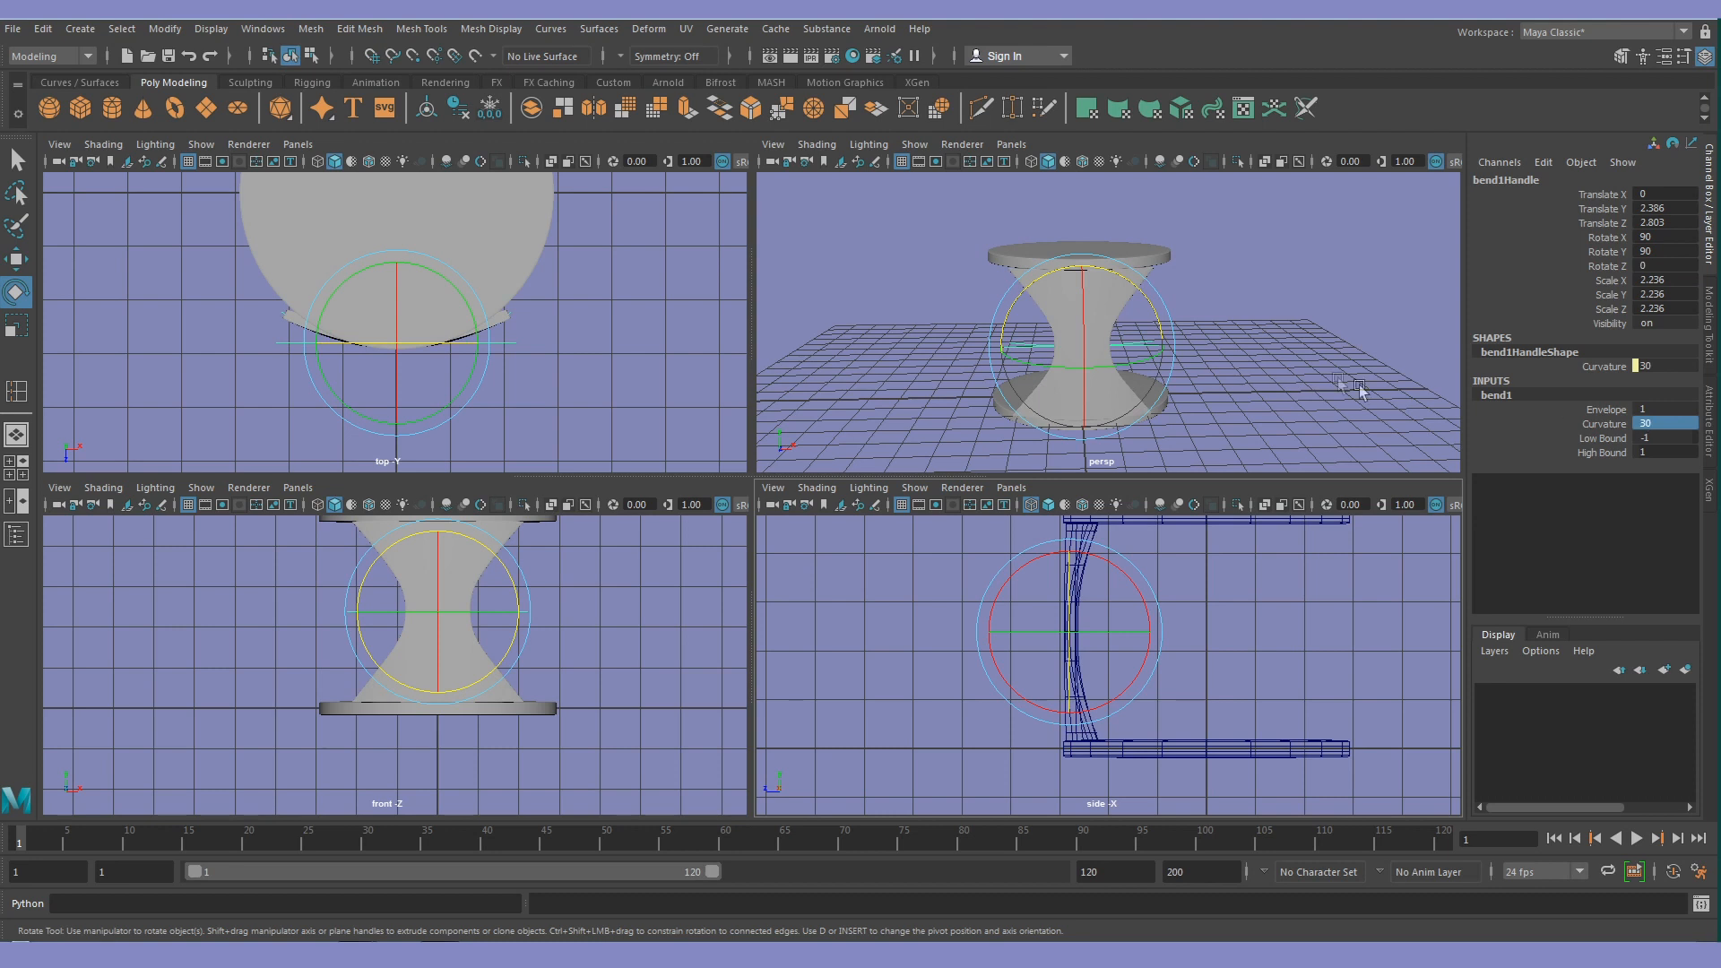
Increase the bend curvature to 40 to follow the round edge of the discs more closely
left_click_drag(1134, 392, 1051, 301, "alt")
scroll(1047, 282, "up", 5)
scroll(1052, 334, "down", 5)
left_click(1686, 427)
type("40")
key("Return")
Set the bend curvature to 50 and compare the panel's curve with the rims of the discs
left_click_drag(1158, 463, 995, 404, "alt")
key("space")
scroll(694, 427, "up", 5)
left_click_drag(694, 427, 628, 445, "alt")
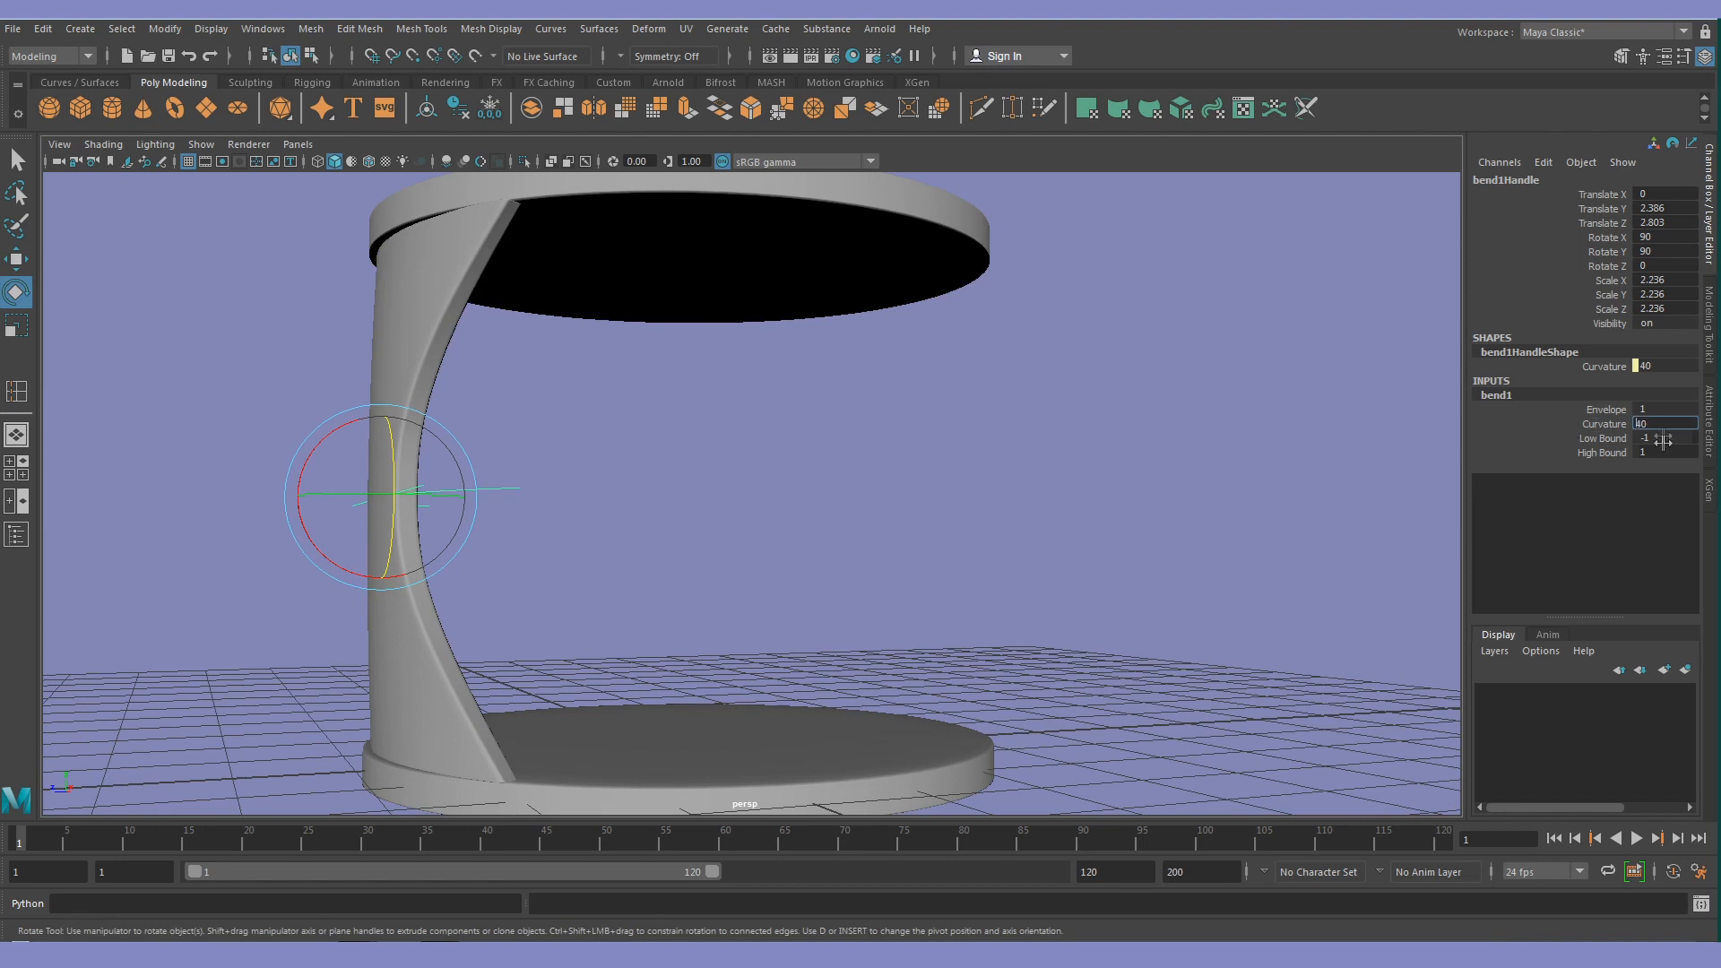
type("50")
key("Return")
left_click_drag(1128, 671, 711, 607, "alt")
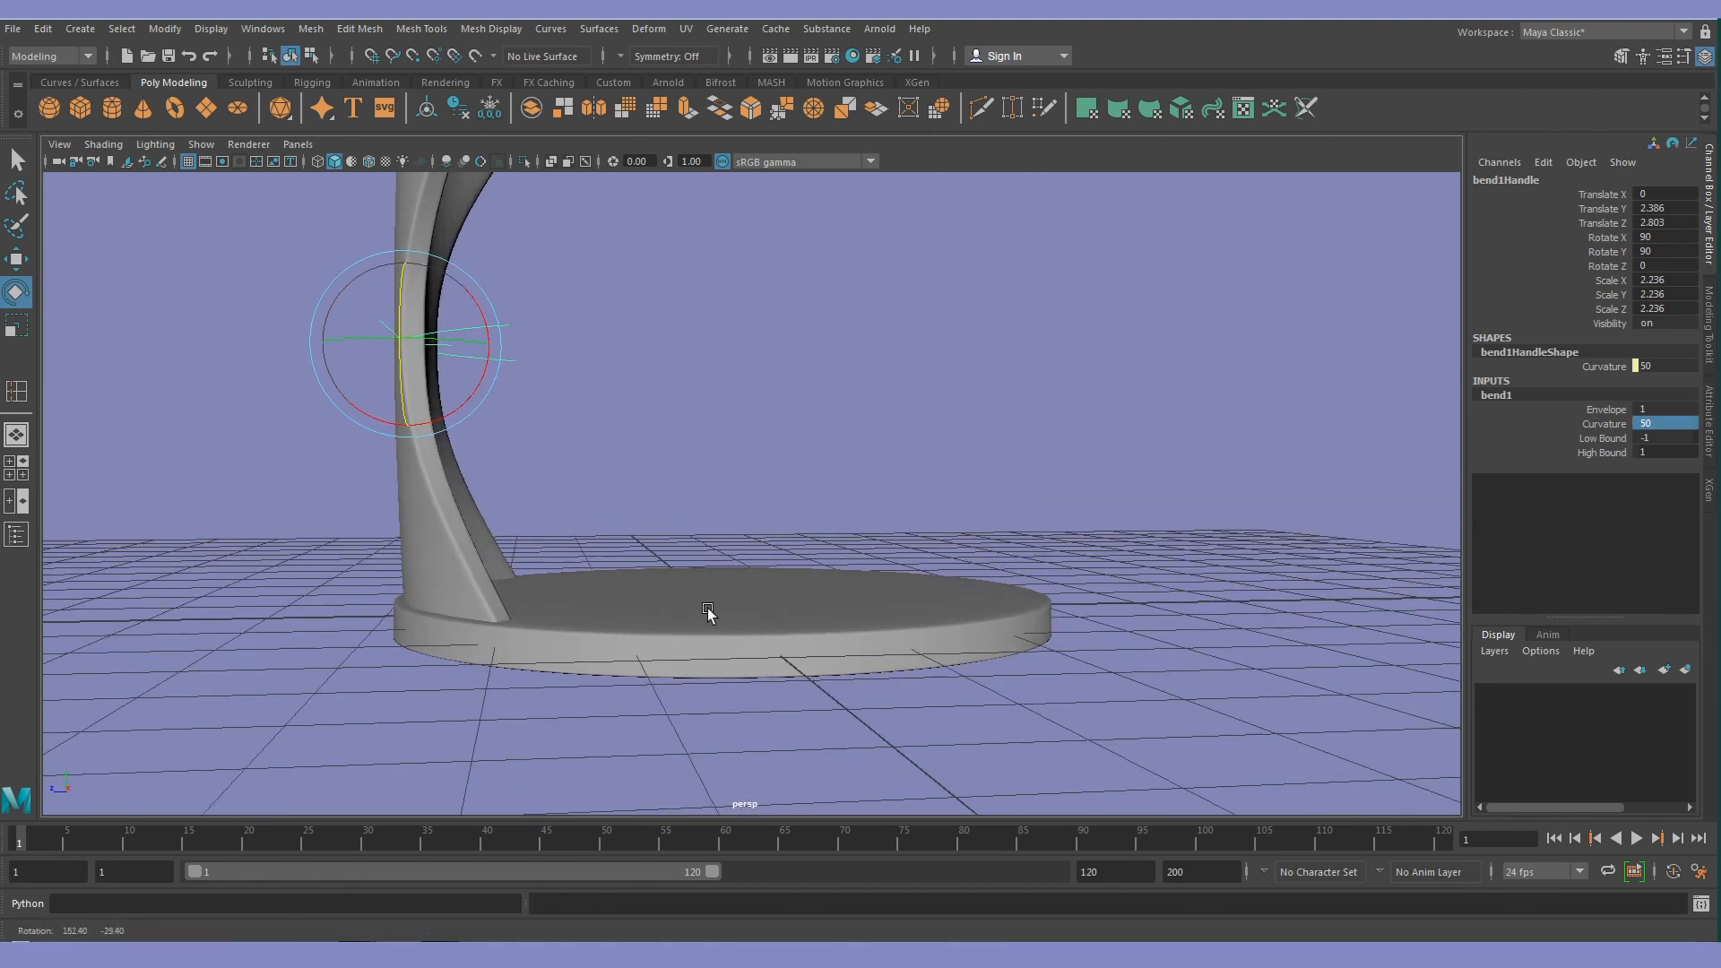
right_click_drag(711, 607, 806, 616, "alt")
key("space")
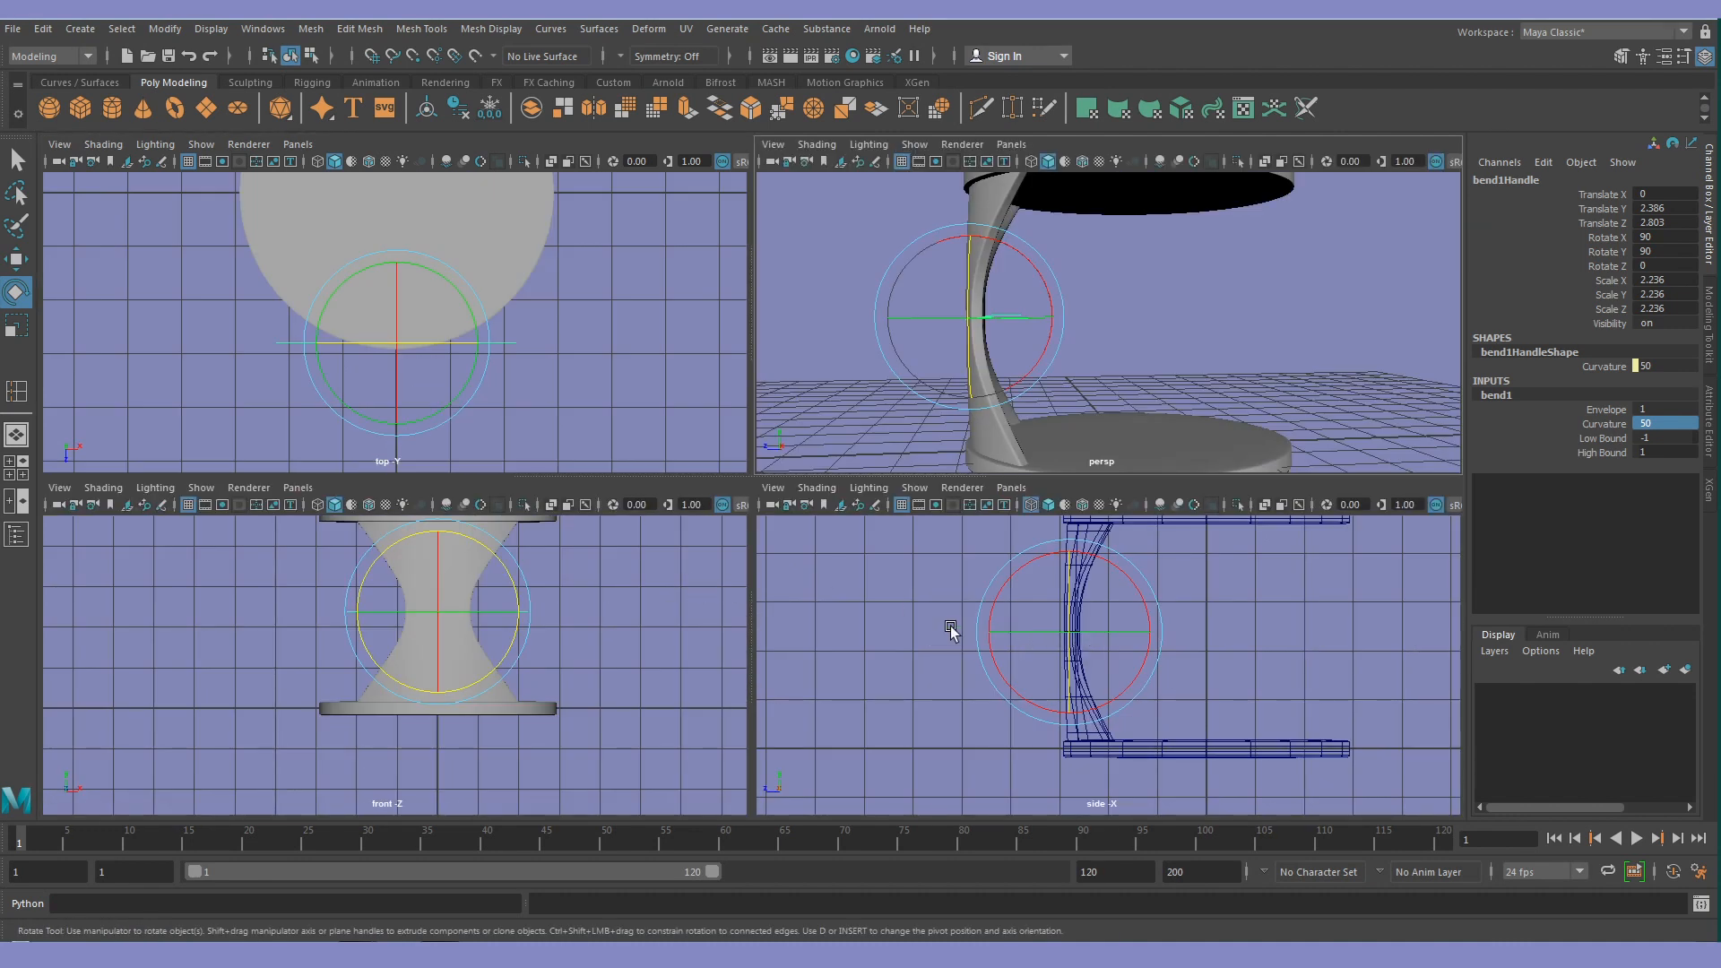
Select the panel with its bend handle and delete the history to bake in the bend
left_click_drag(929, 554, 1179, 729)
left_click(65, 30)
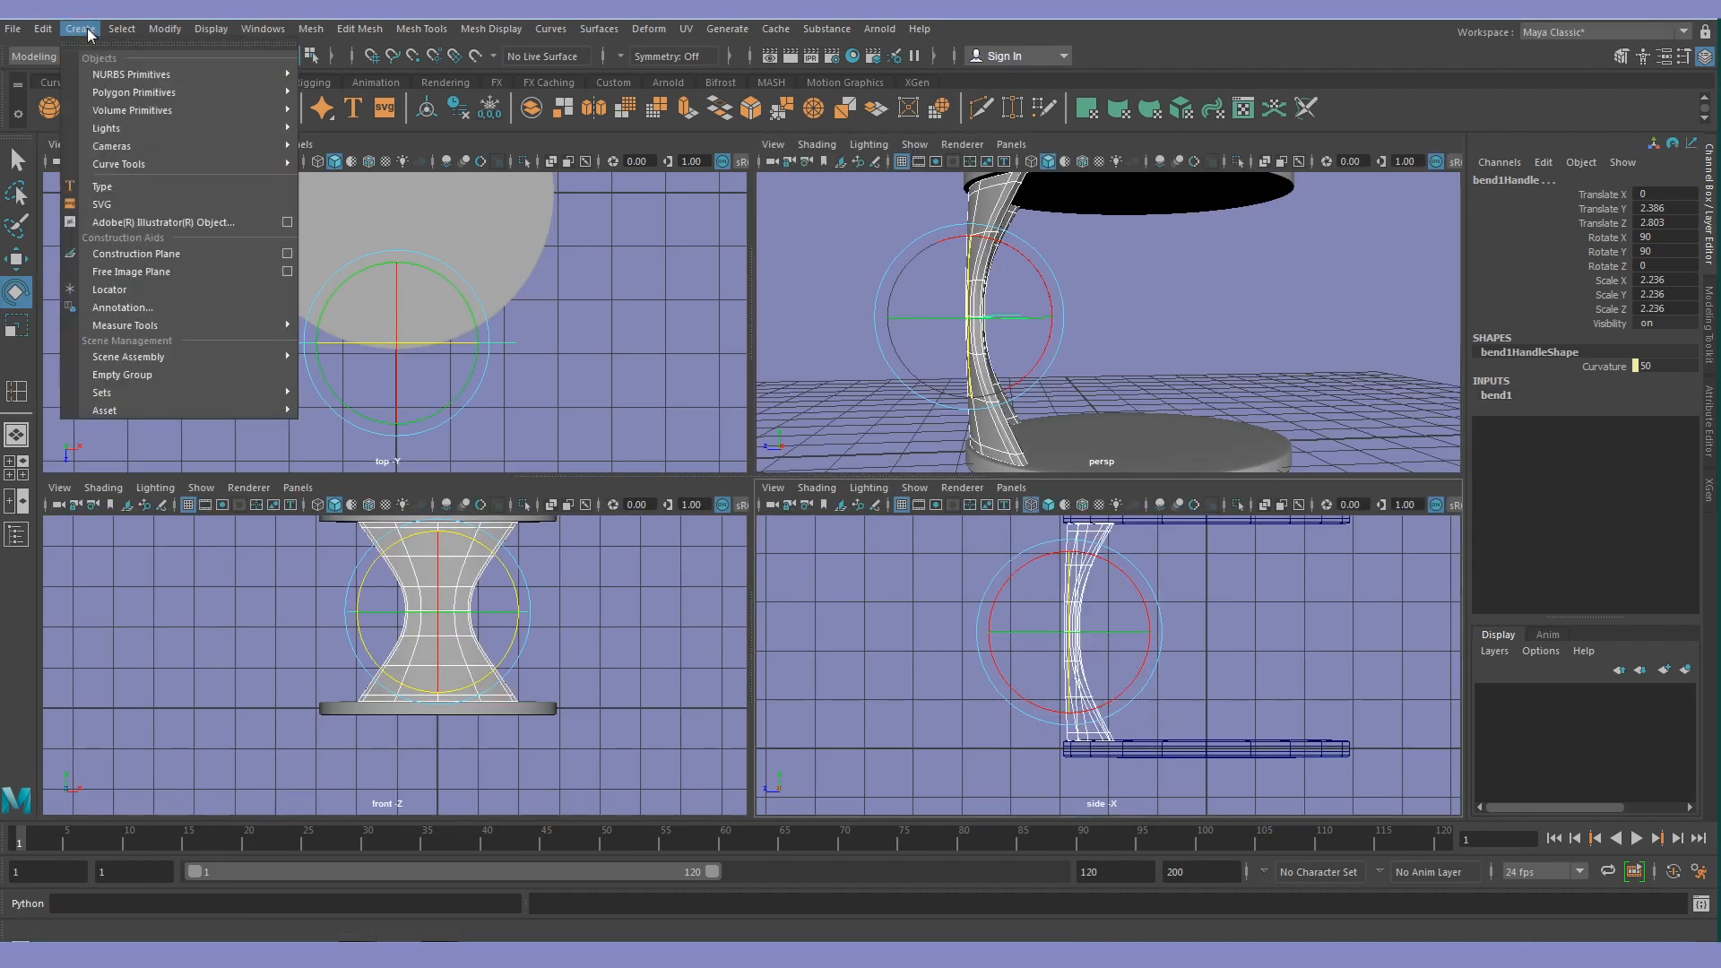
mouse_move(122, 230)
left_click(340, 253)
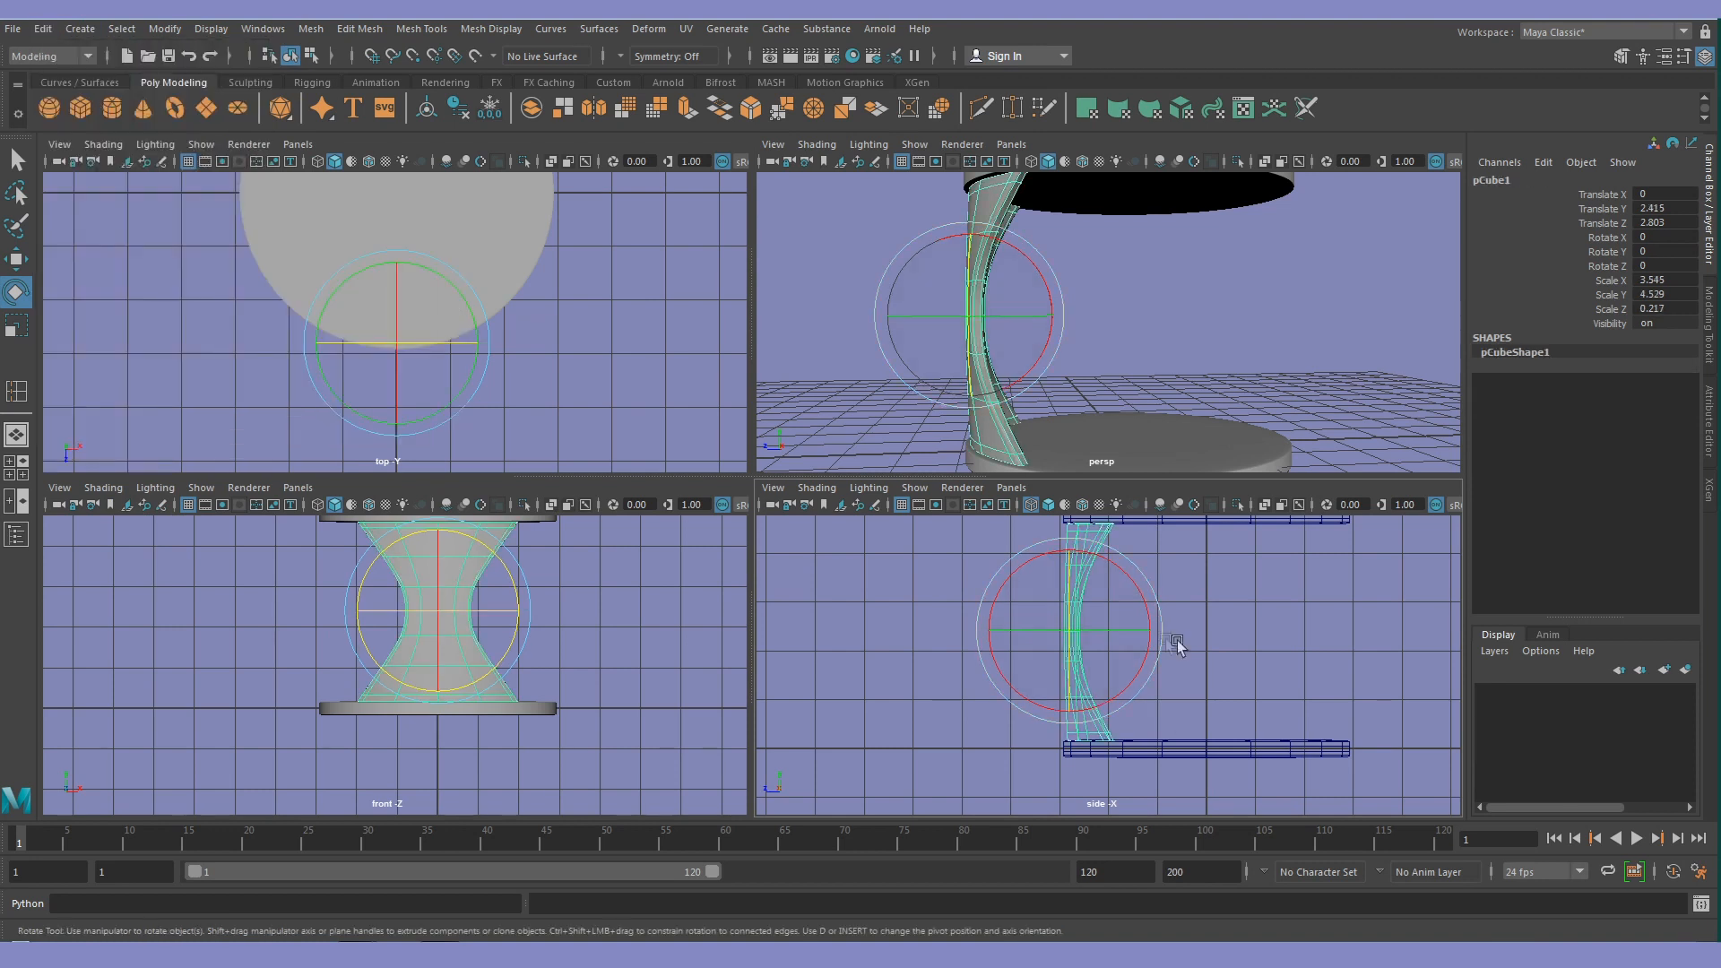
Move the bent panel slightly outward along Z to about 2.87, toward the rims of the discs
left_click(1068, 655)
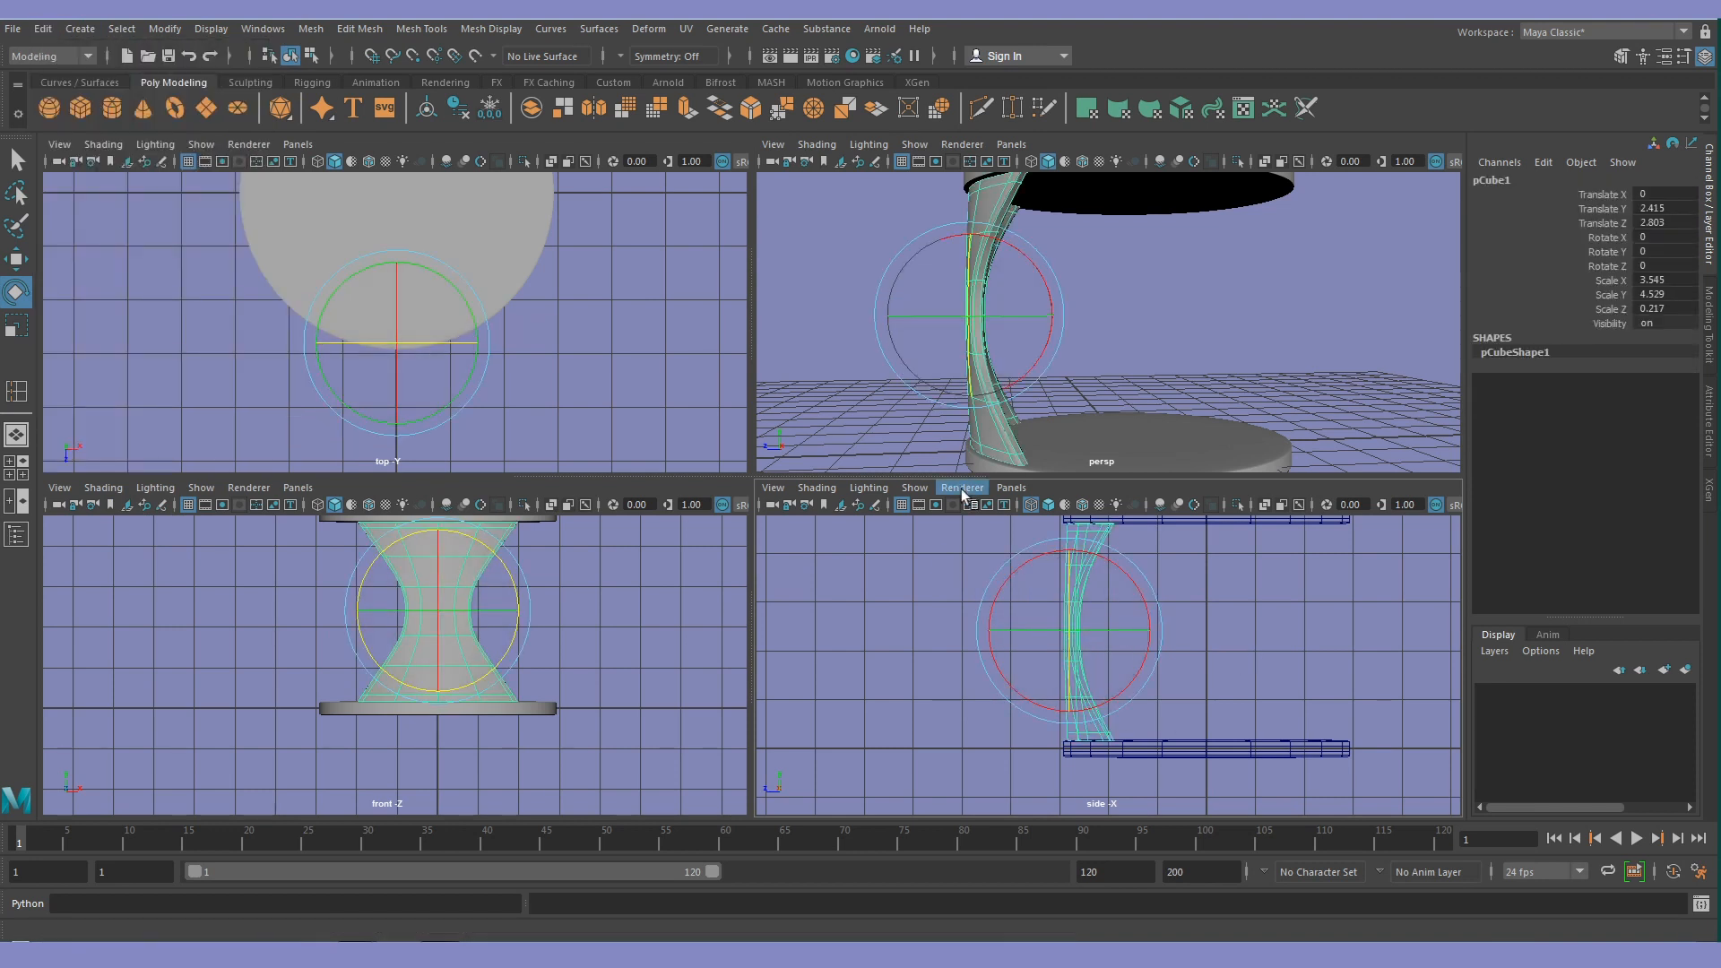
key("w")
scroll(1058, 678, "up", 2)
scroll(1058, 679, "up", 2)
left_click_drag(949, 603, 942, 603)
left_click(1091, 296)
scroll(1076, 305, "down", 3)
left_click(1006, 344)
key("space")
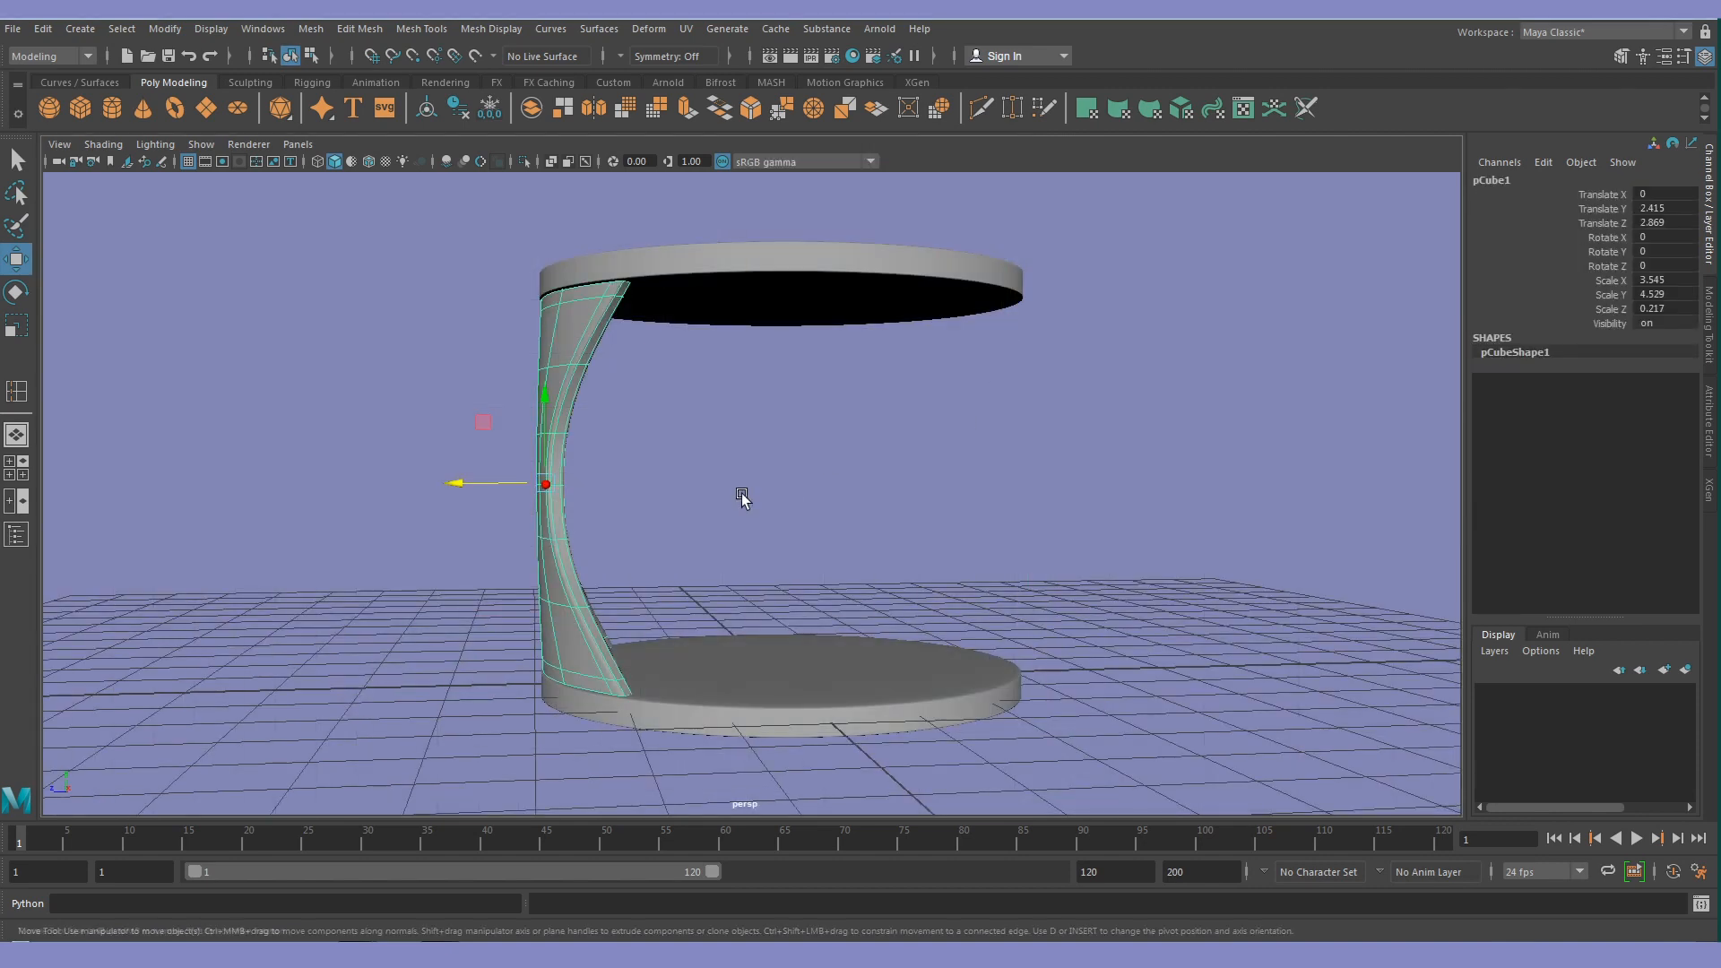
Check the panel's position against both discs, select the panel and save the table.mb scene
left_click_drag(742, 494, 1145, 503, "alt")
left_click(1145, 504)
scroll(1029, 555, "down", 3)
left_click_drag(1029, 556, 787, 592, "alt")
left_click(786, 592)
key("ctrl+s")
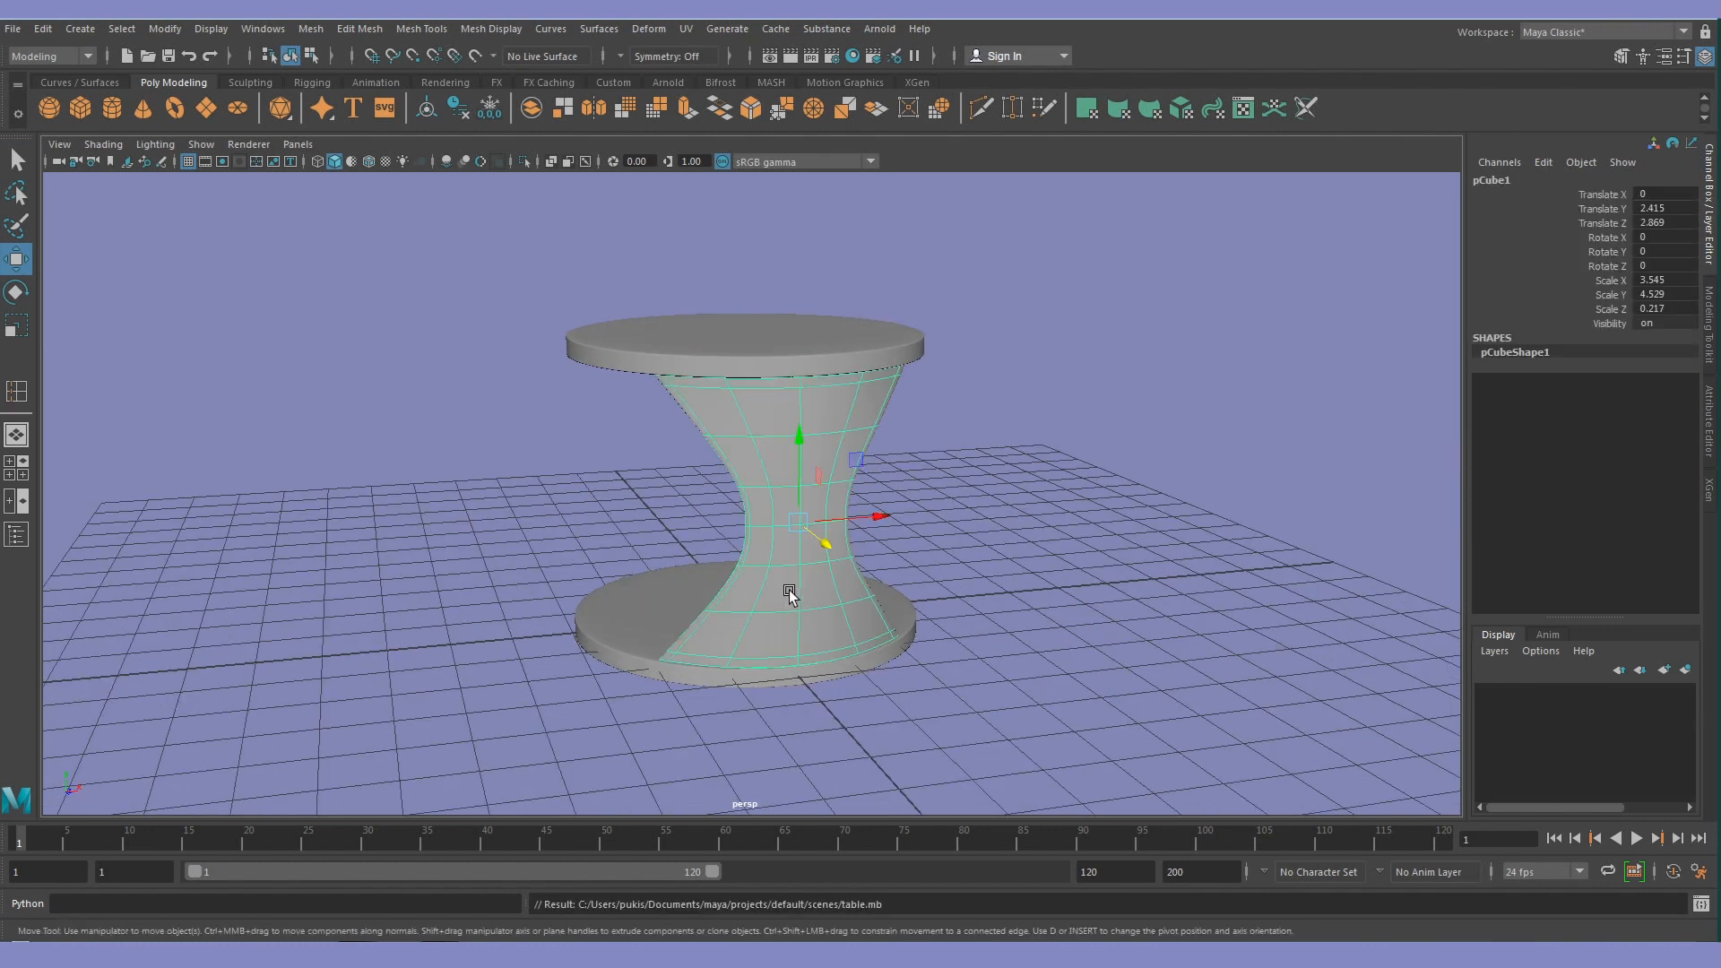
Mirror the panel as a copy across the world Z axis, combined with the original, and close the mirror options
key("ctrl+d")
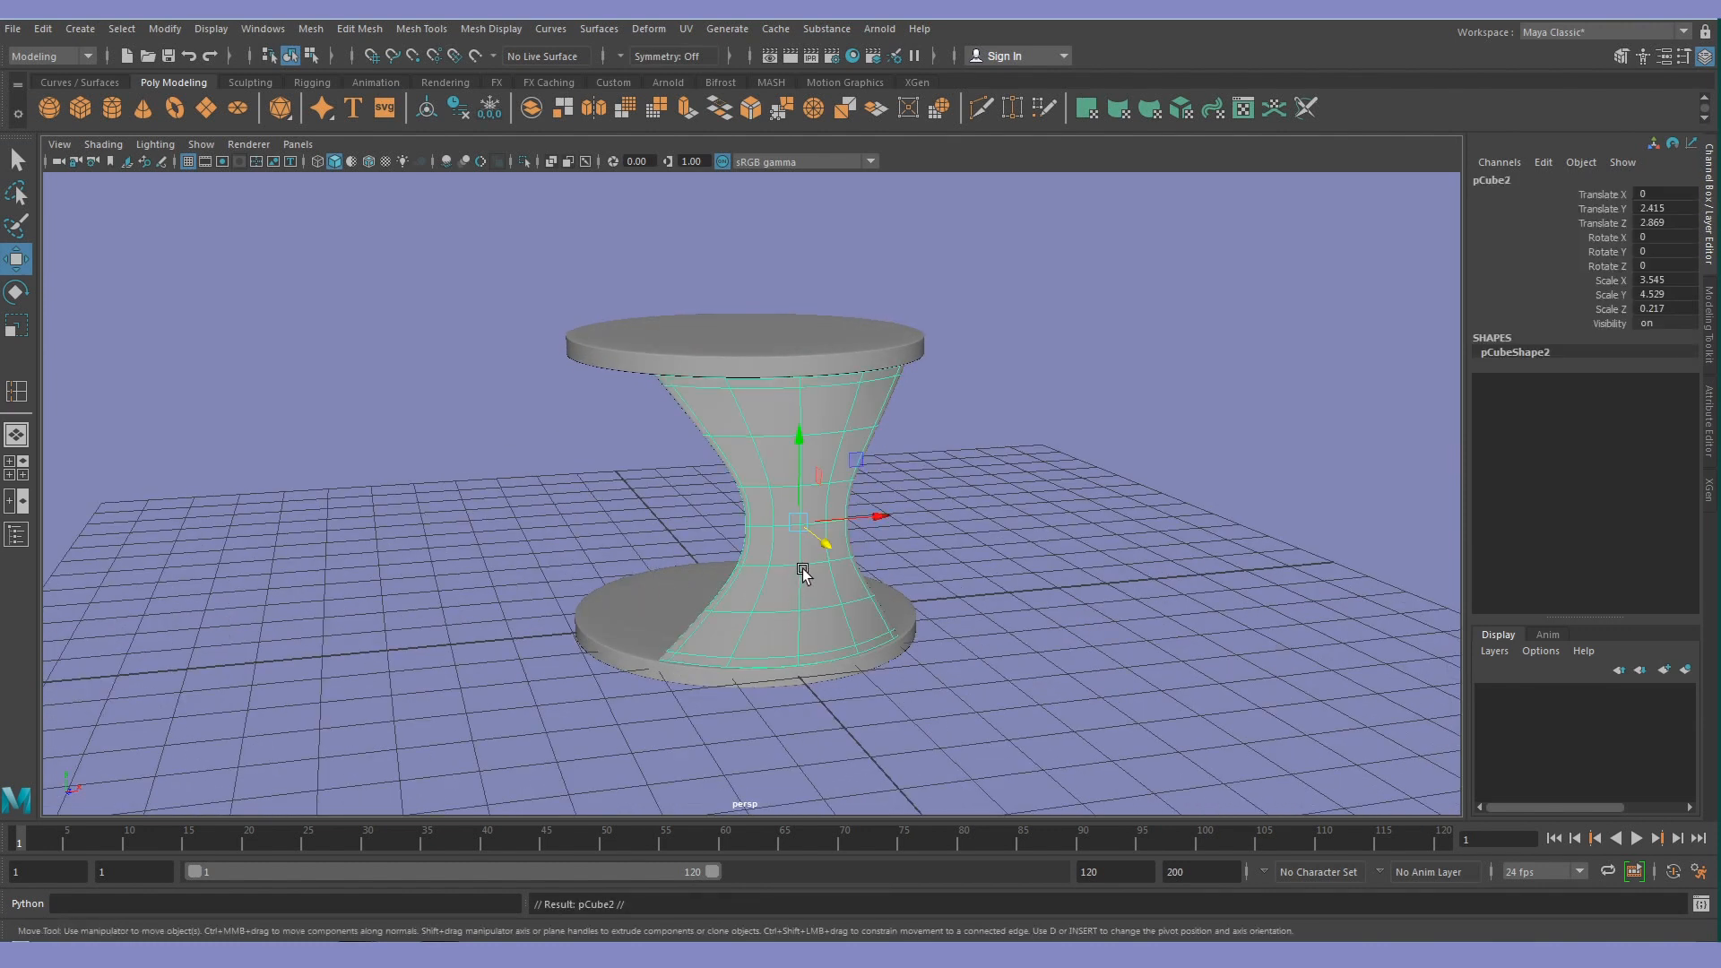
double_click(595, 109)
left_click(1454, 496)
left_click(1429, 795)
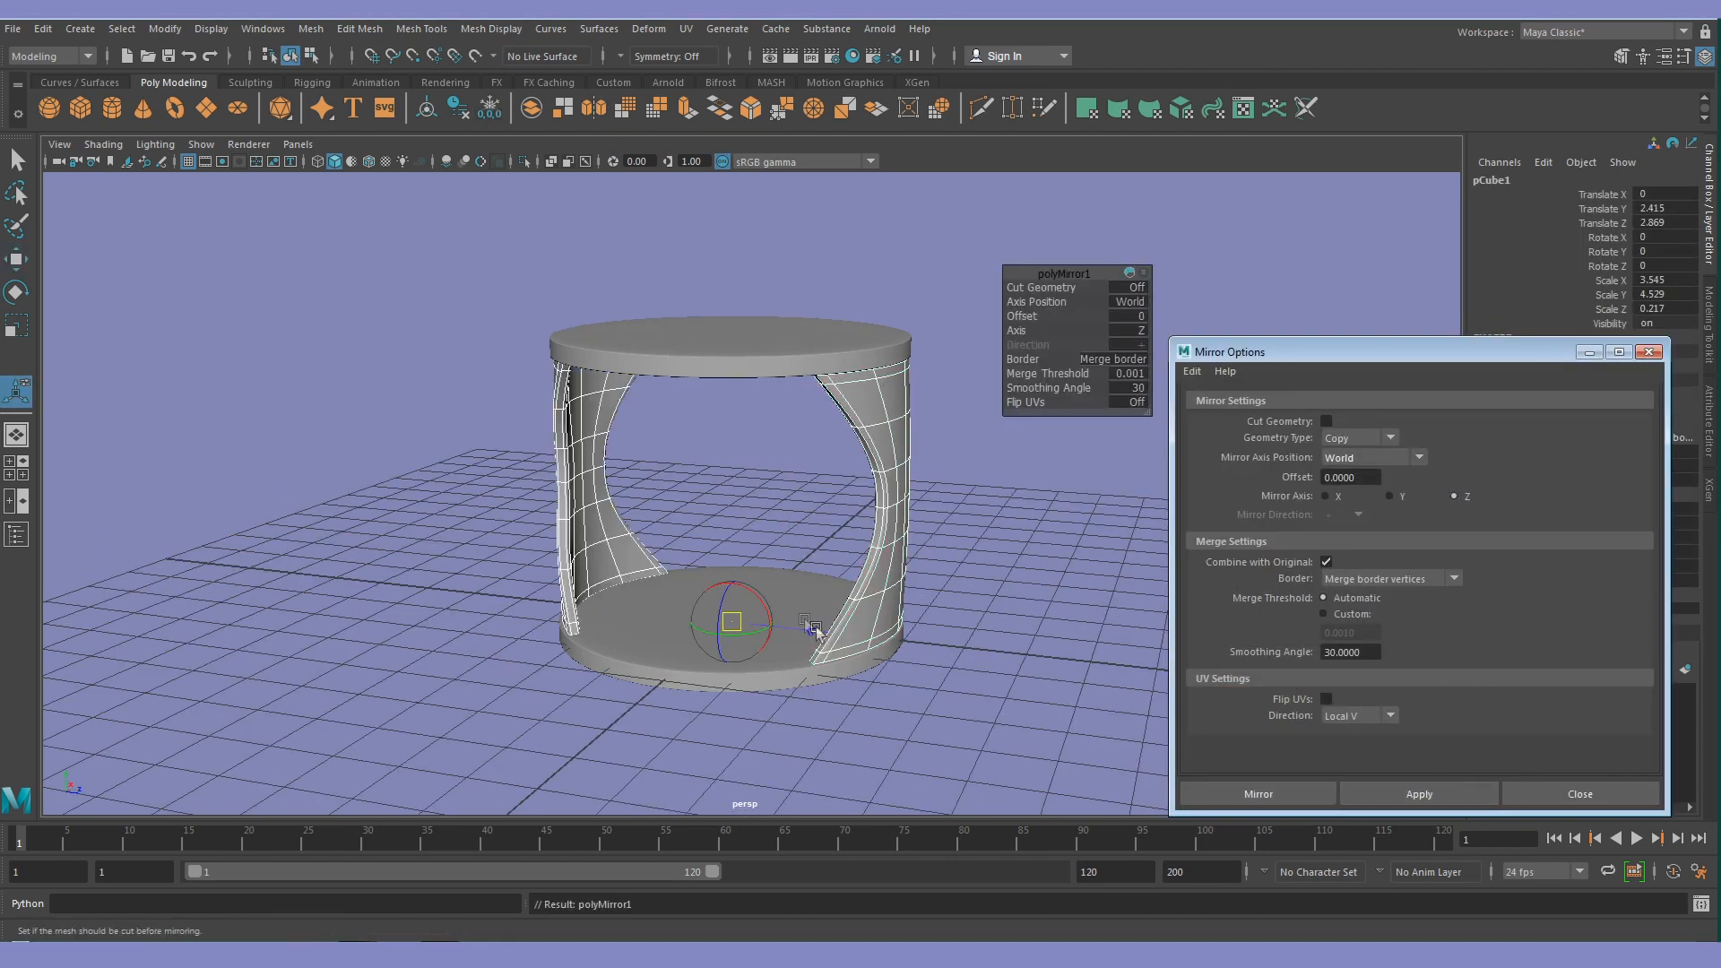
left_click_drag(776, 585, 1105, 592, "alt")
key("space")
left_click(937, 406)
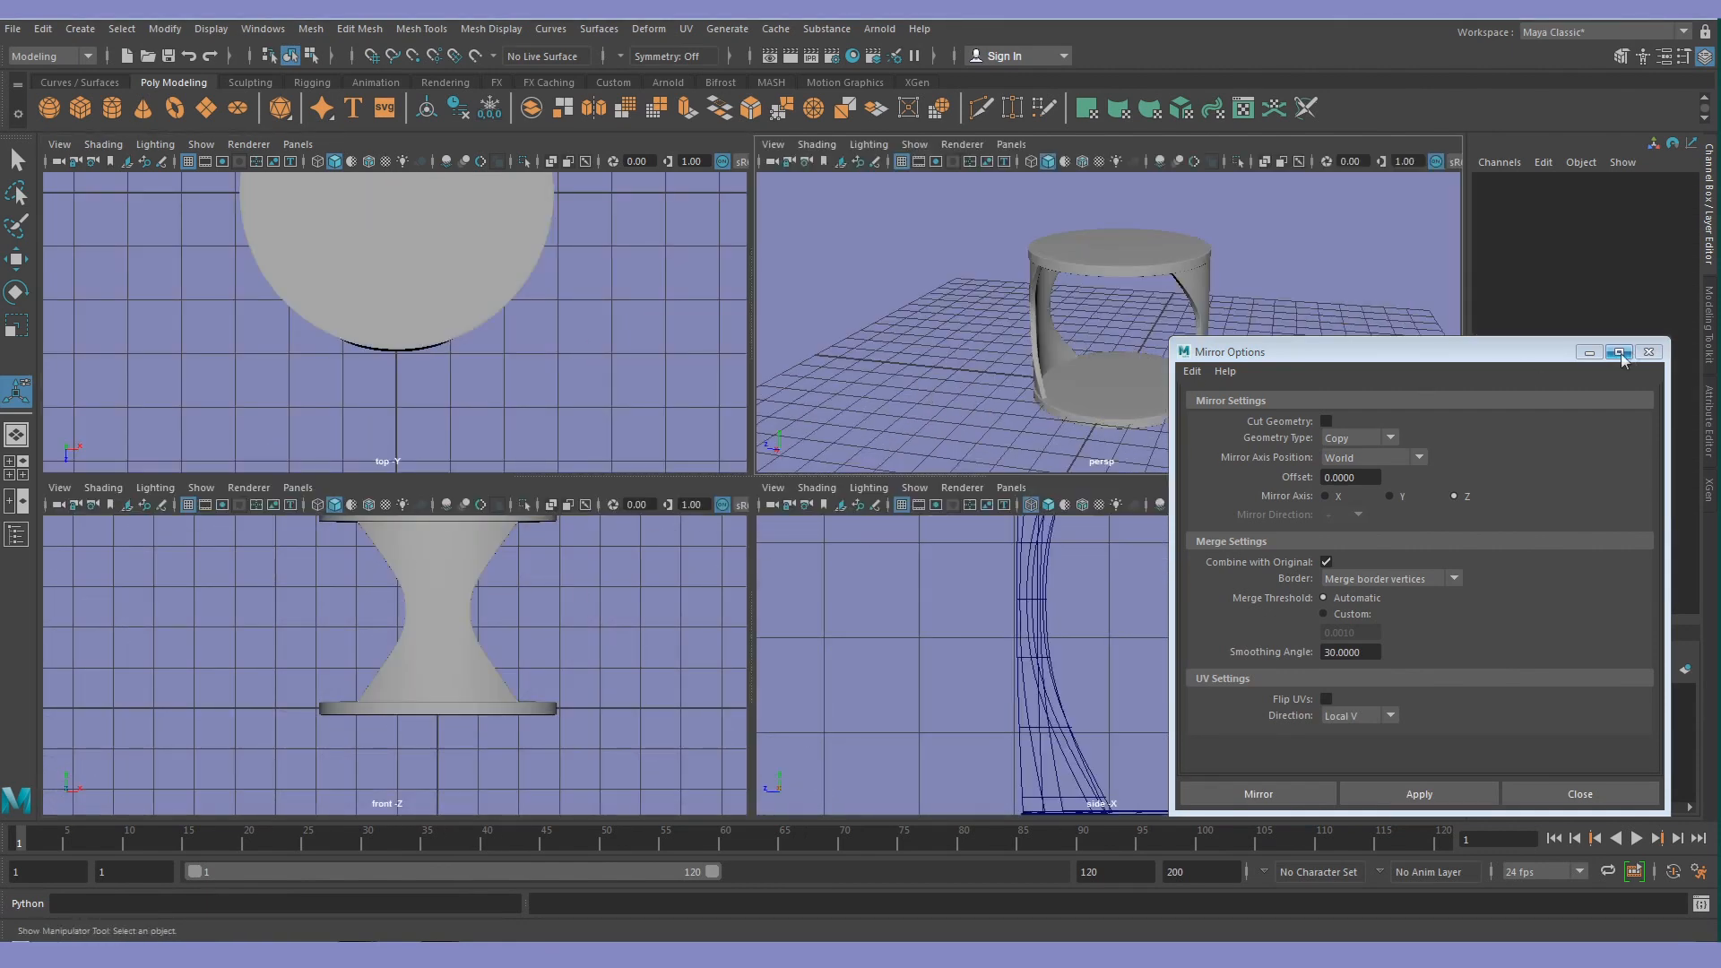
left_click(1649, 351)
Examine the complete table with both side panels and discs from several angles, with and without its wireframe highlighted
key("space")
left_click_drag(886, 536, 968, 569, "alt")
scroll(968, 568, "down", 3)
left_click_drag(1047, 258, 486, 749)
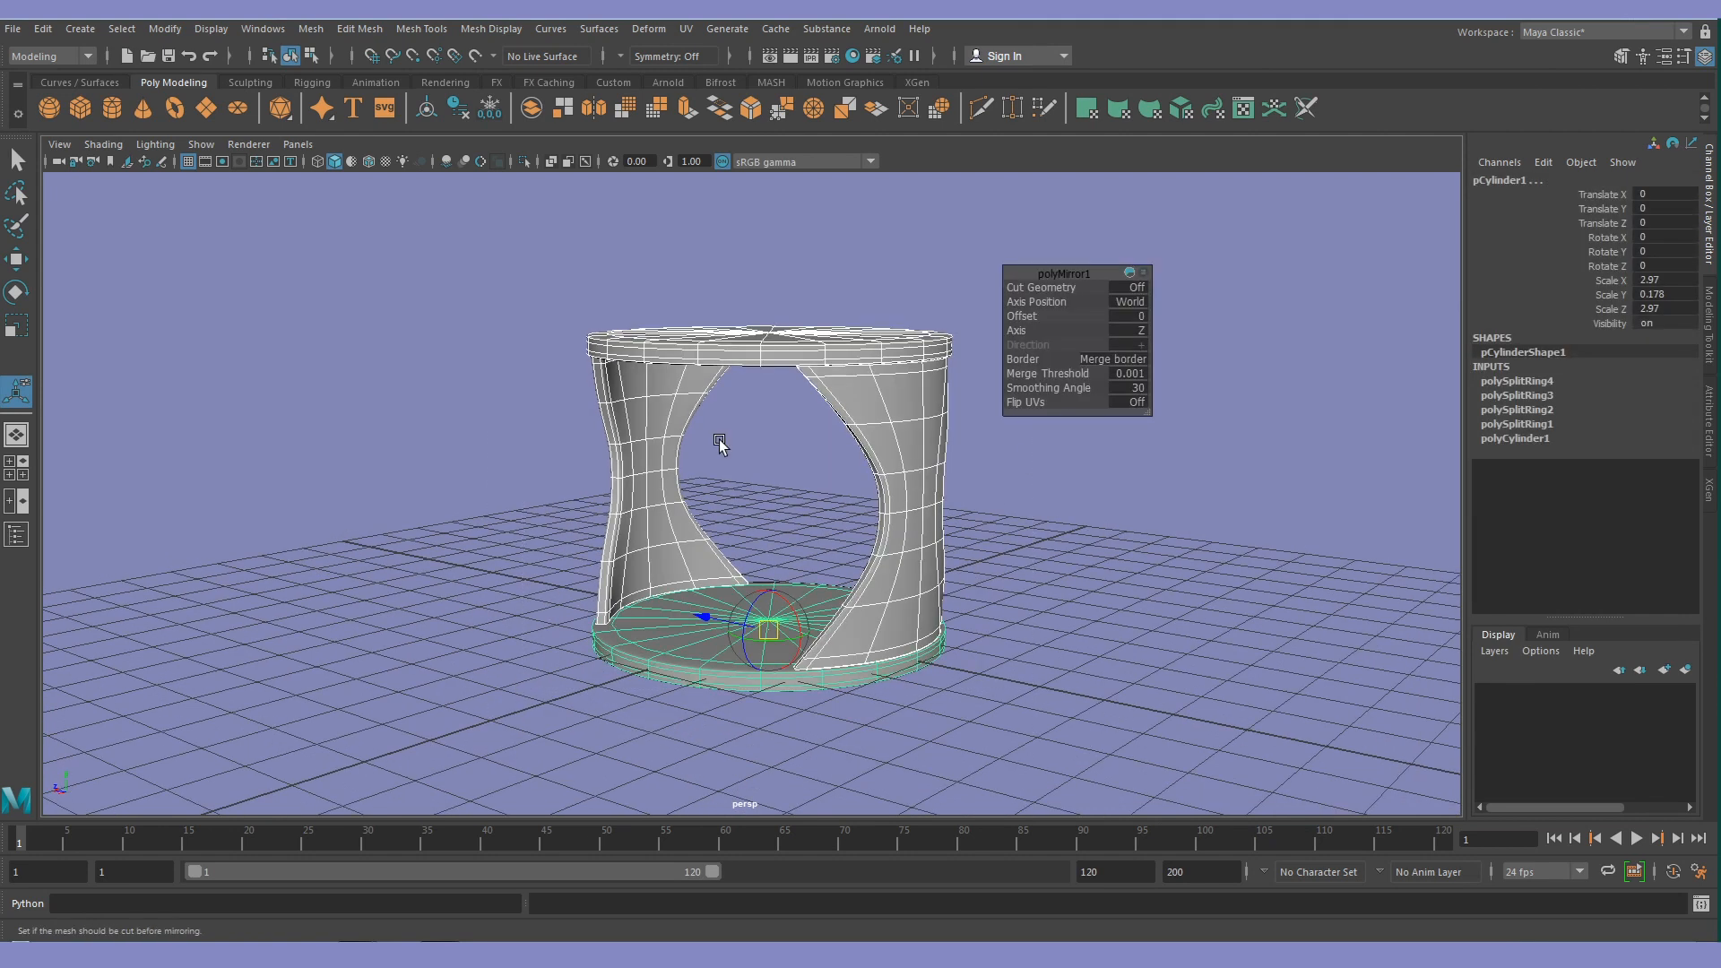
key("w")
left_click(1060, 543)
left_click_drag(1061, 542, 869, 584, "alt")
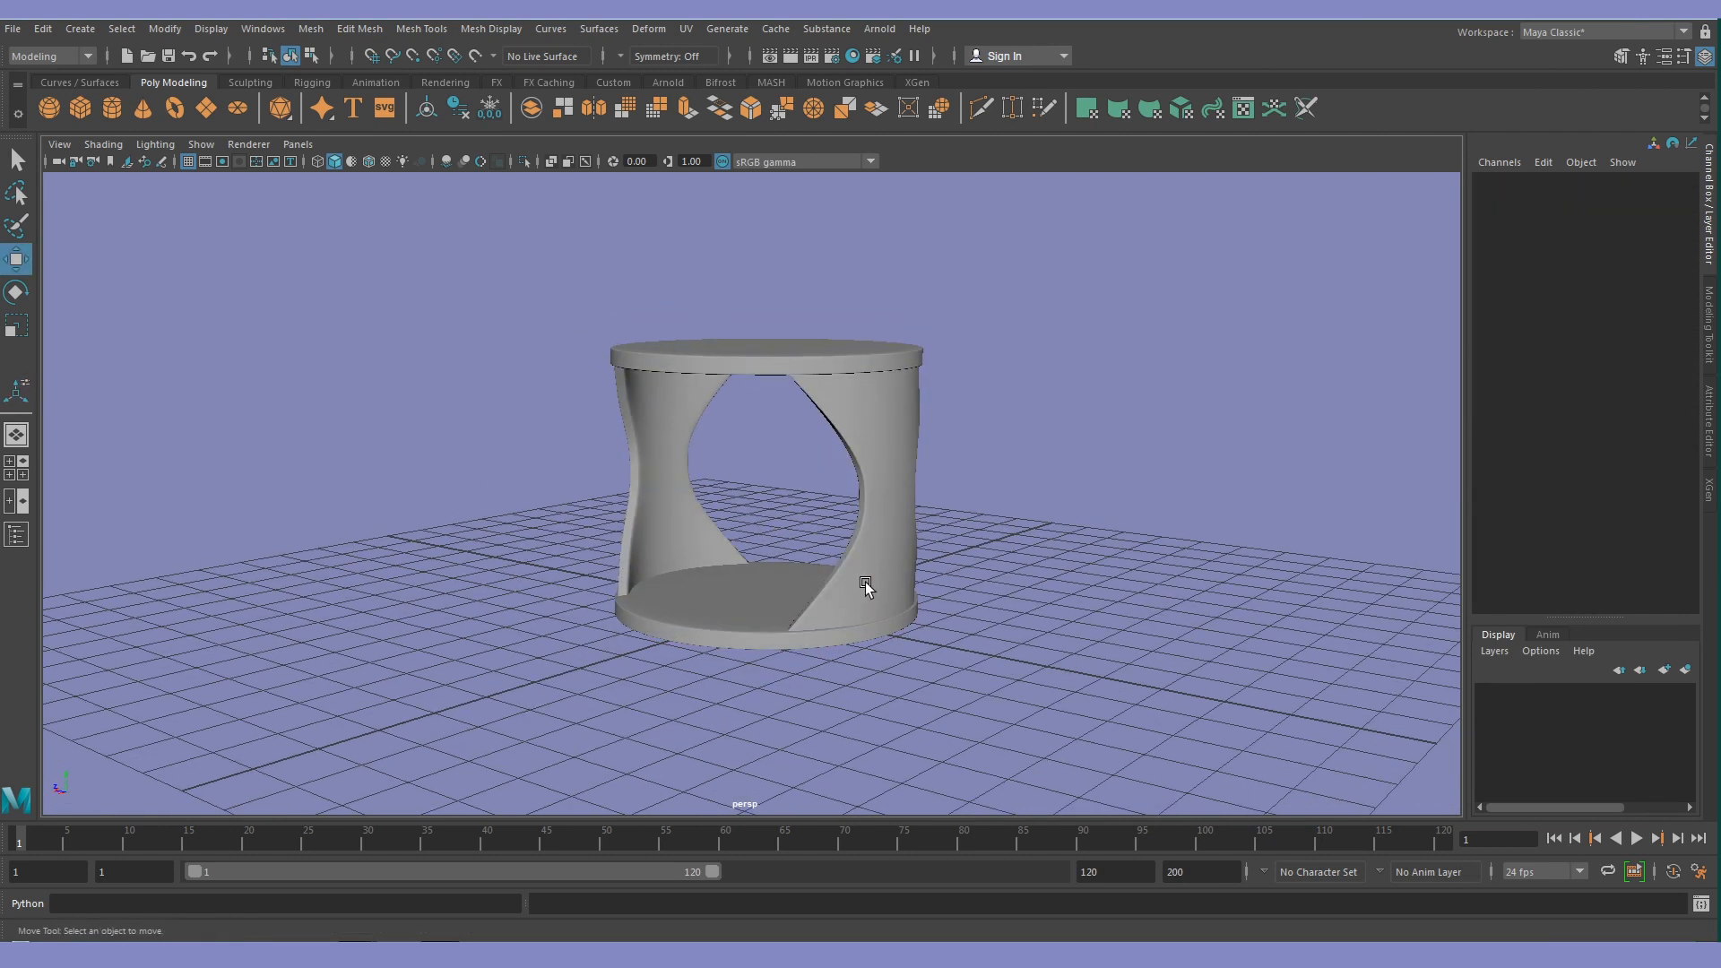
left_click_drag(768, 530, 758, 495, "alt")
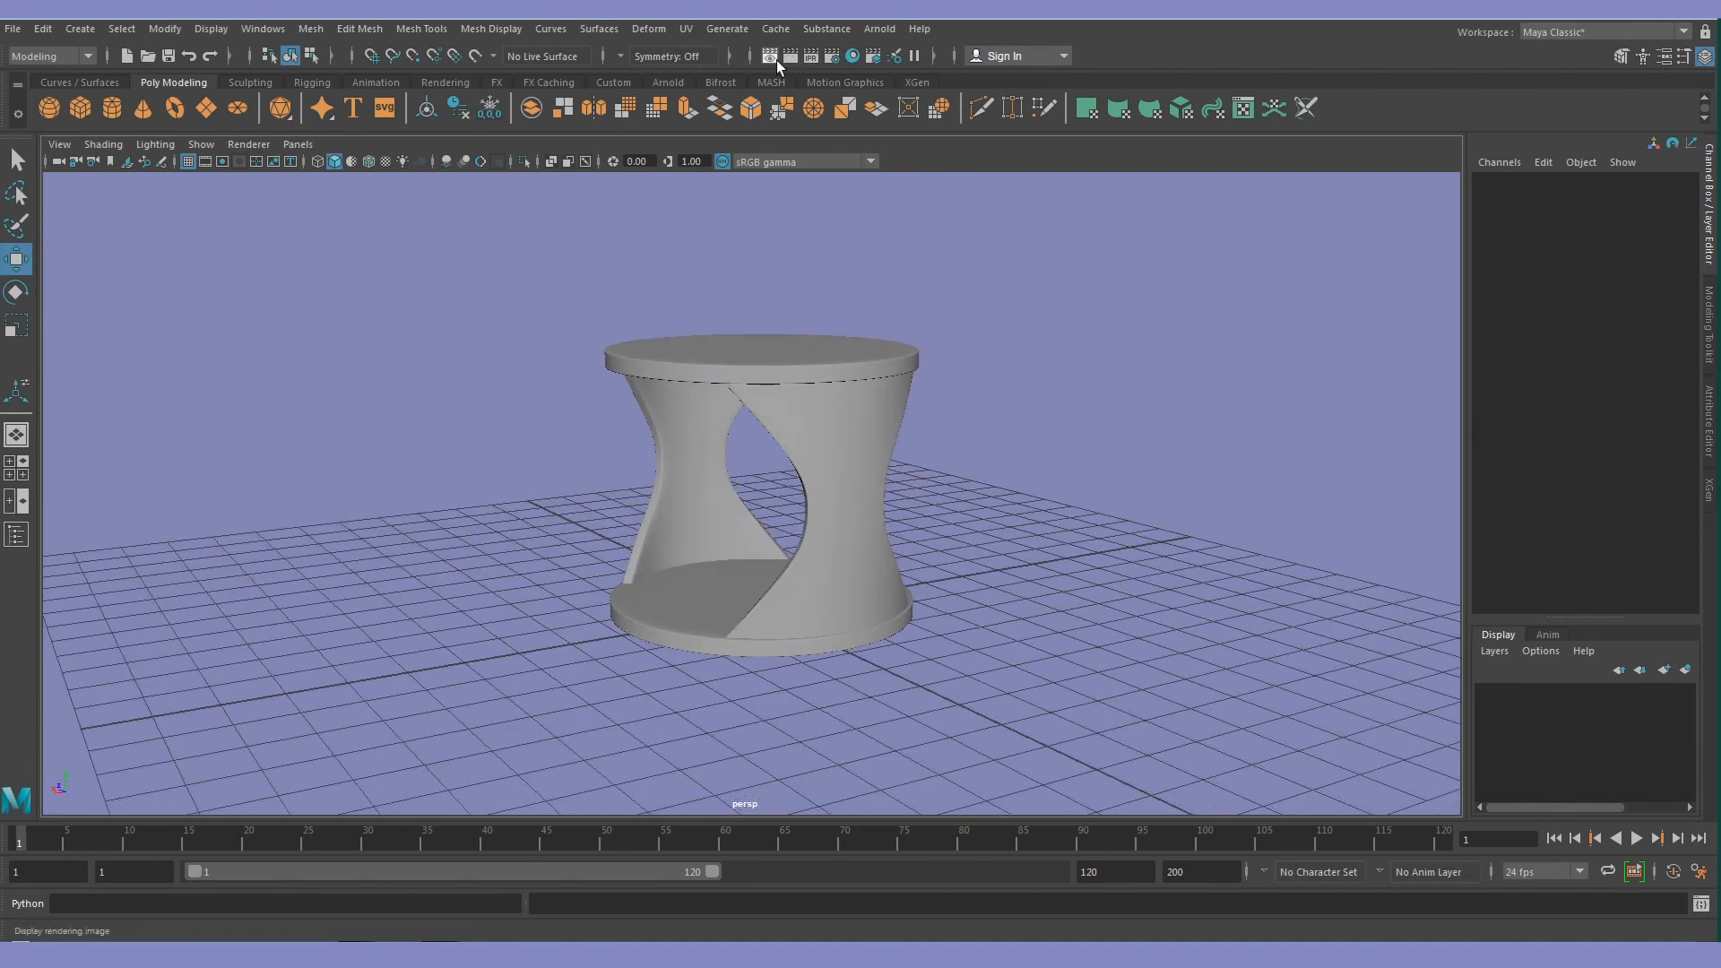
Create an Arnold aiStandardSurface material in the Hypershade and rename it table
left_click(856, 55)
left_click_drag(799, 206, 1020, 226)
left_click(319, 710)
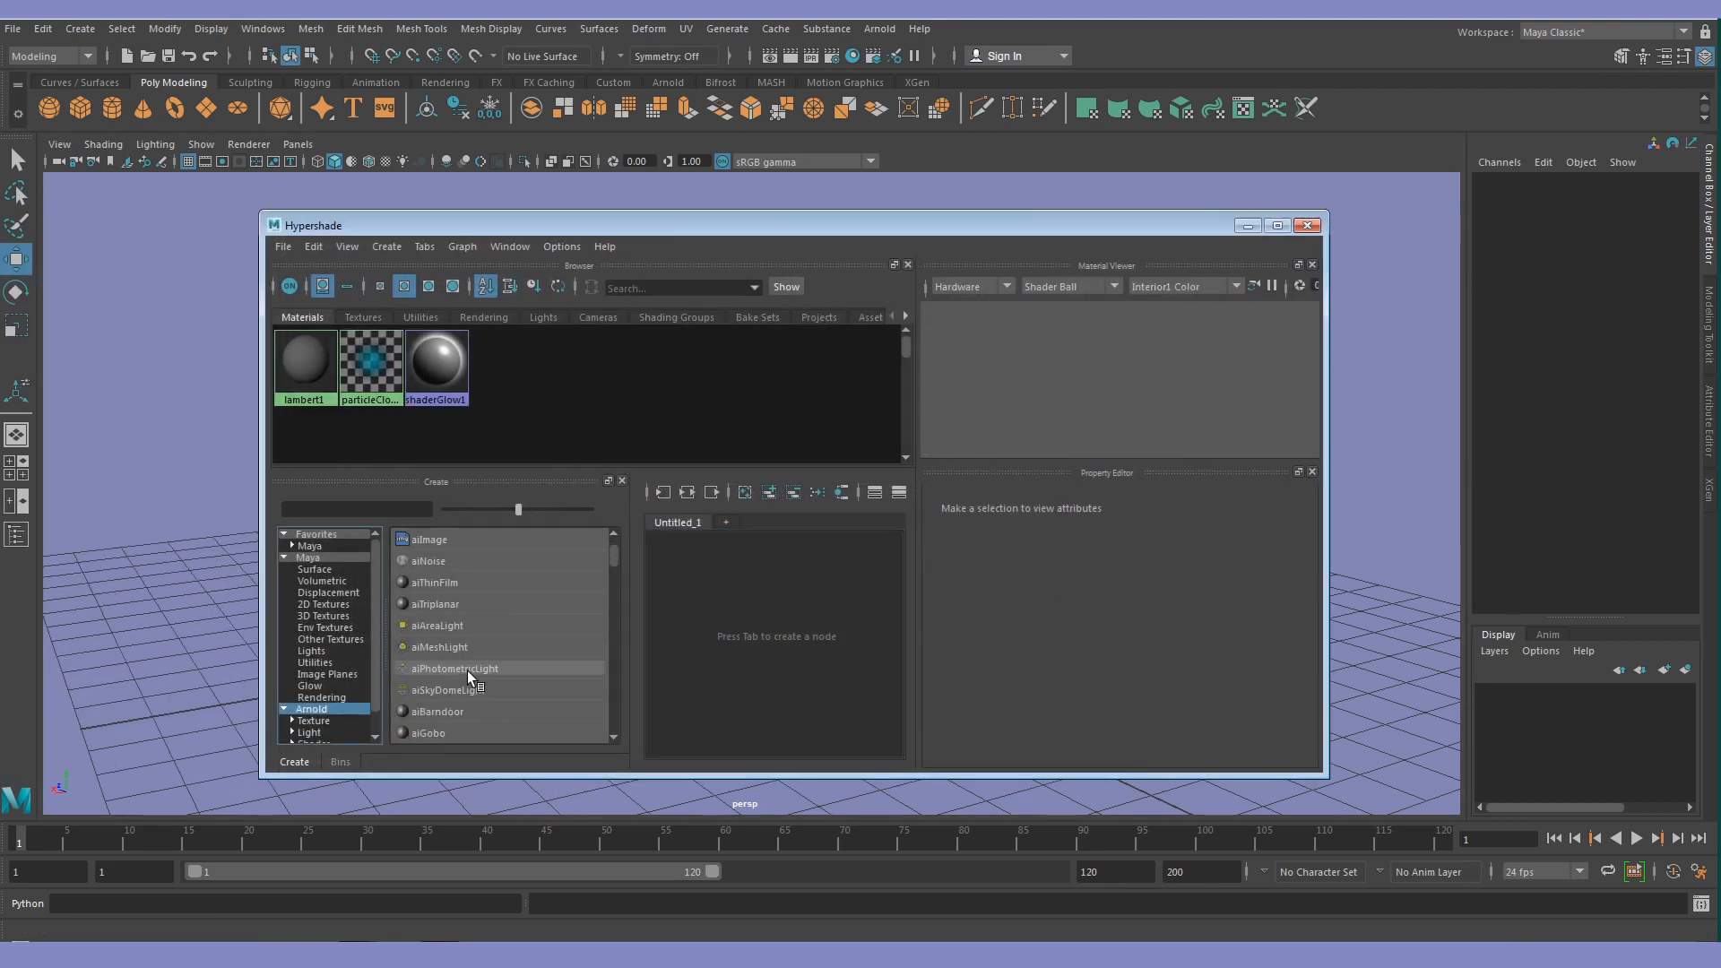
scroll(467, 671, "down", 3)
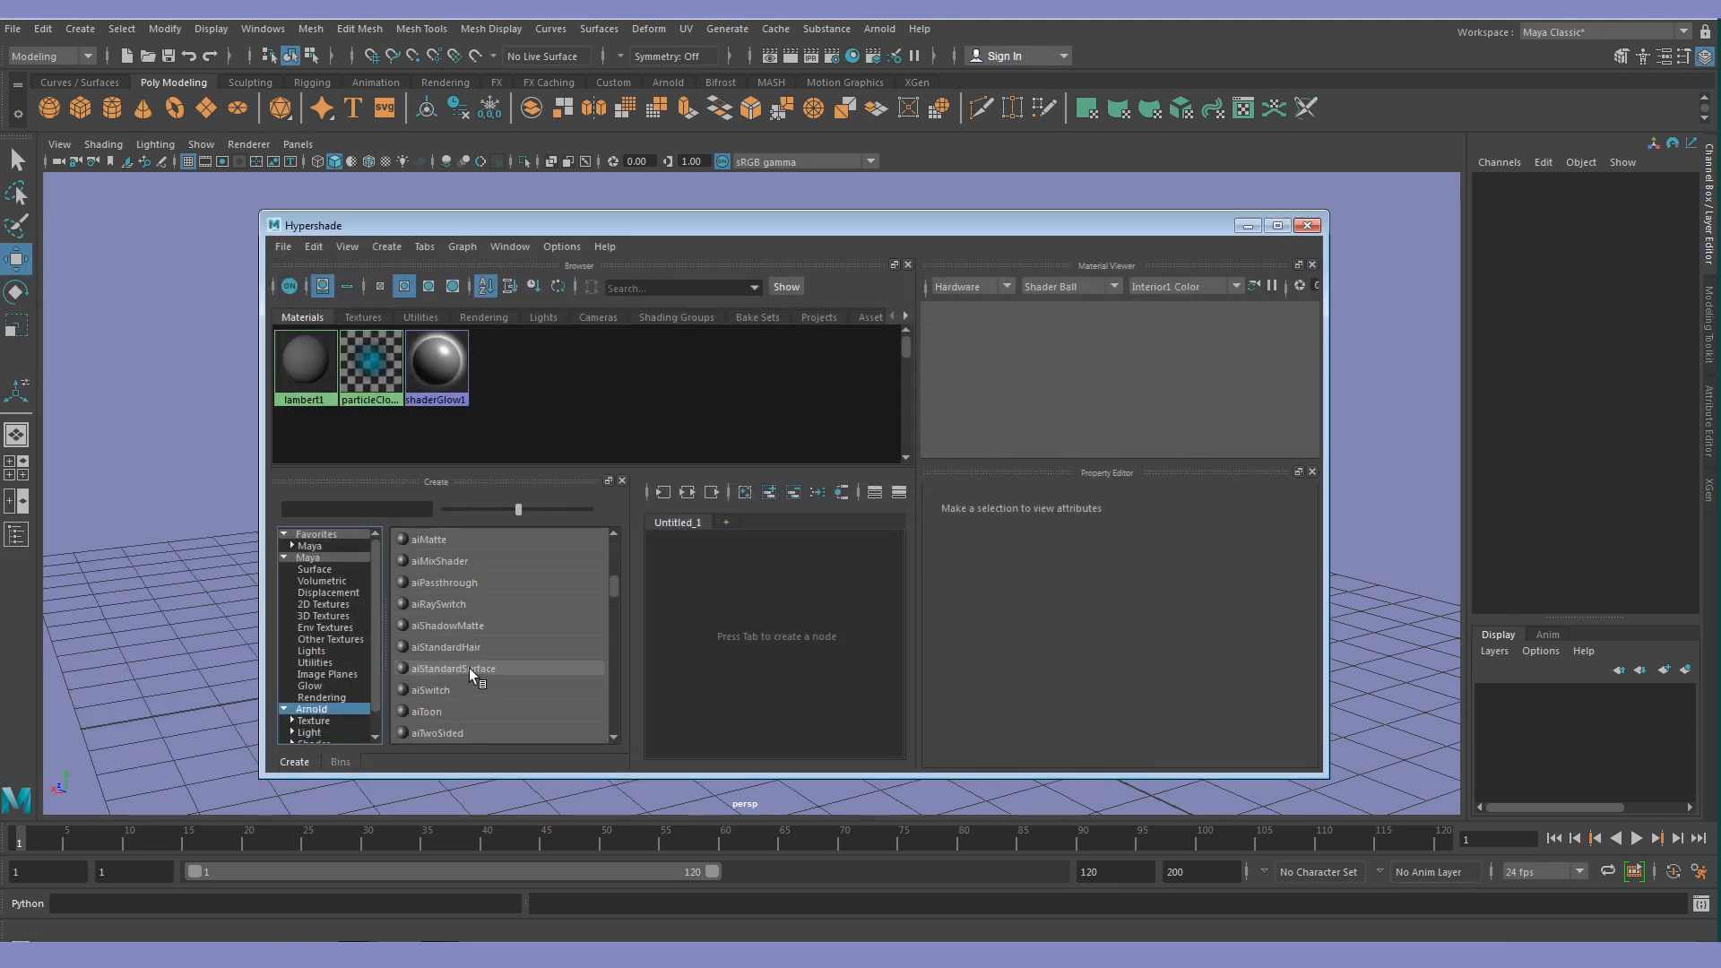
left_click(470, 669)
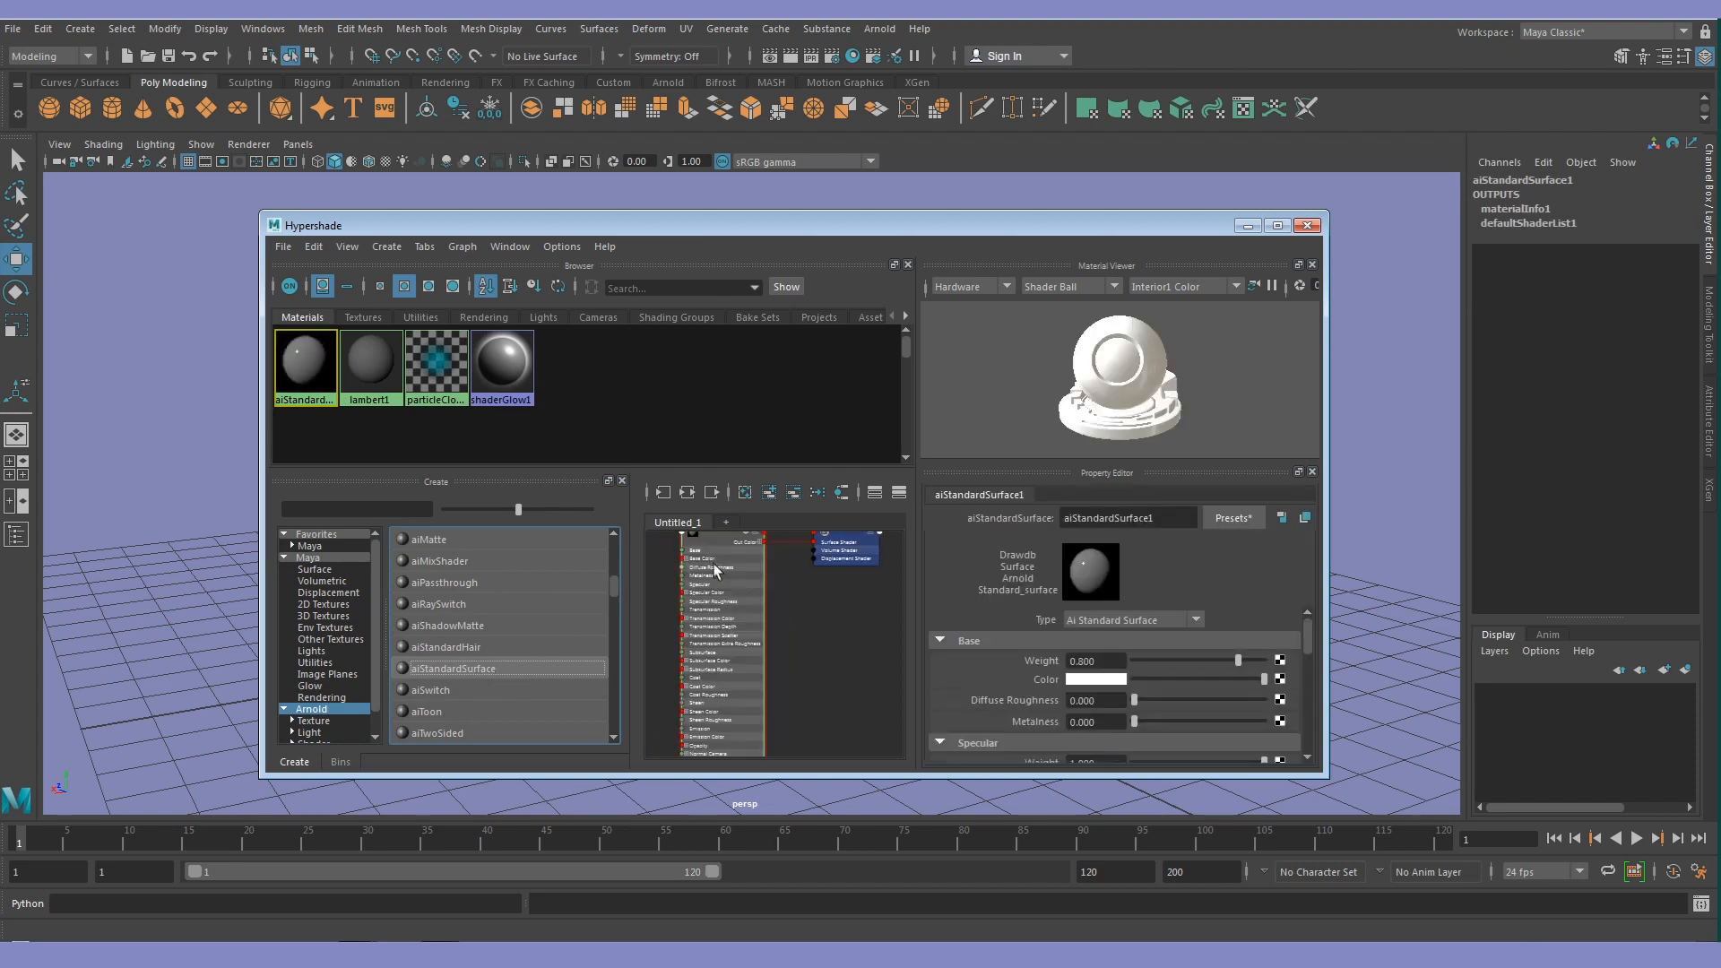
left_click_drag(1172, 519, 943, 516)
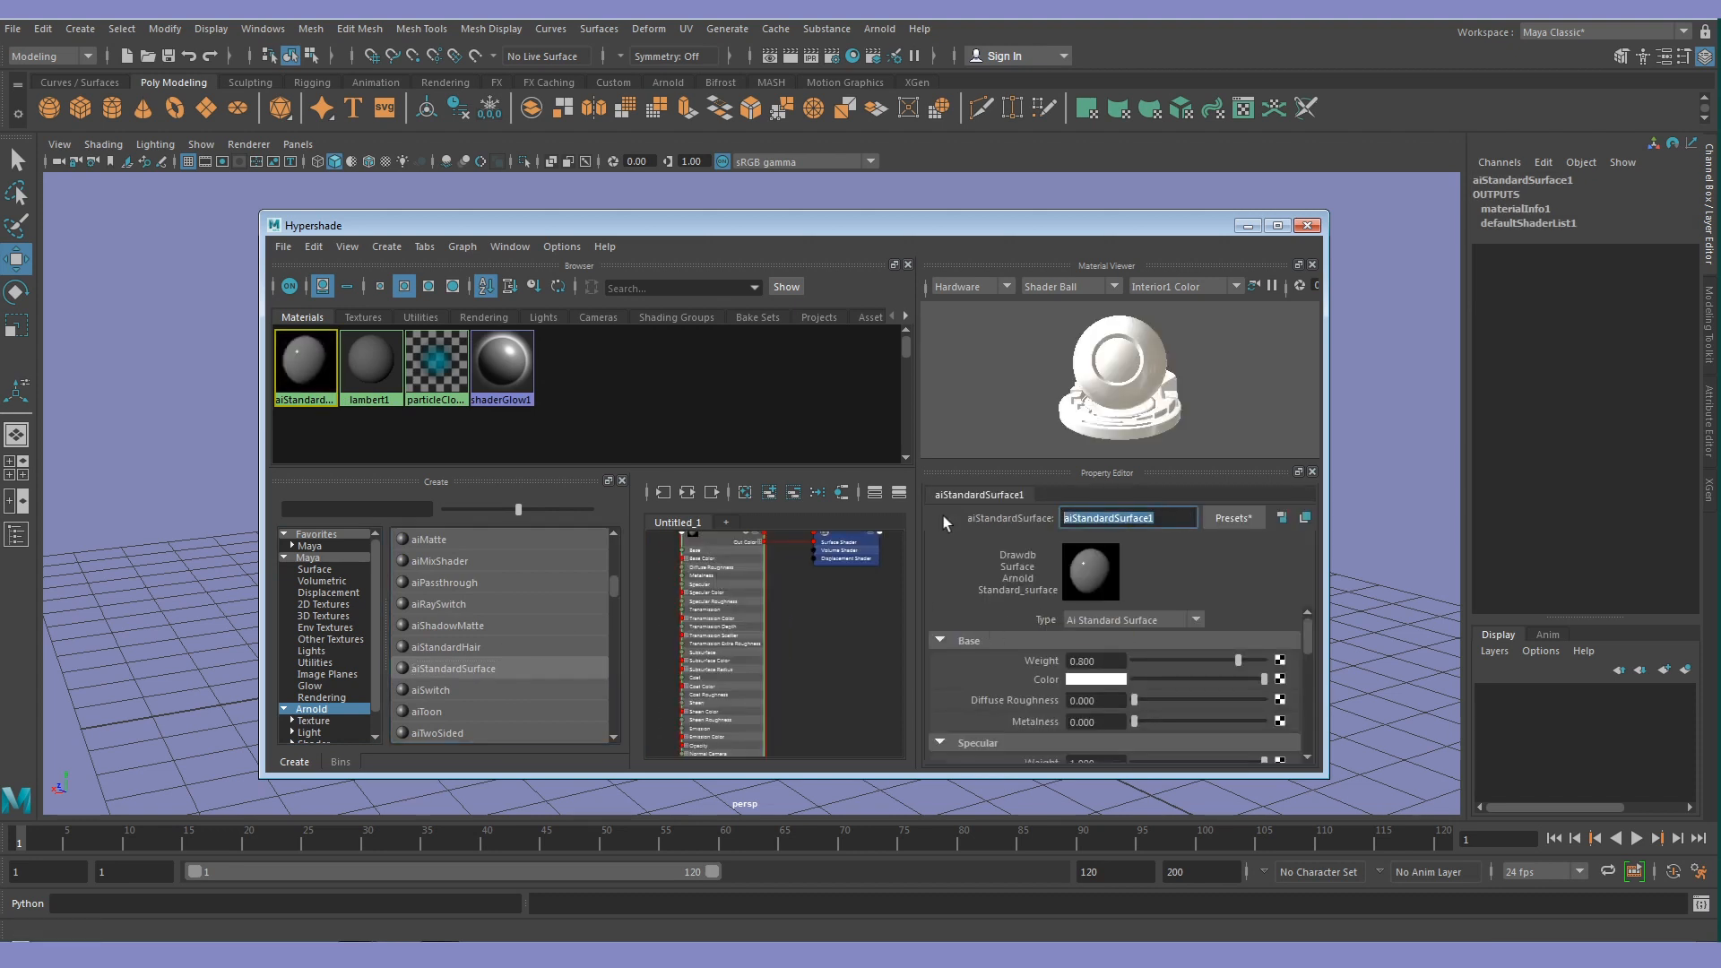
type("table")
key("Return")
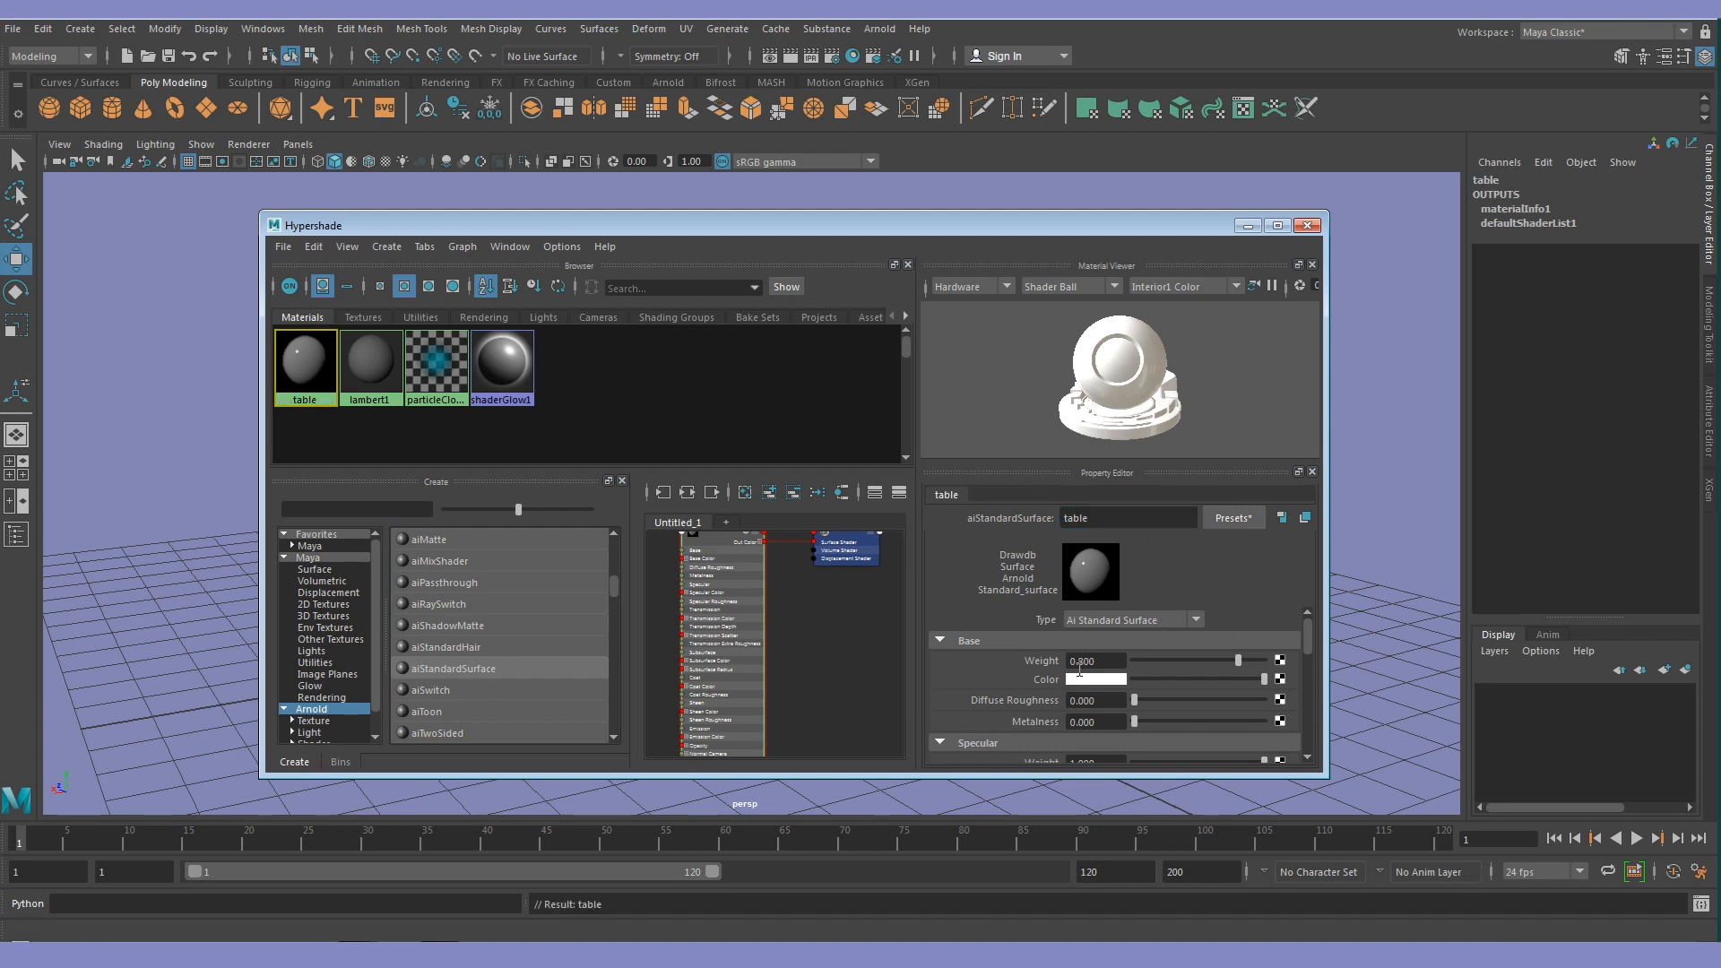
Connect a file texture to the table material's base color and load the dark wood.jpg image into it
scroll(1085, 665, "down", 2)
left_click(1280, 628)
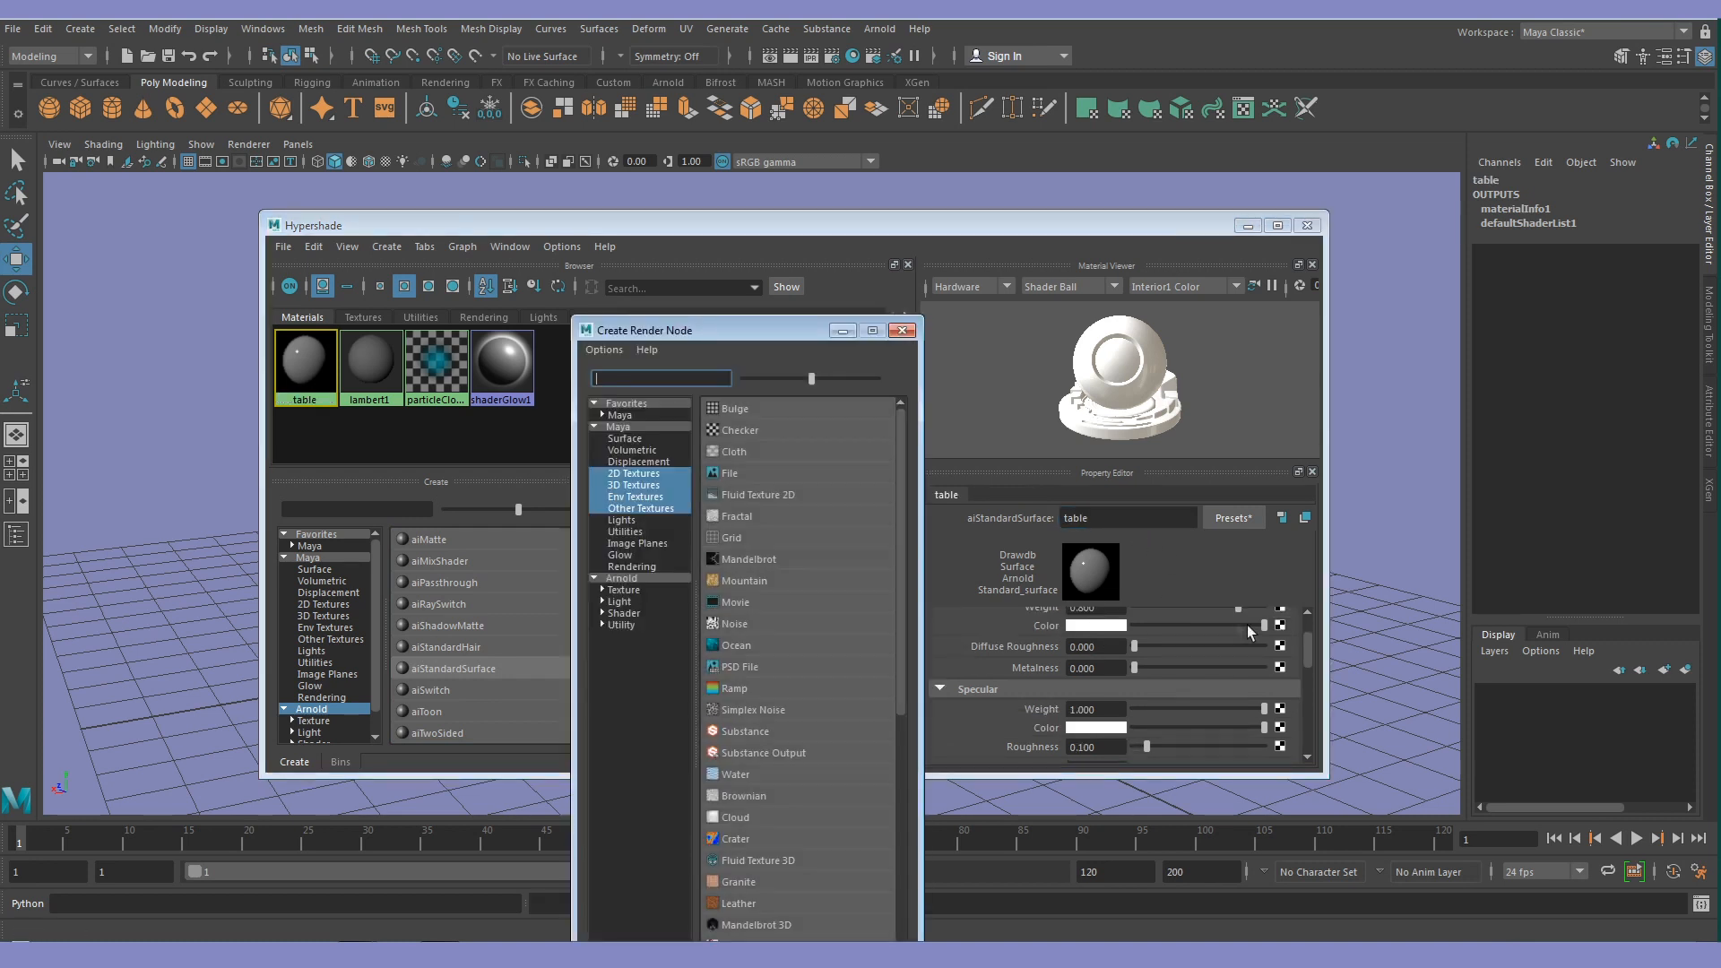
left_click(717, 475)
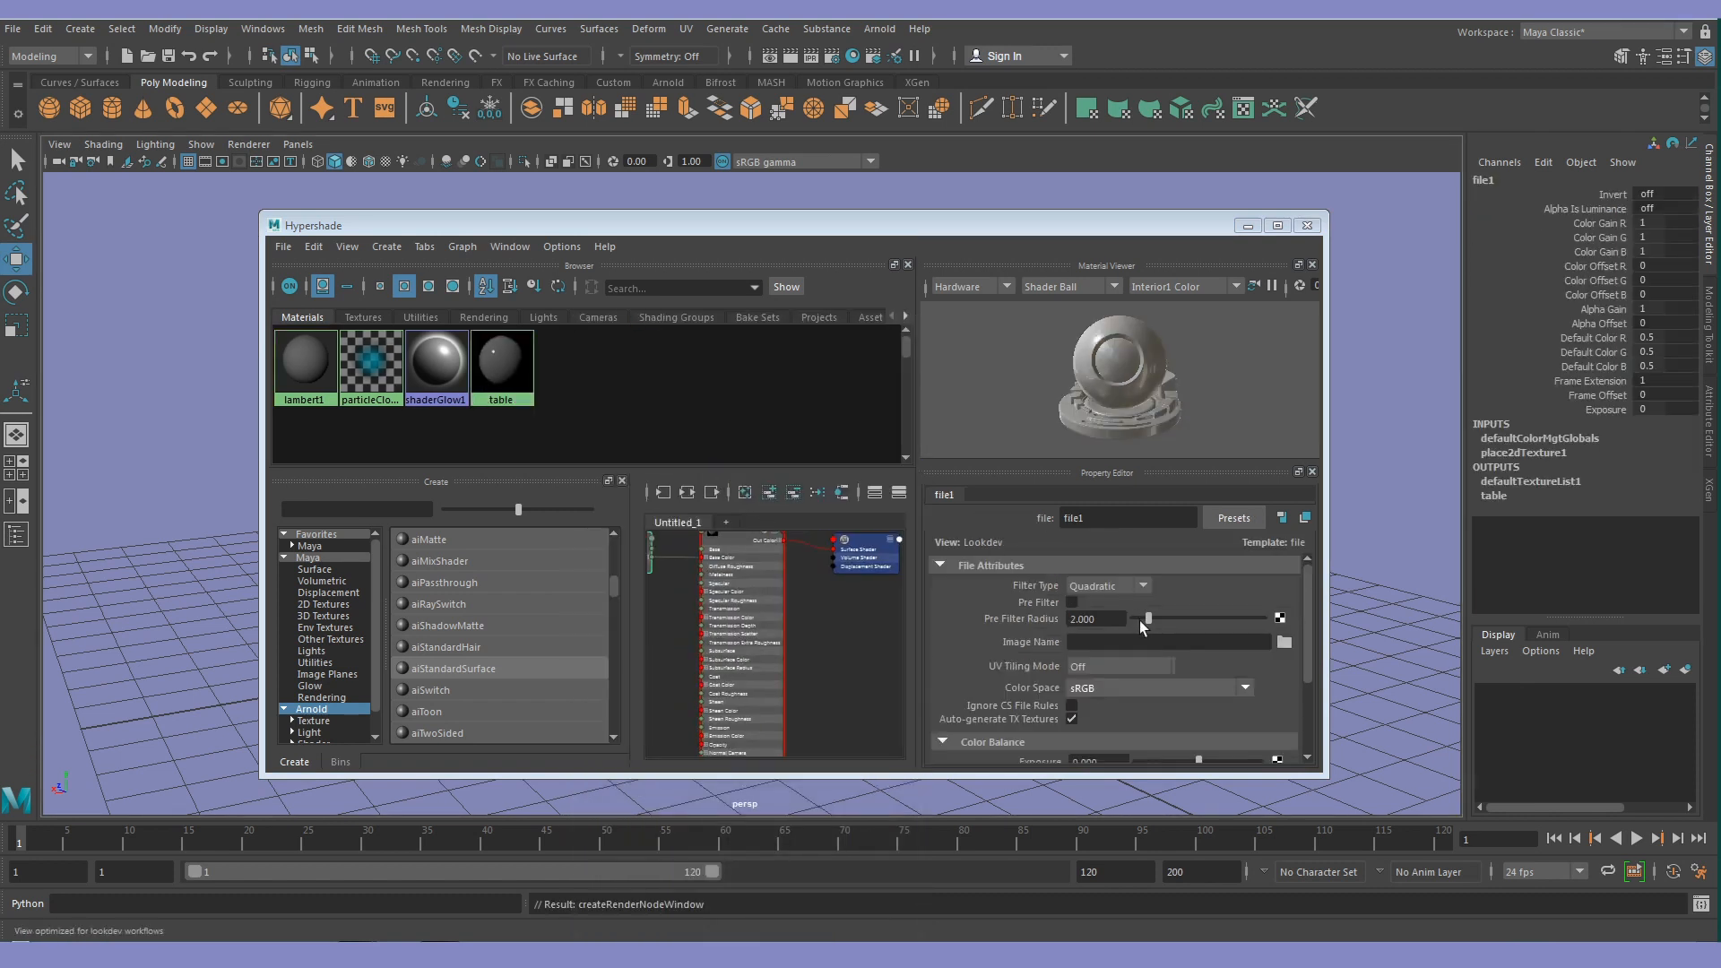
left_click(1284, 642)
left_click(364, 418)
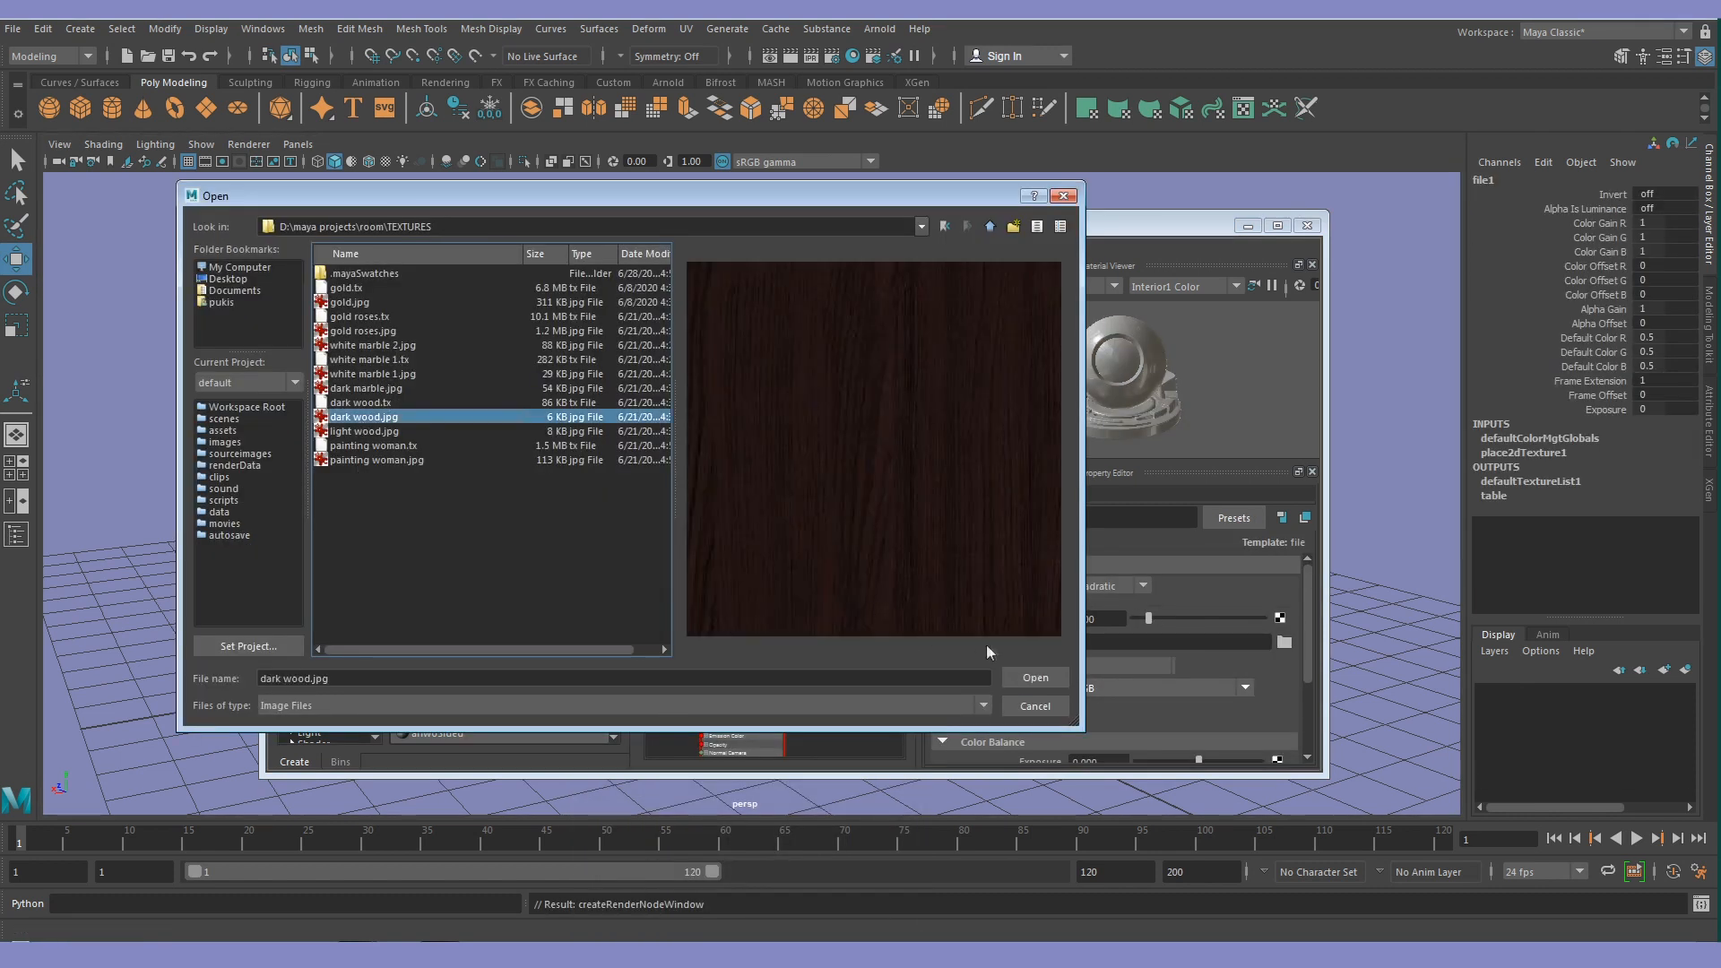
left_click(1035, 678)
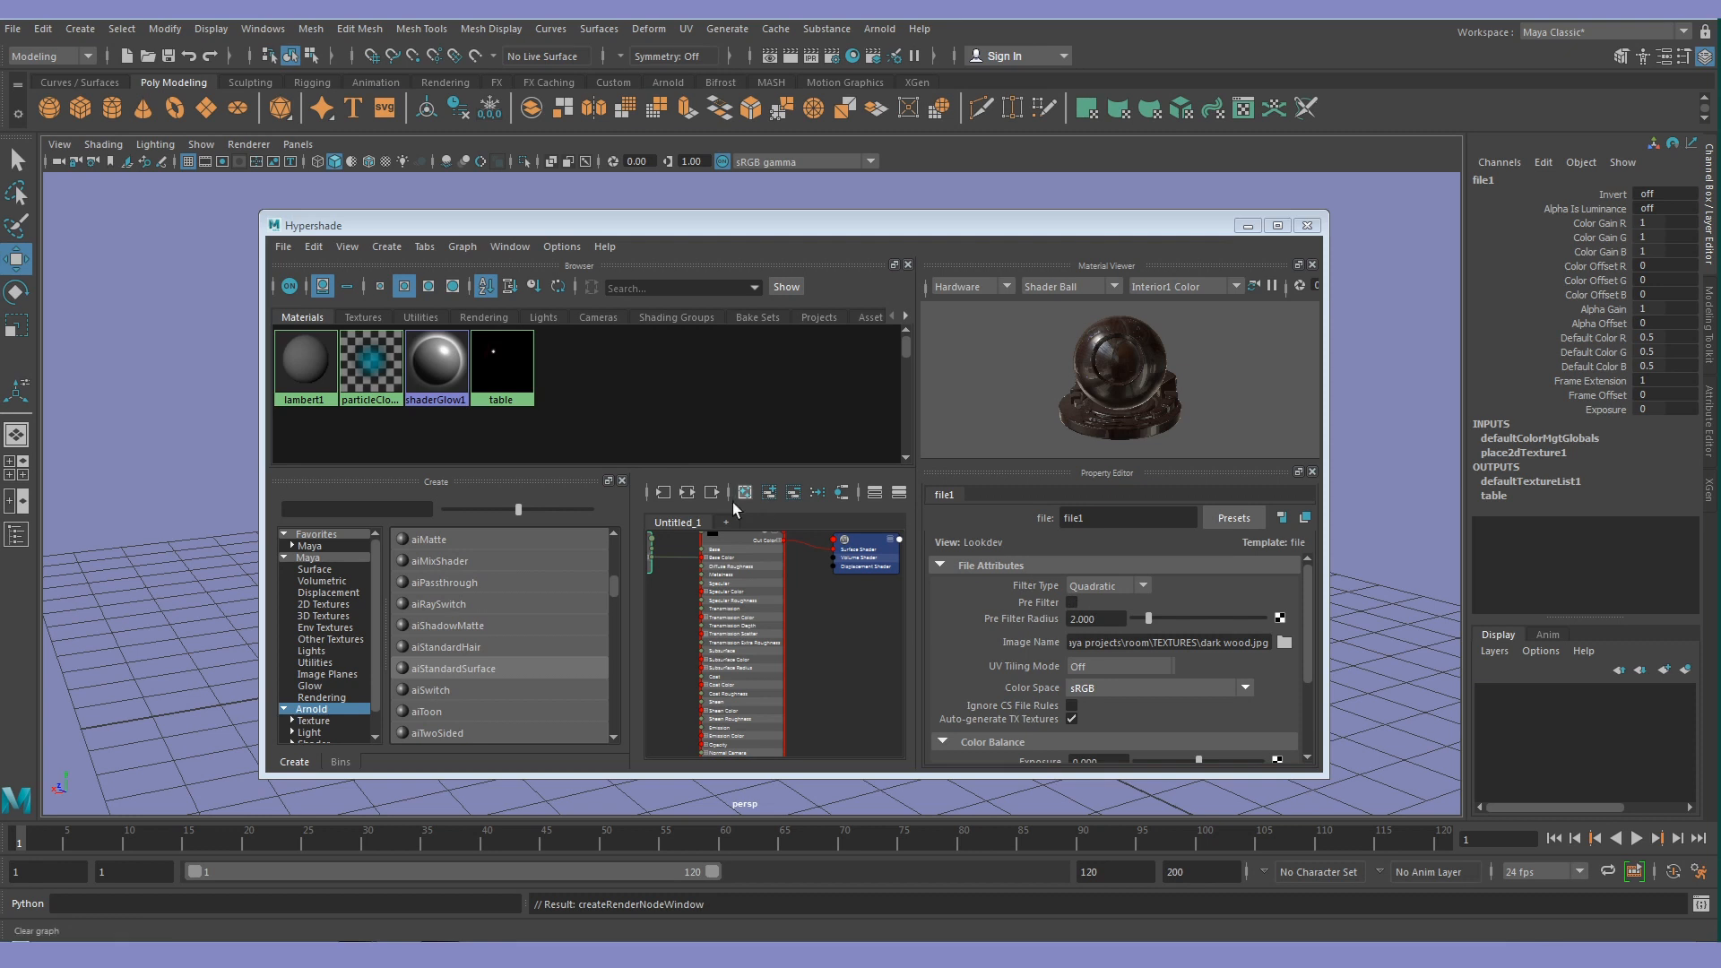
Assign the table material to the discs and side panels, keeping the Hypershade clear of the model
left_click_drag(602, 225, 1183, 249)
left_click(717, 413)
middle_click_drag(1076, 381, 469, 396)
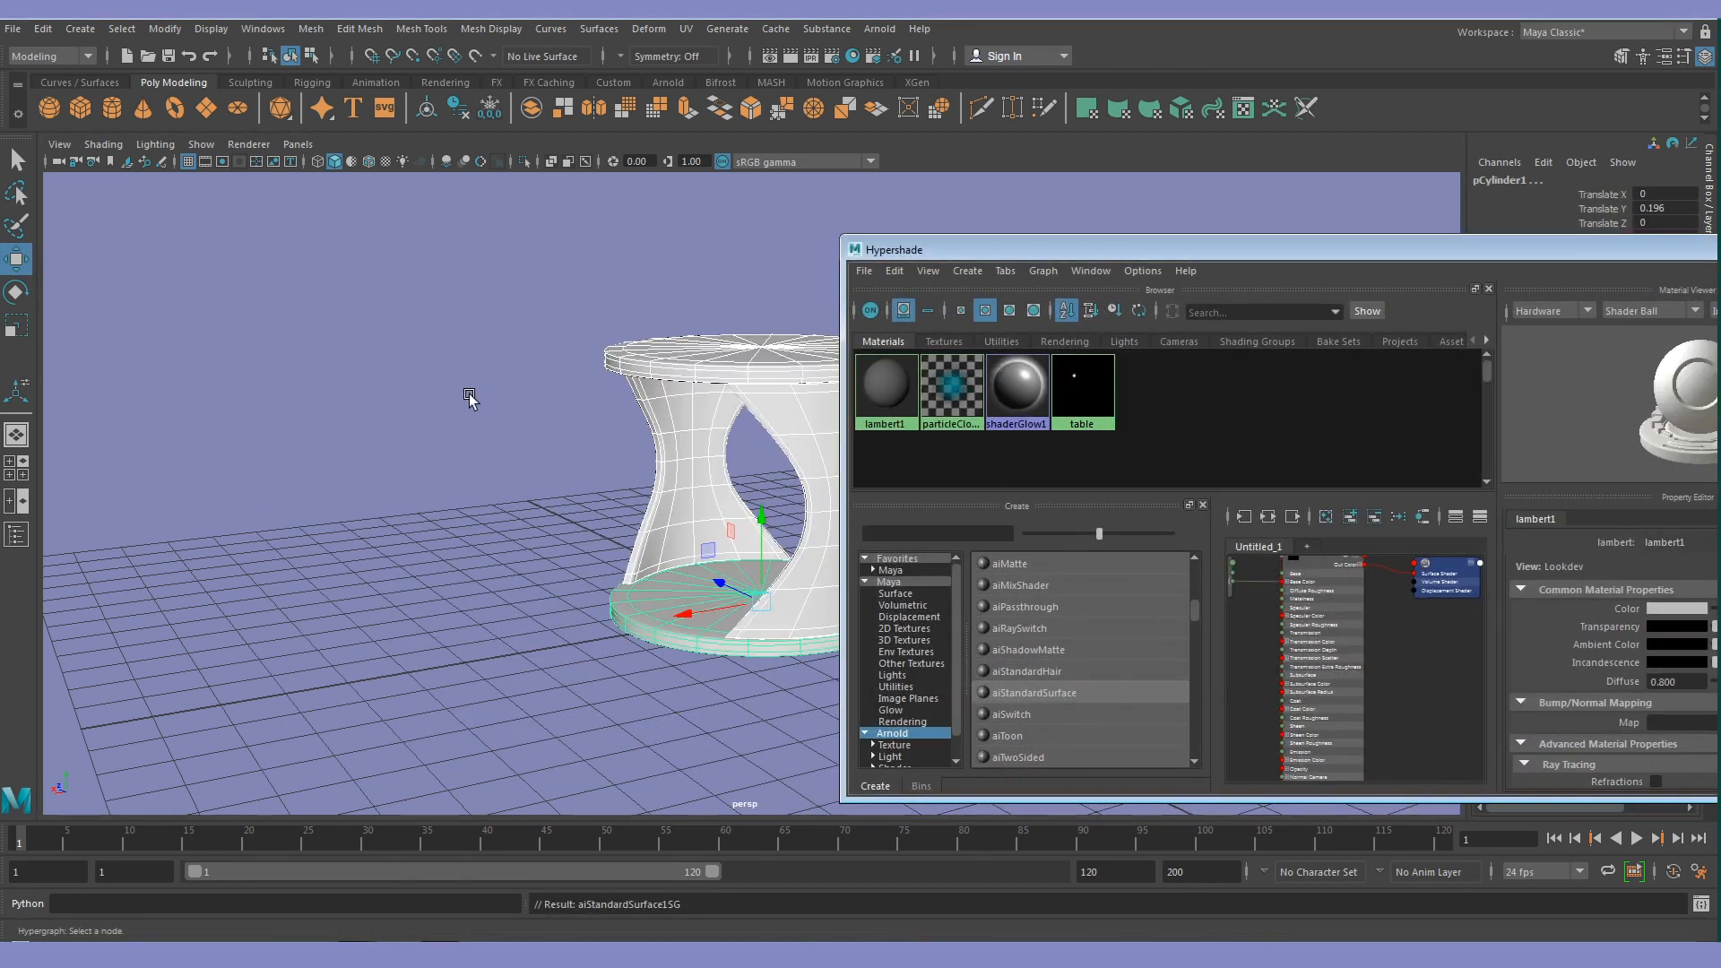
left_click(511, 445)
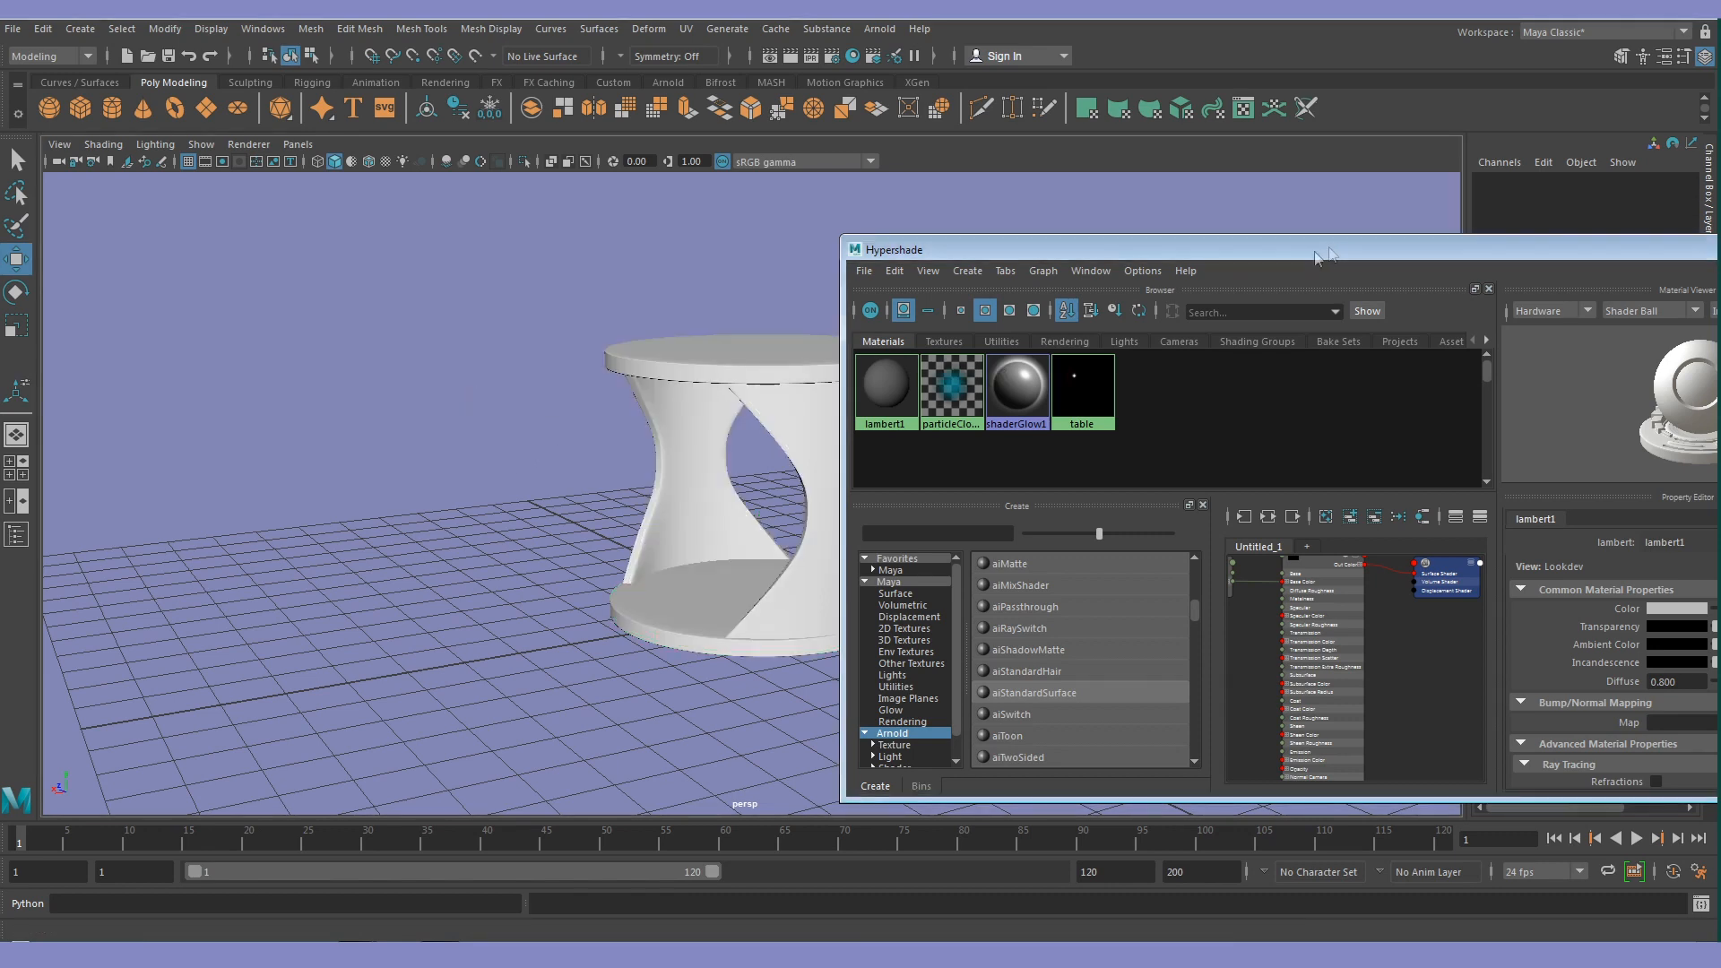
left_click_drag(1324, 248, 1204, 516)
left_click(875, 298)
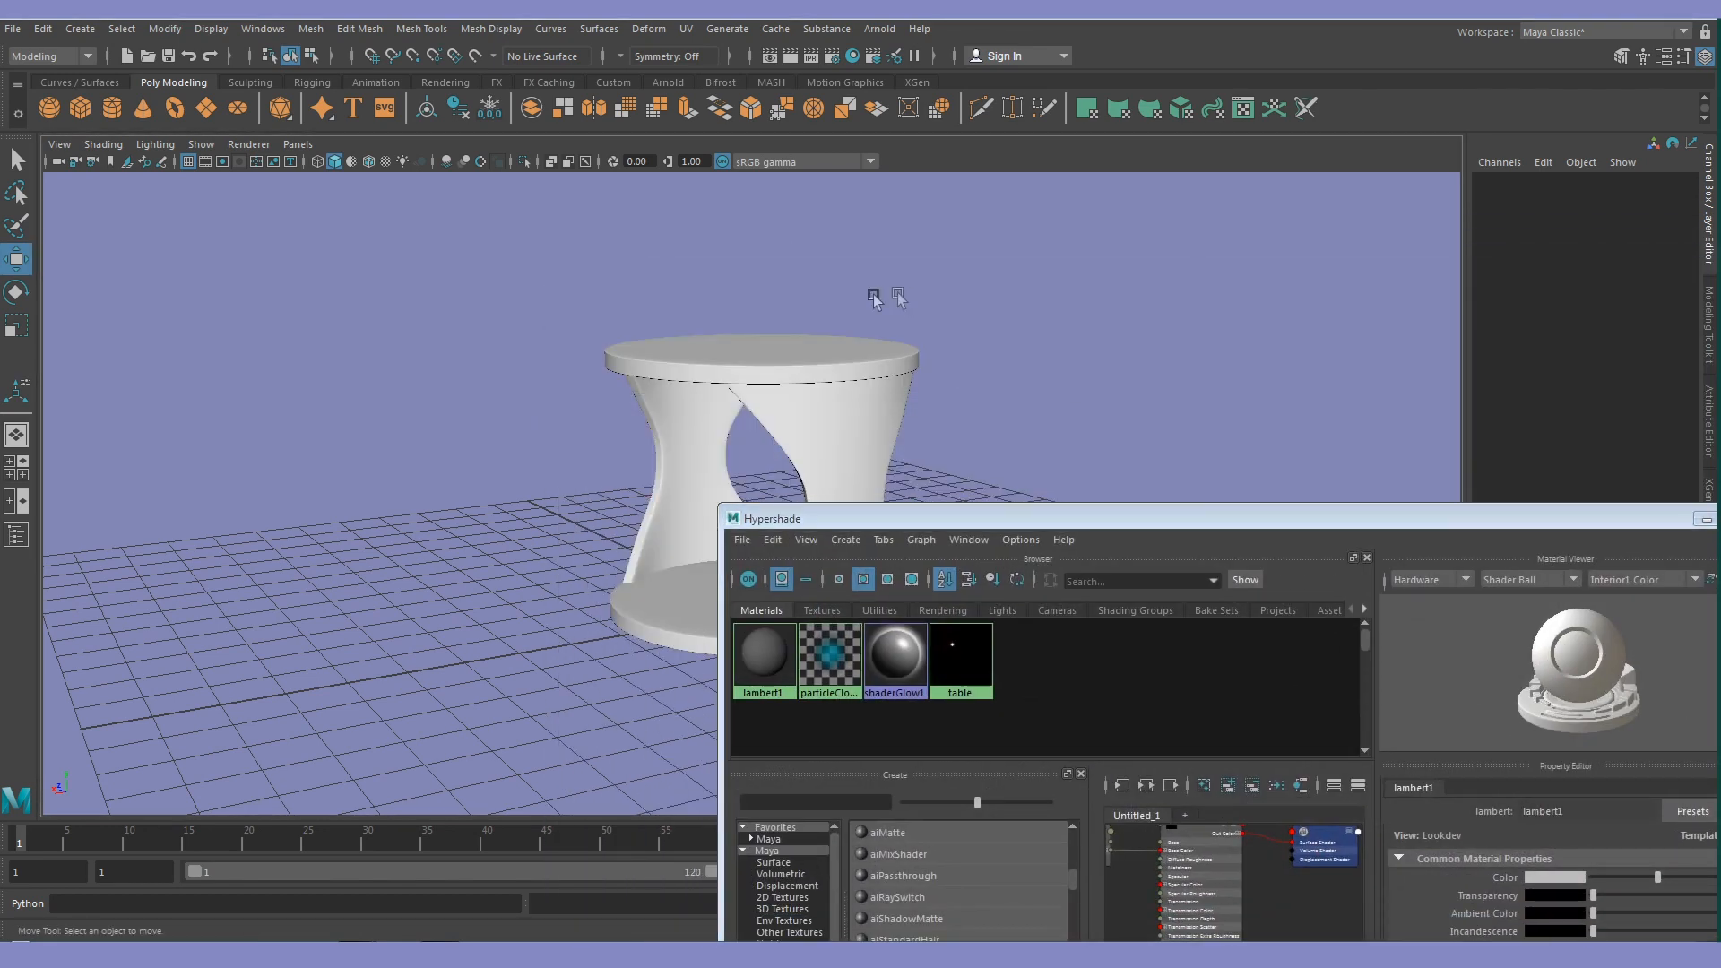
Turn on textured display in the viewport and select the side panels to check their wood texture
left_click(386, 162)
left_click_drag(511, 419, 475, 466, "alt")
left_click(718, 438)
middle_click_drag(842, 413, 727, 414, "alt")
Lower the table material's specular weight to about 0.175 and set its specular roughness to 0.343
left_click_drag(1338, 520, 1220, 212)
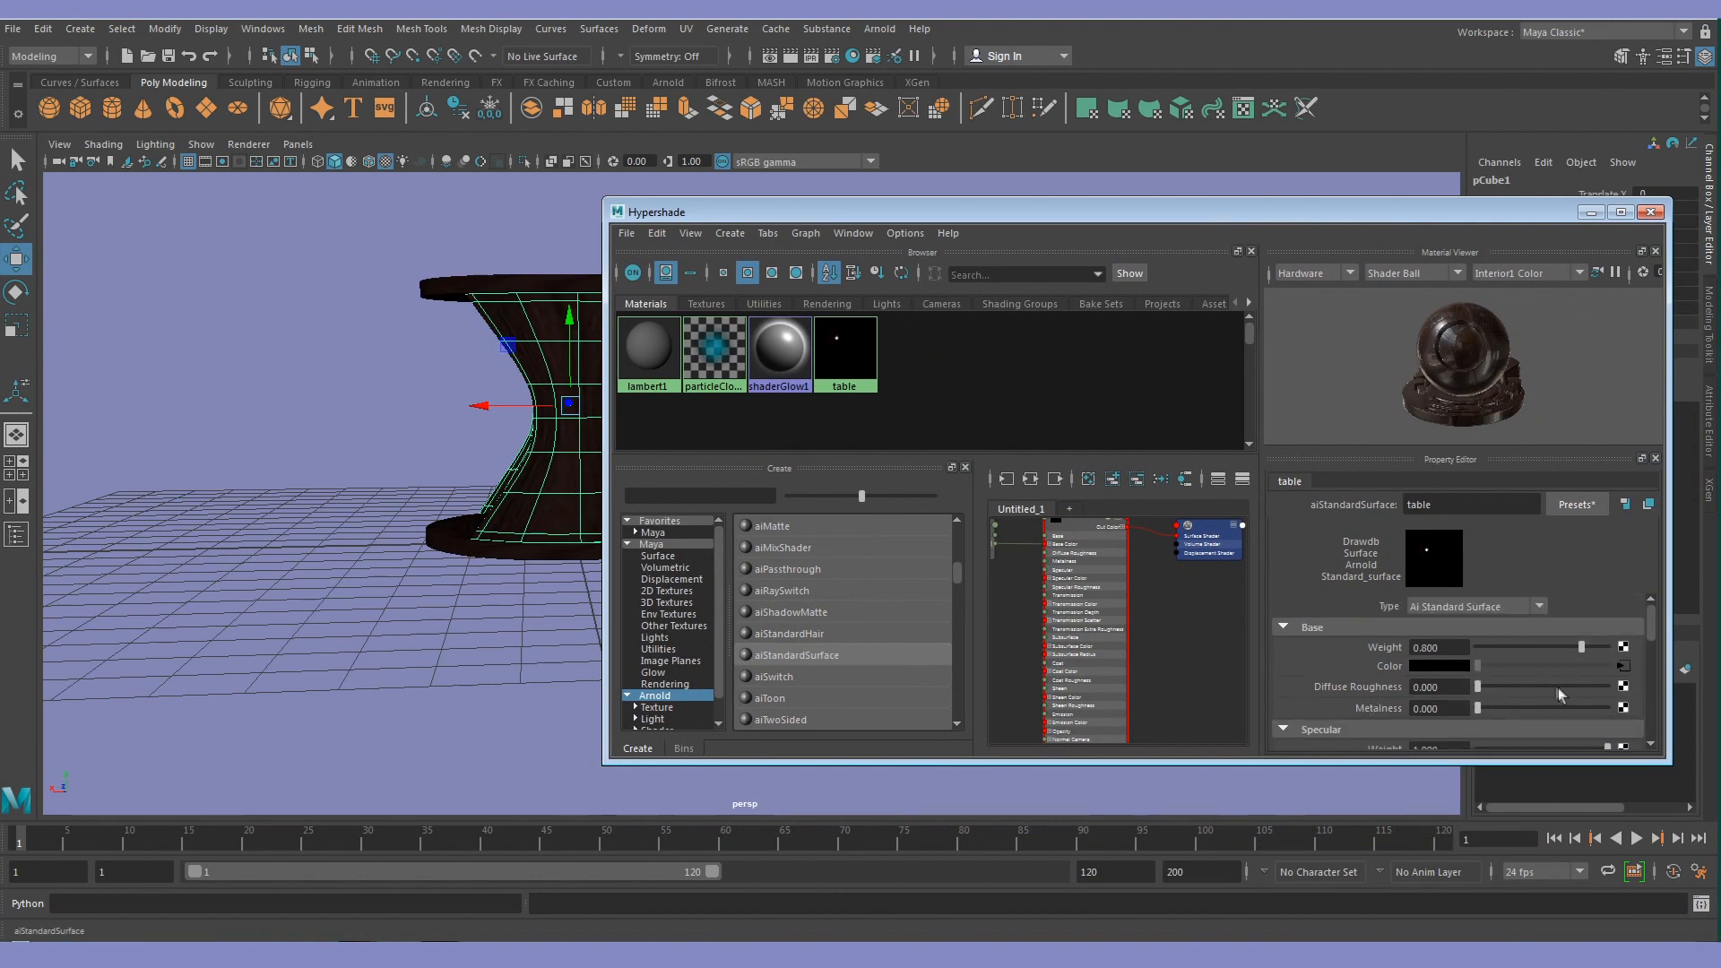
scroll(1531, 678, "down", 3)
left_click_drag(1608, 643, 1501, 650)
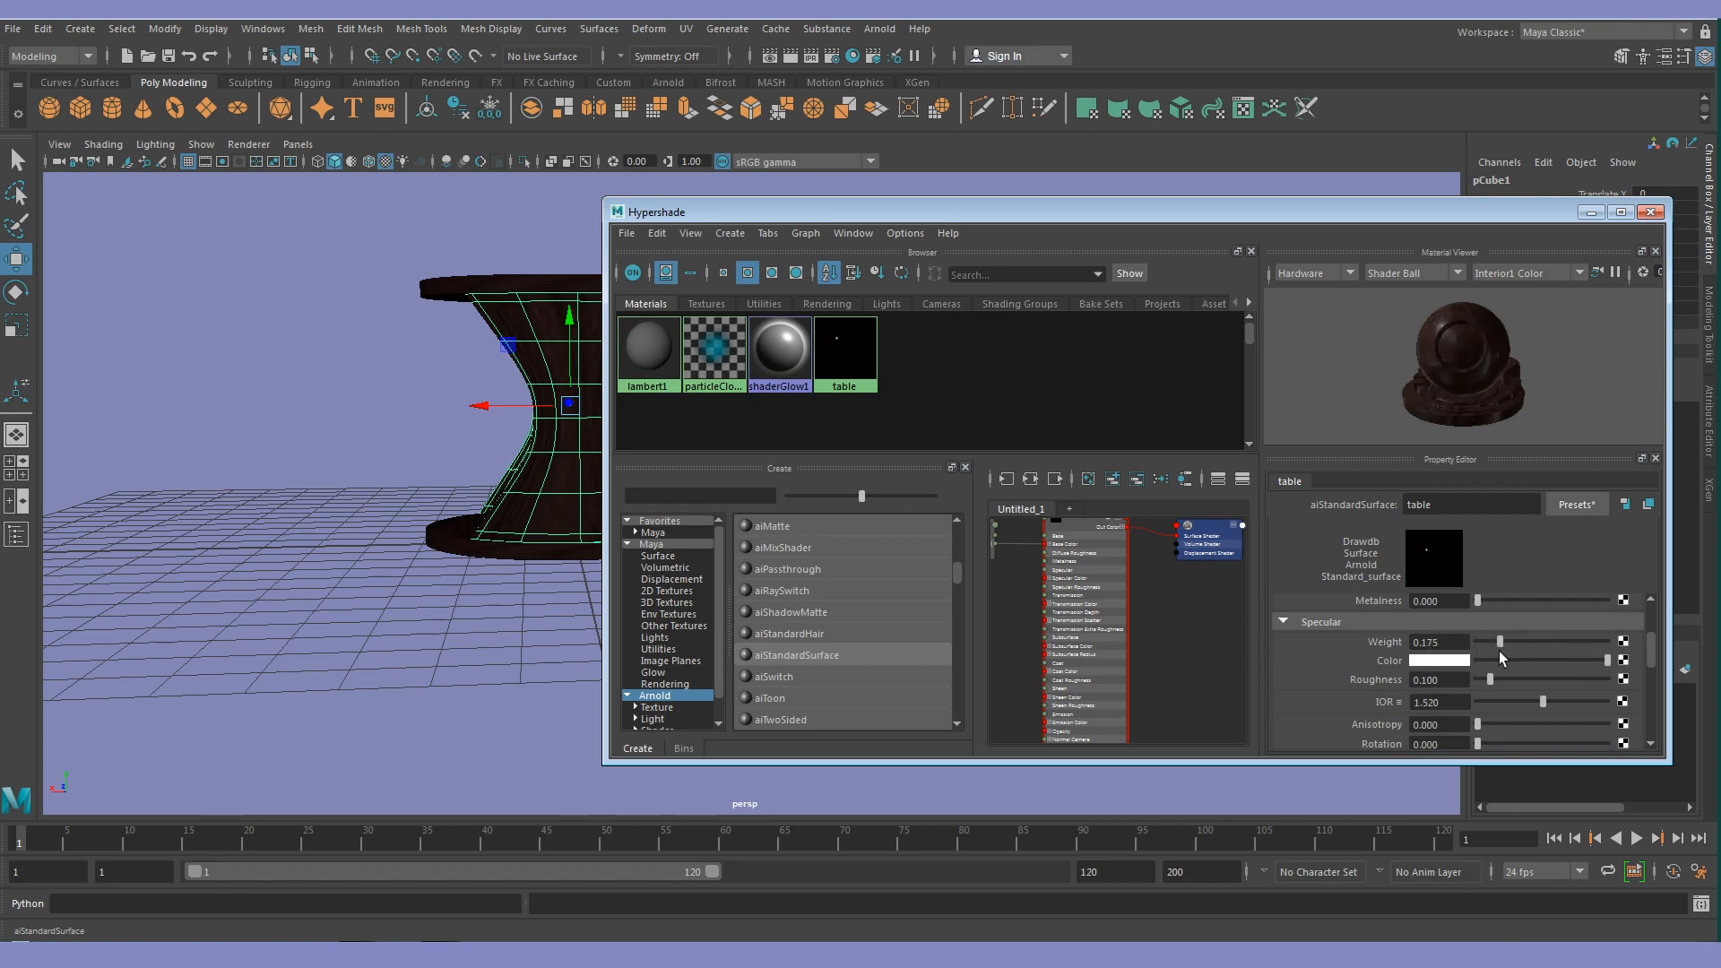
scroll(1510, 686, "down", 1)
scroll(1510, 686, "up", 1)
scroll(1547, 707, "down", 3)
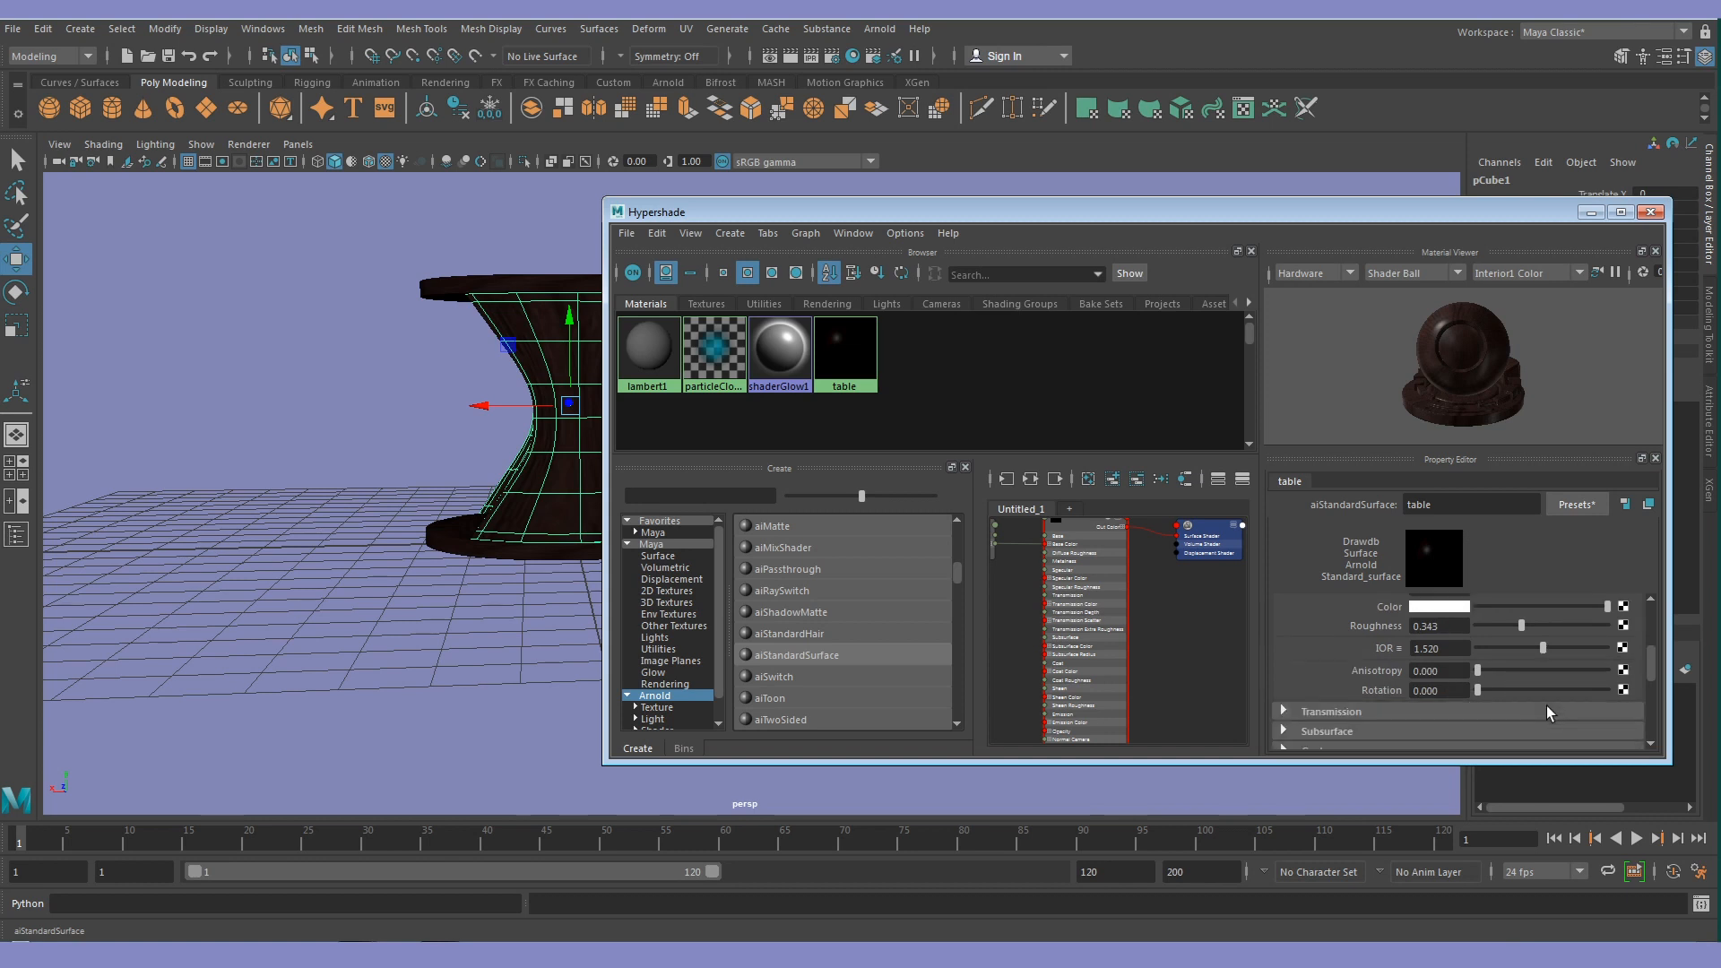
scroll(1547, 707, "up", 3)
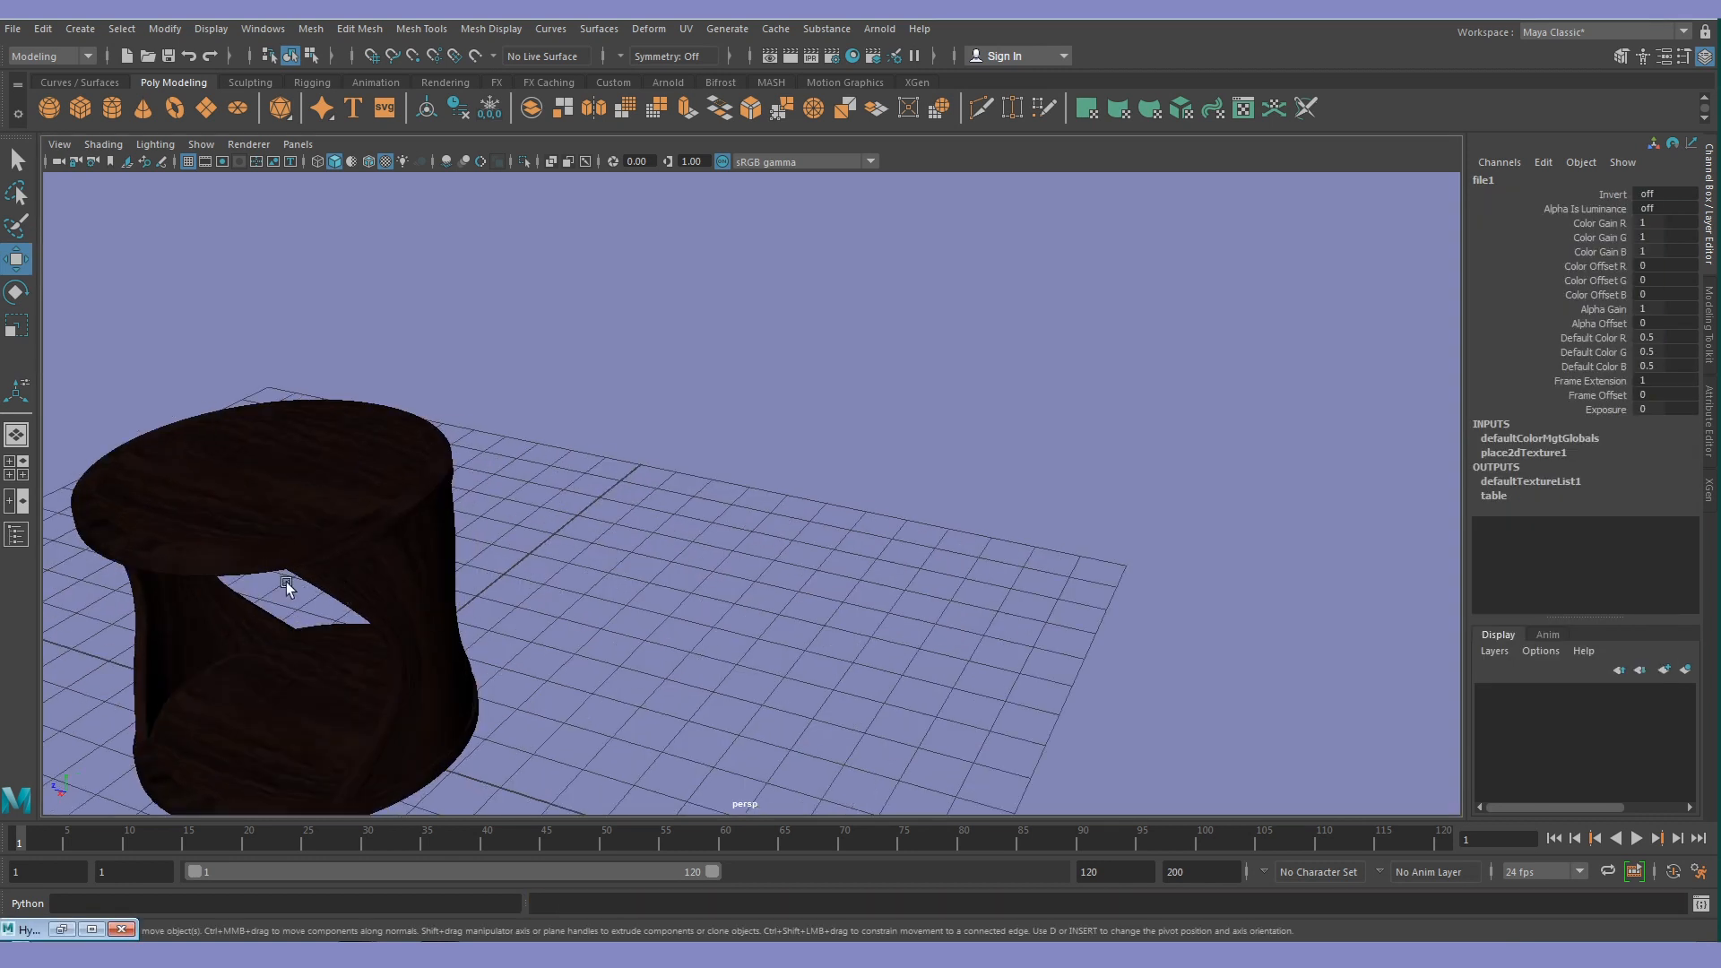
Add an Arnold skydome light to the scene and render the table
left_click_drag(287, 587, 561, 534, "alt")
left_click(881, 29)
mouse_move(1099, 125)
left_click(1158, 157)
left_click(770, 56)
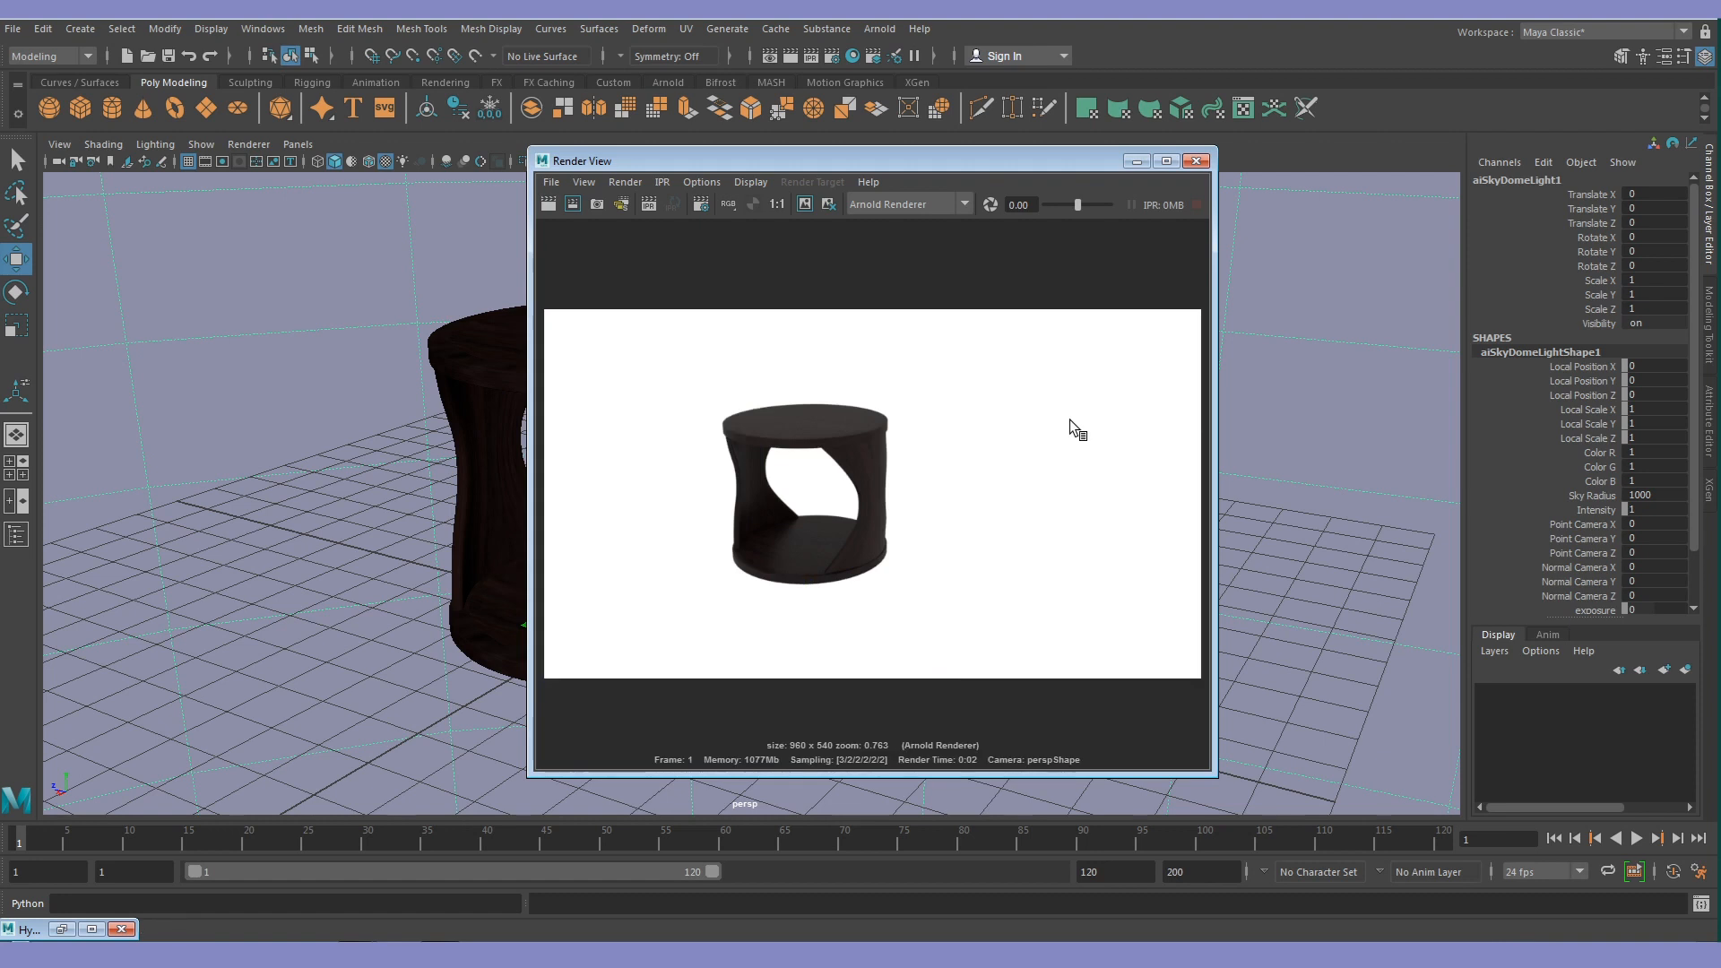
Render the table again from a closer angle and put the render window away
left_click(1205, 164)
scroll(453, 442, "up", 3)
left_click_drag(453, 442, 634, 403, "alt")
left_click(770, 56)
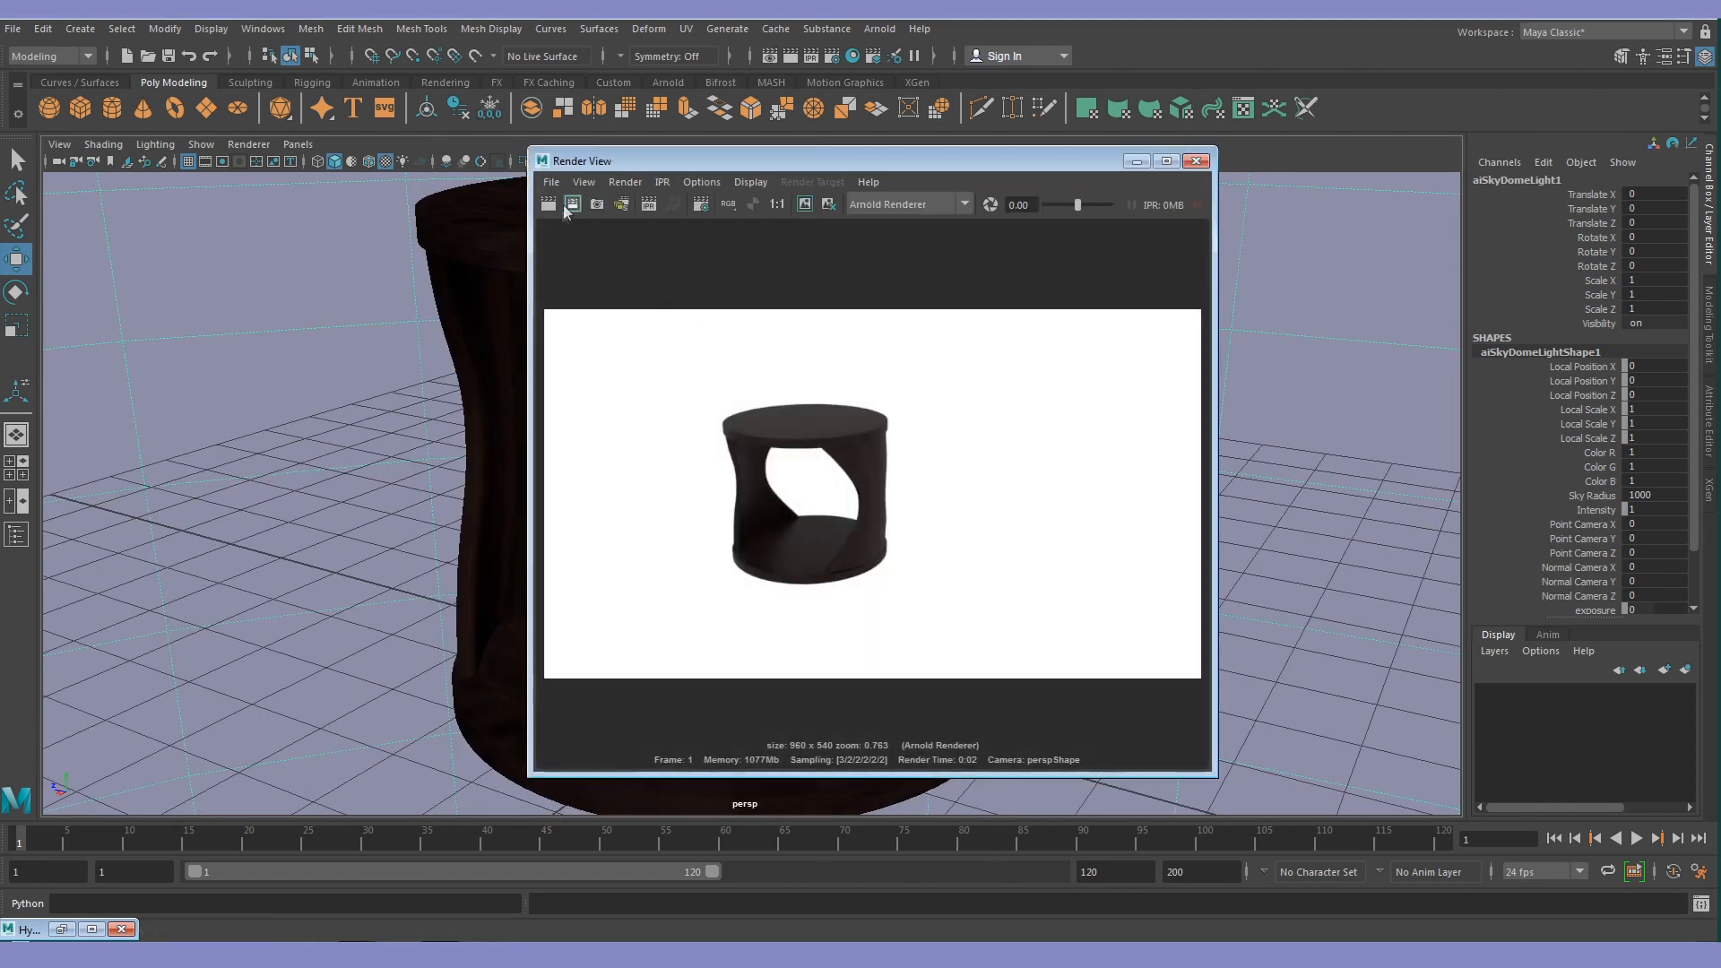
left_click(570, 206)
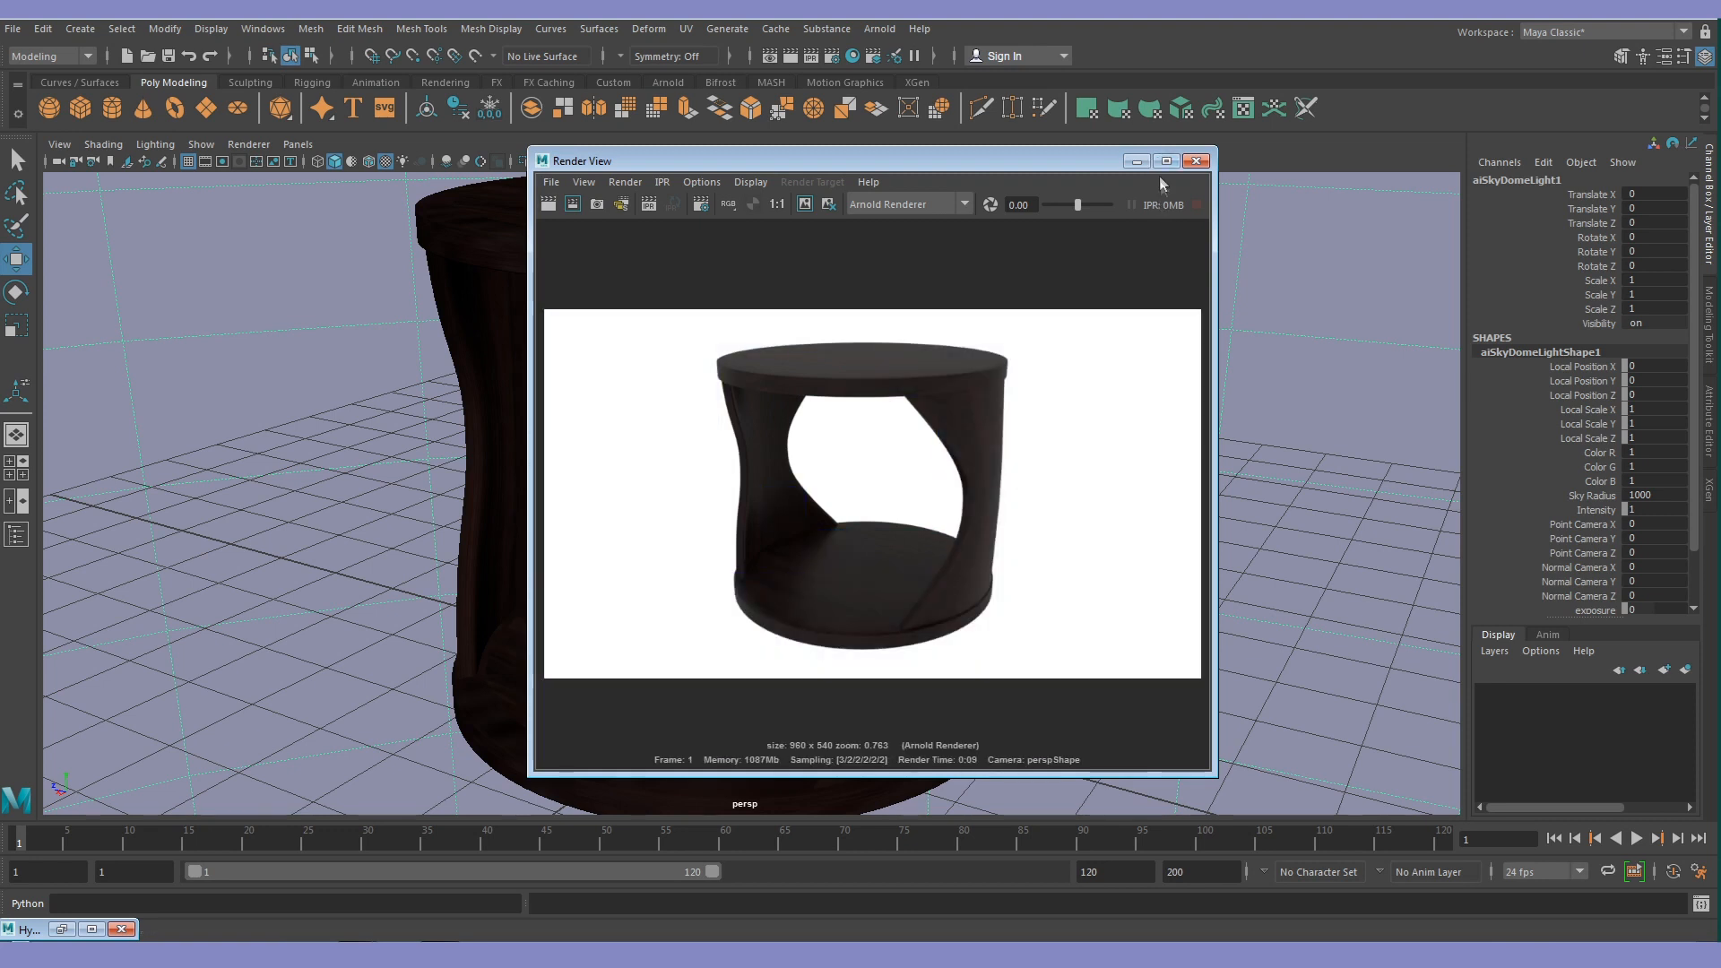
left_click(1136, 163)
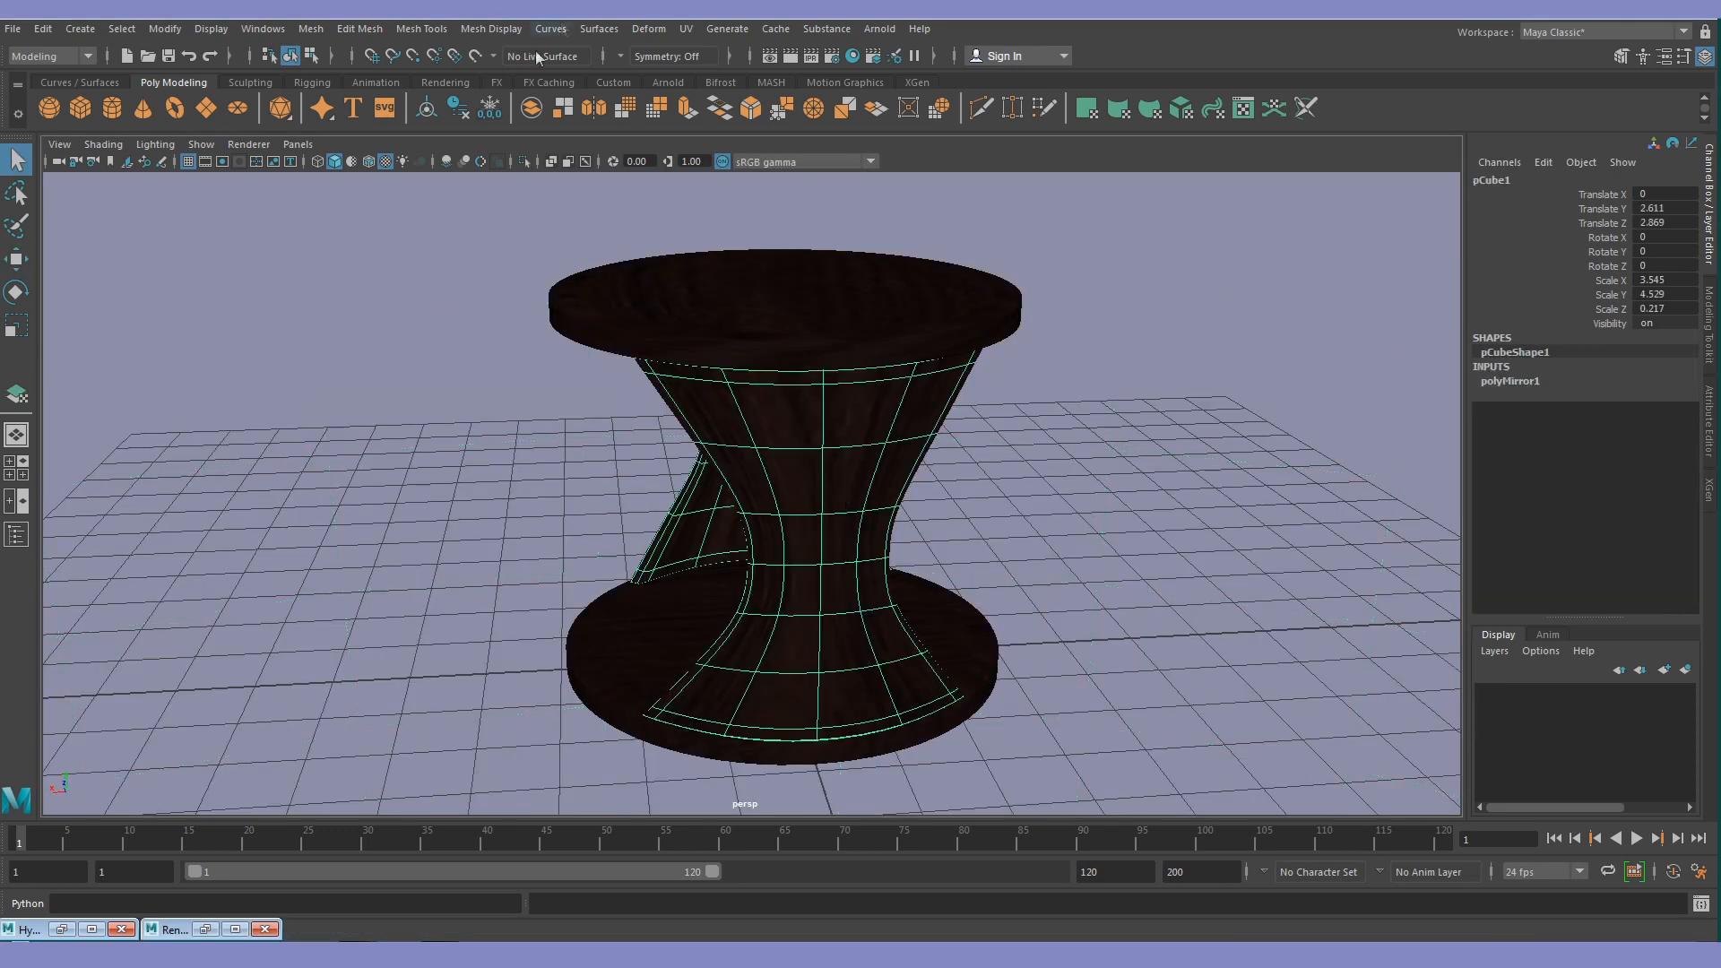
Open the UV Editor for the side panels and remap their UVs with a camera-based projection from the front
left_click(687, 28)
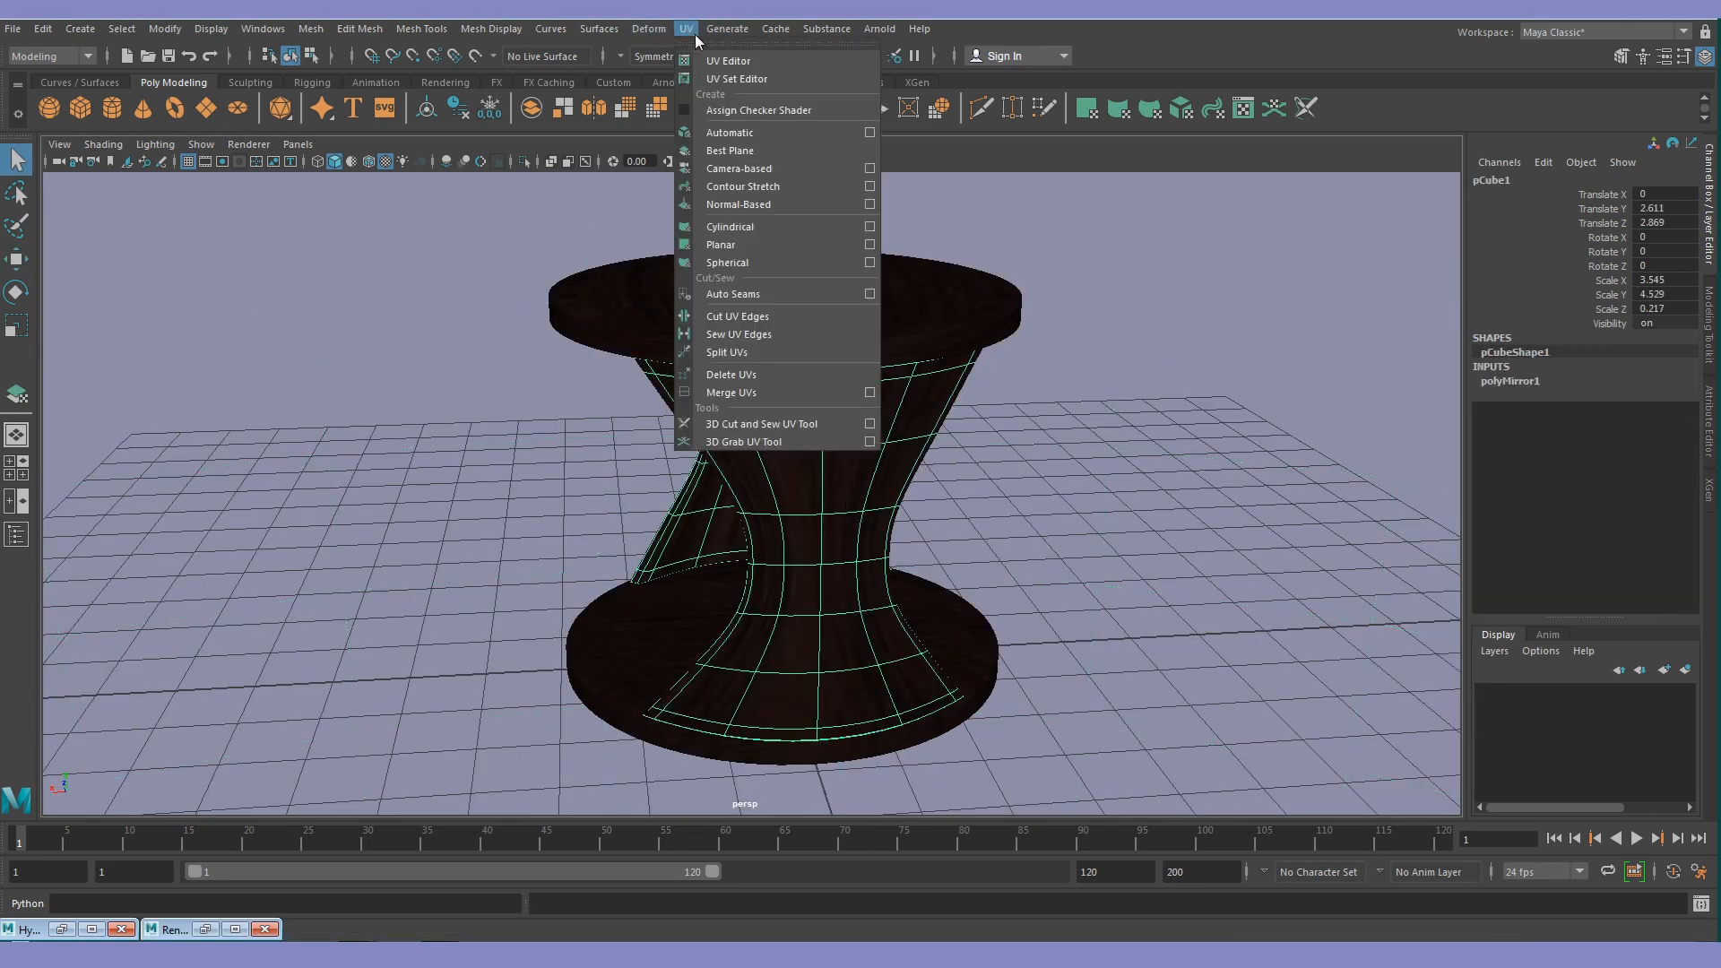
left_click(718, 59)
scroll(197, 368, "down", 2)
left_click(422, 685)
key("e")
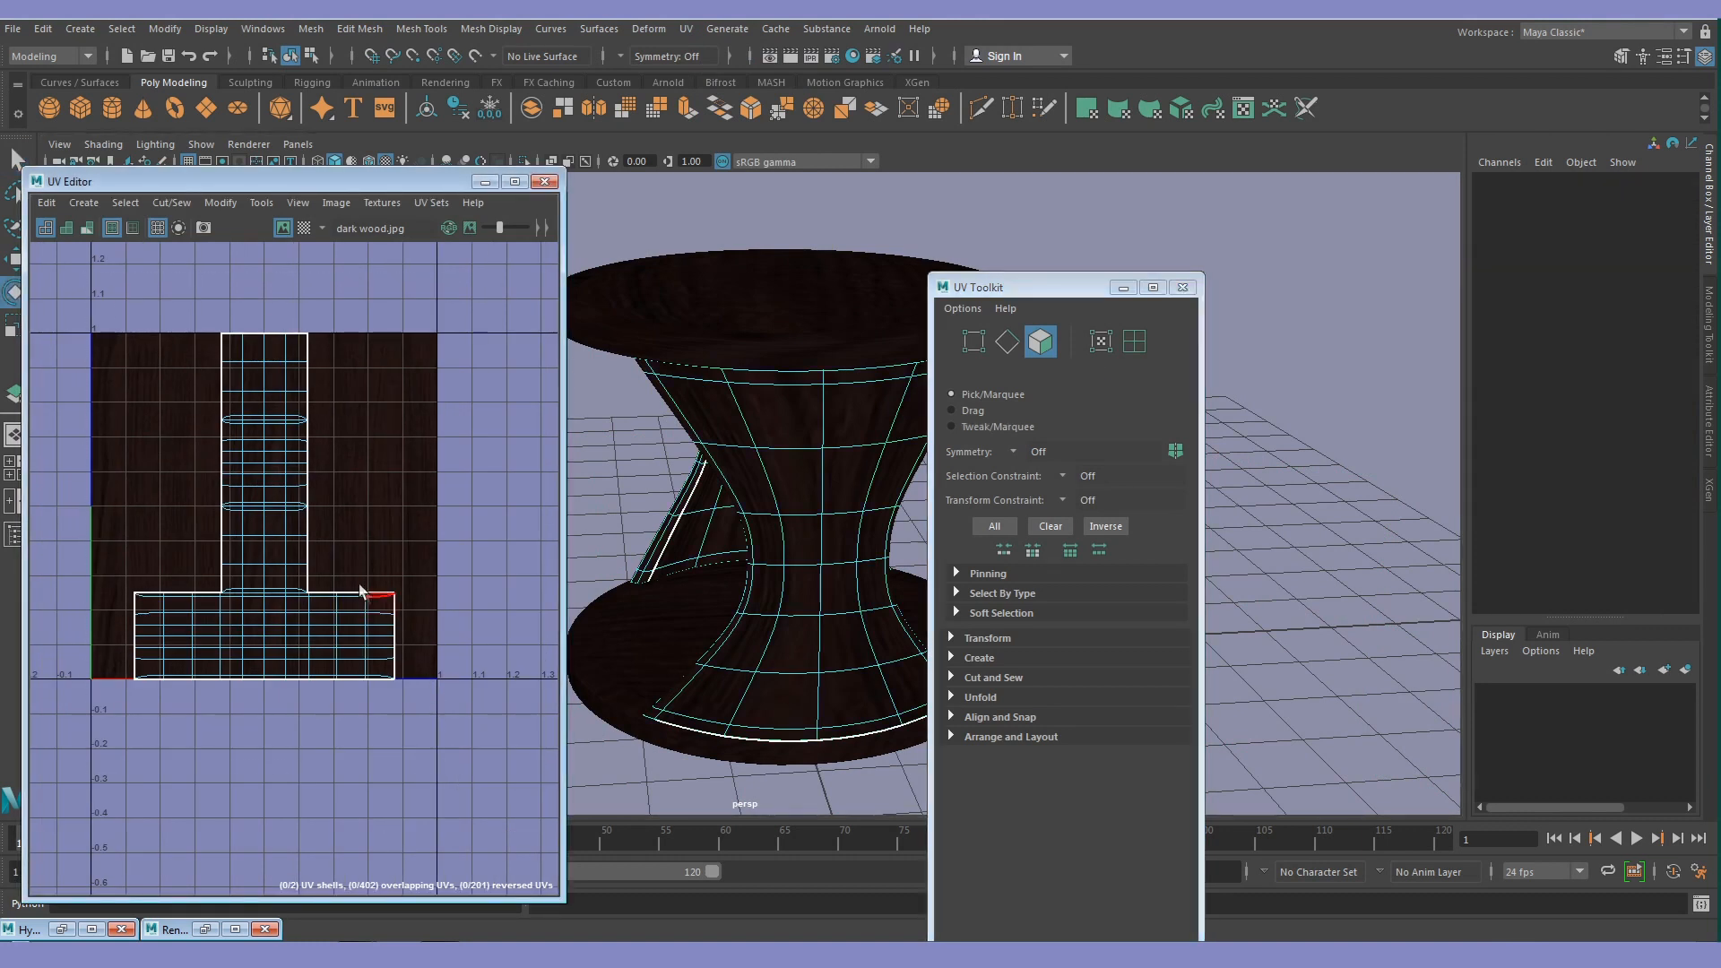
left_click(685, 27)
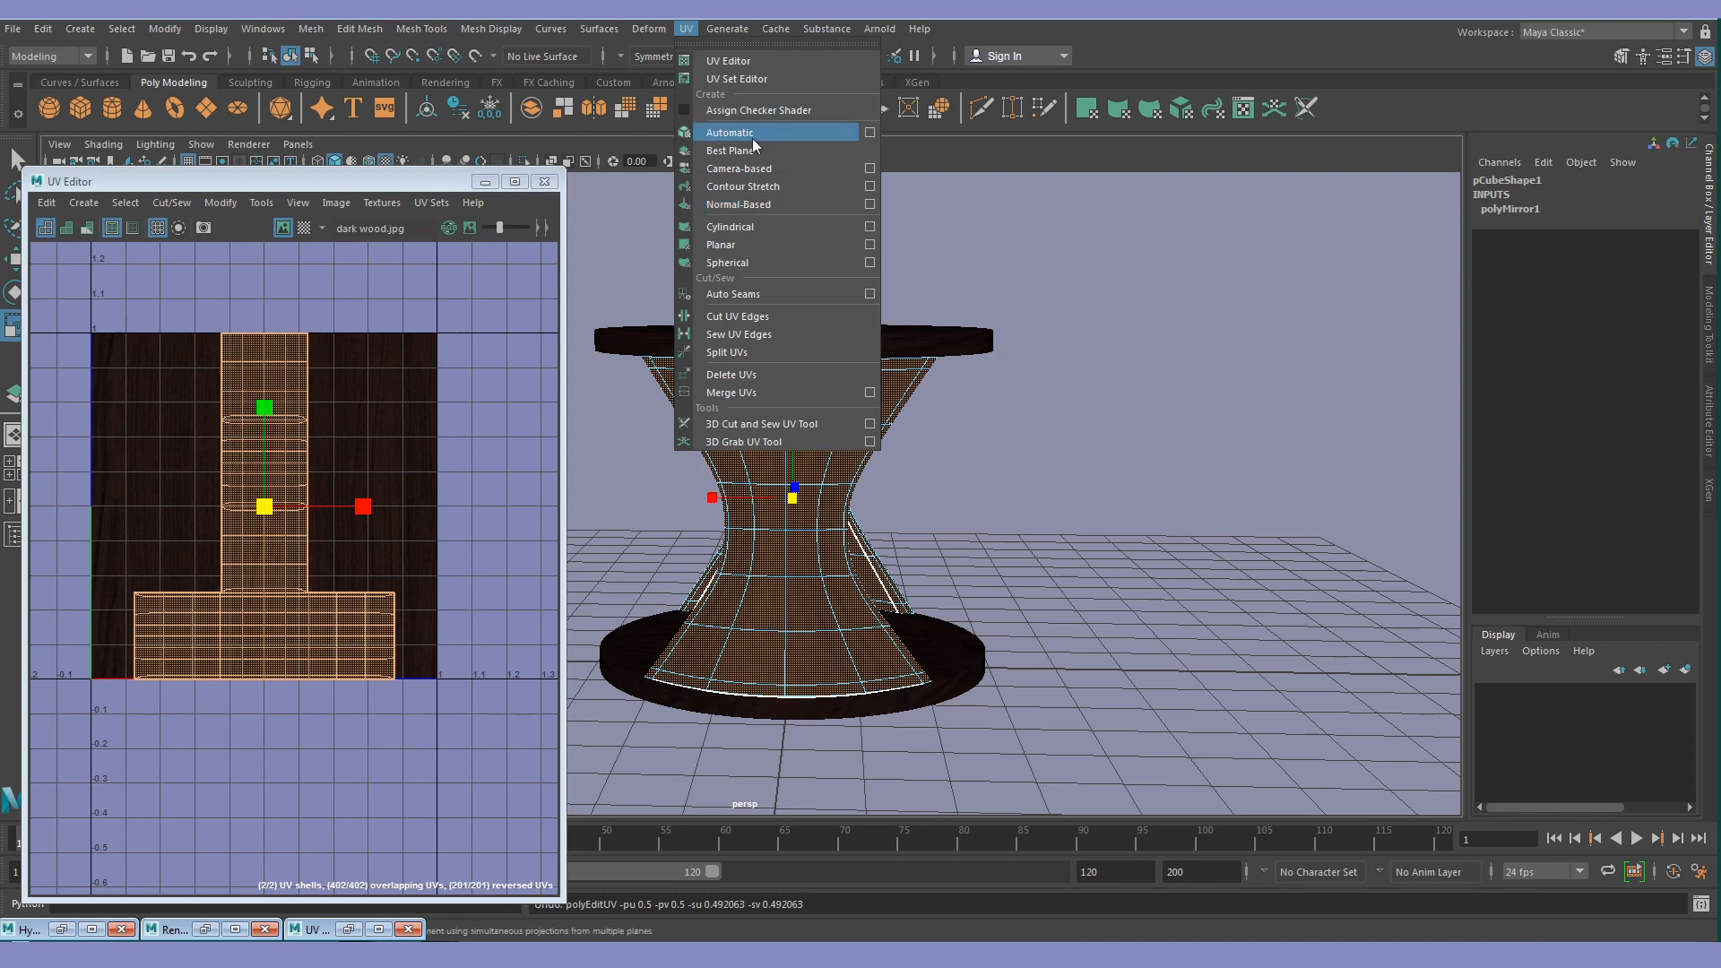
left_click(762, 168)
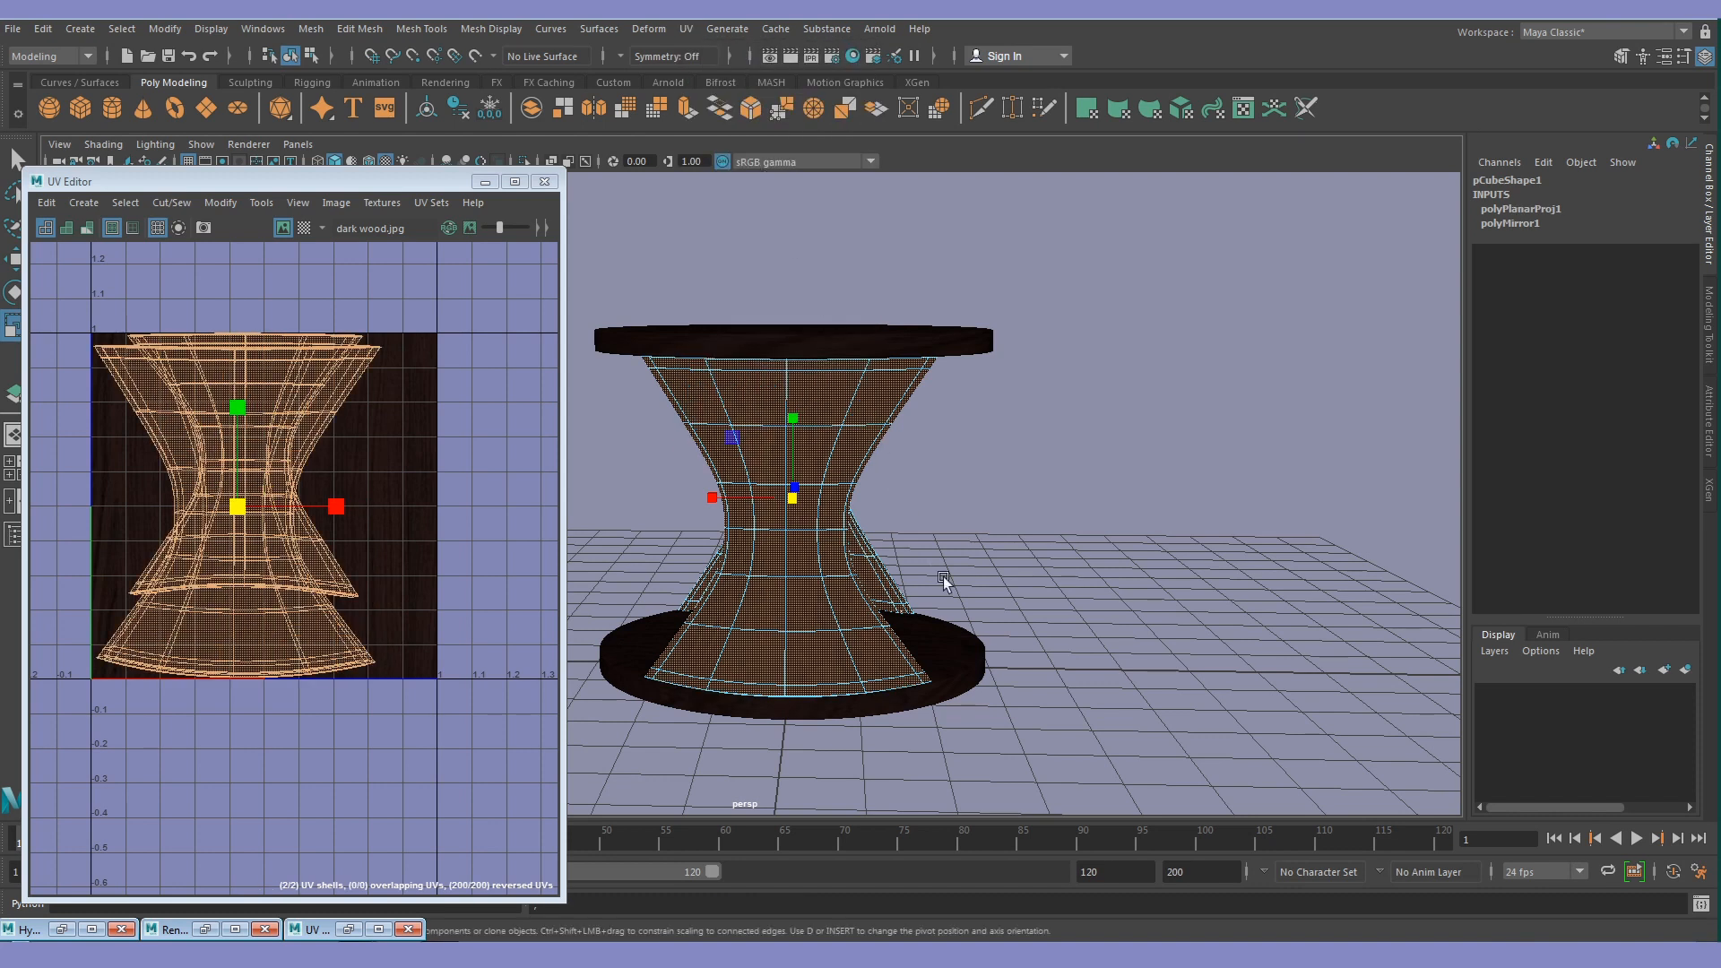
left_click(989, 535)
Try a cylindrical UV projection on the top disc and undo it
left_click_drag(776, 545, 963, 491, "alt")
left_click(892, 430)
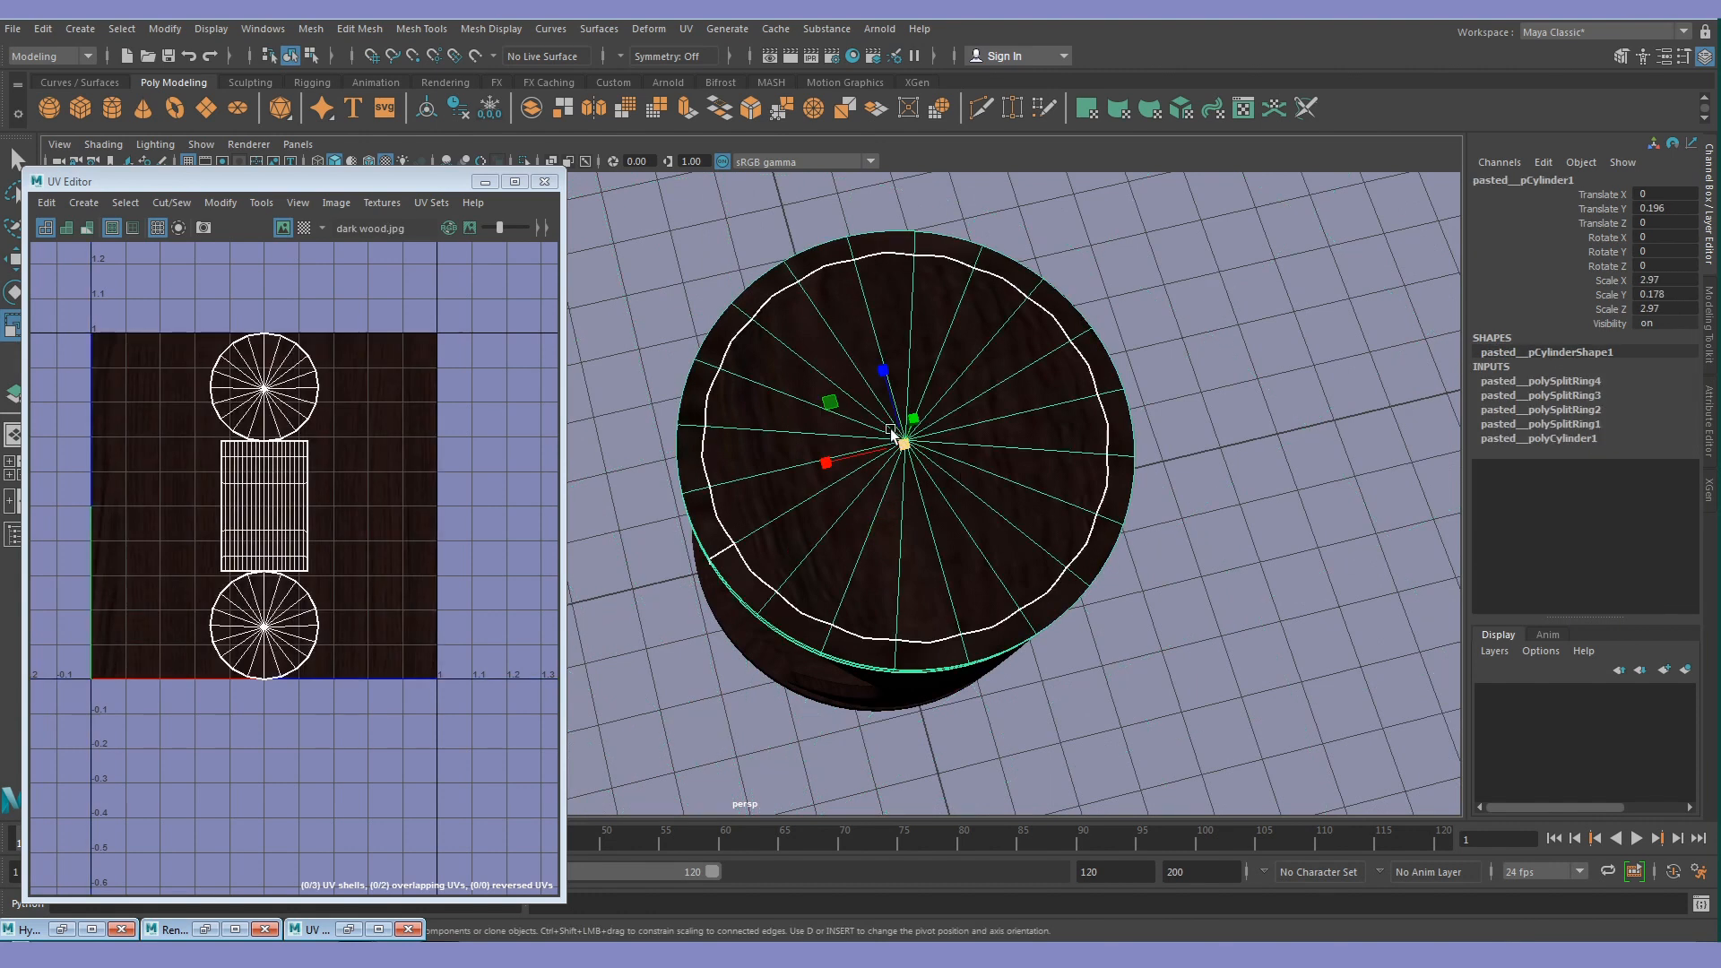
left_click(686, 28)
left_click(753, 225)
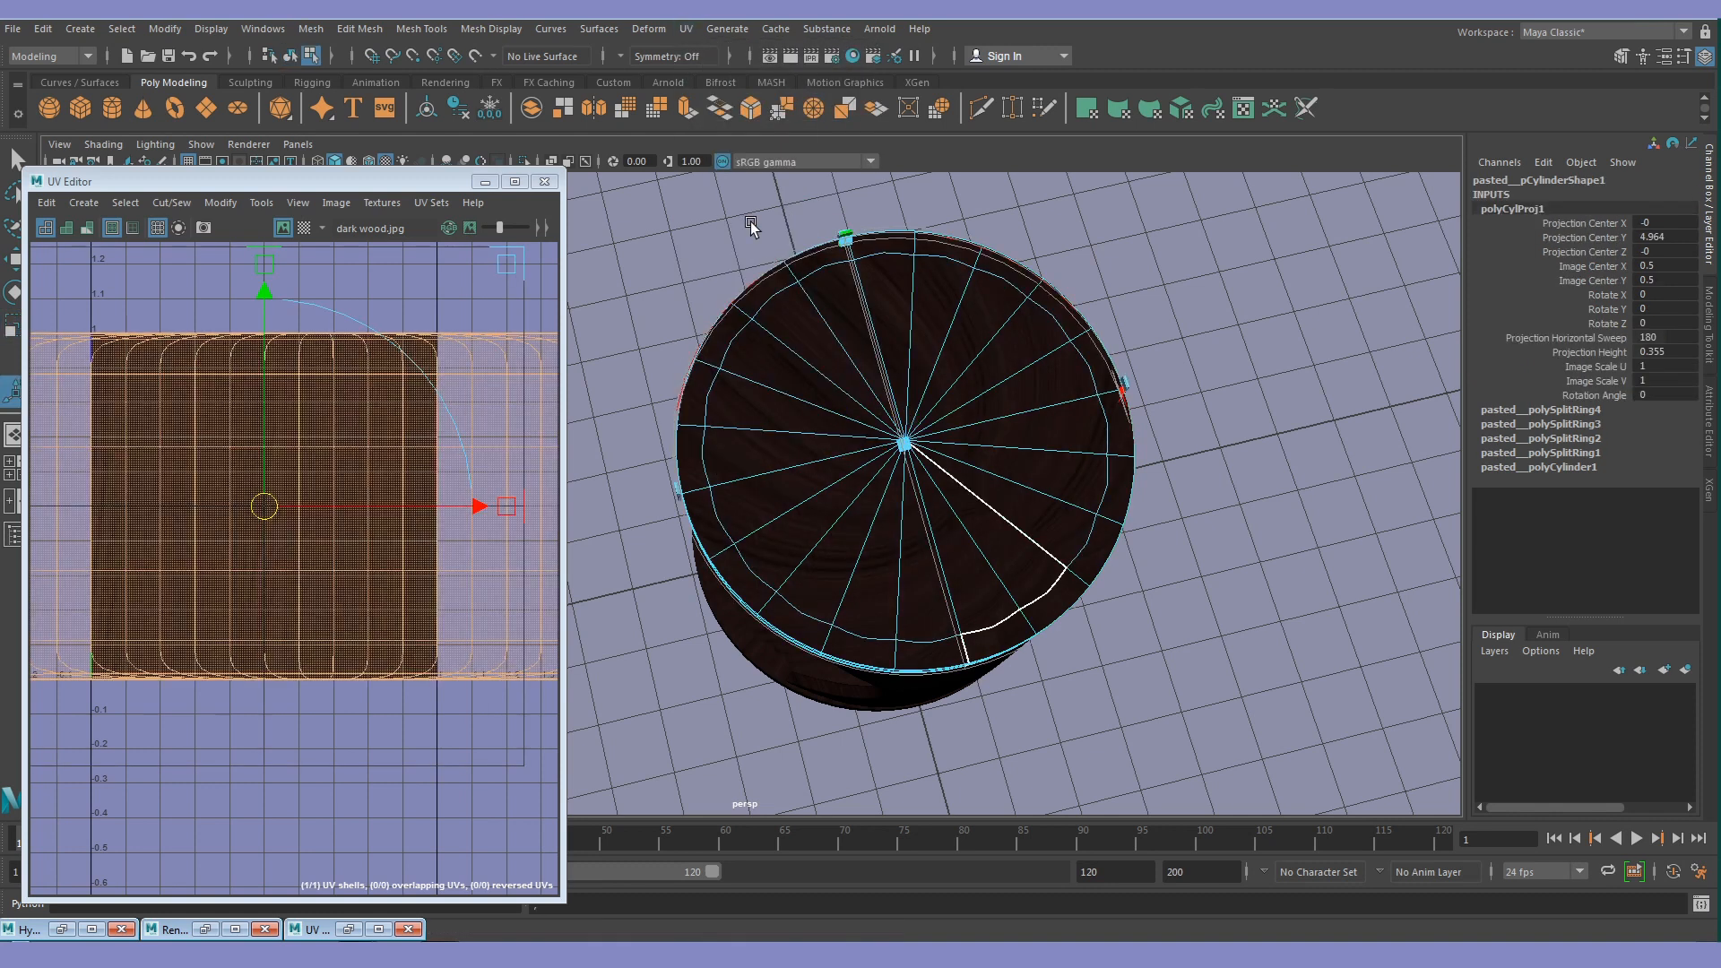
key("ctrl+z")
Remap the top disc's UVs with a camera-based projection from above and check the wood grain on its rim
left_click(686, 28)
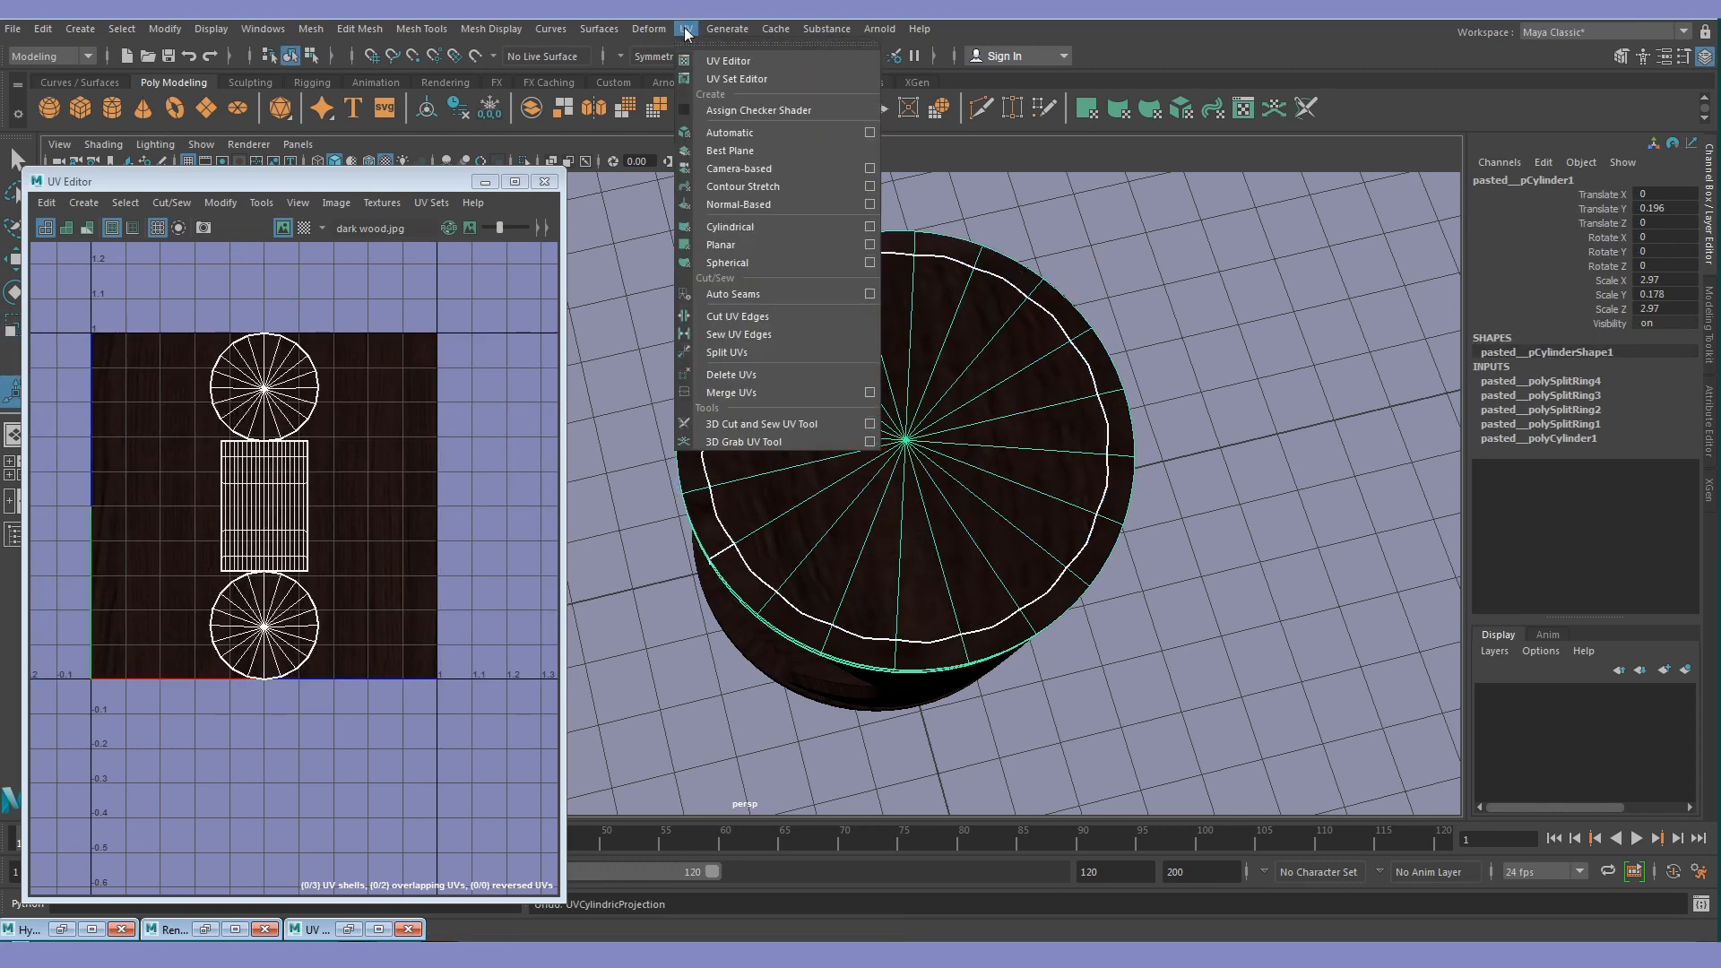
left_click(759, 168)
left_click(1208, 493)
left_click_drag(871, 508, 965, 375, "alt")
scroll(935, 293, "up", 5)
scroll(911, 407, "down", 2)
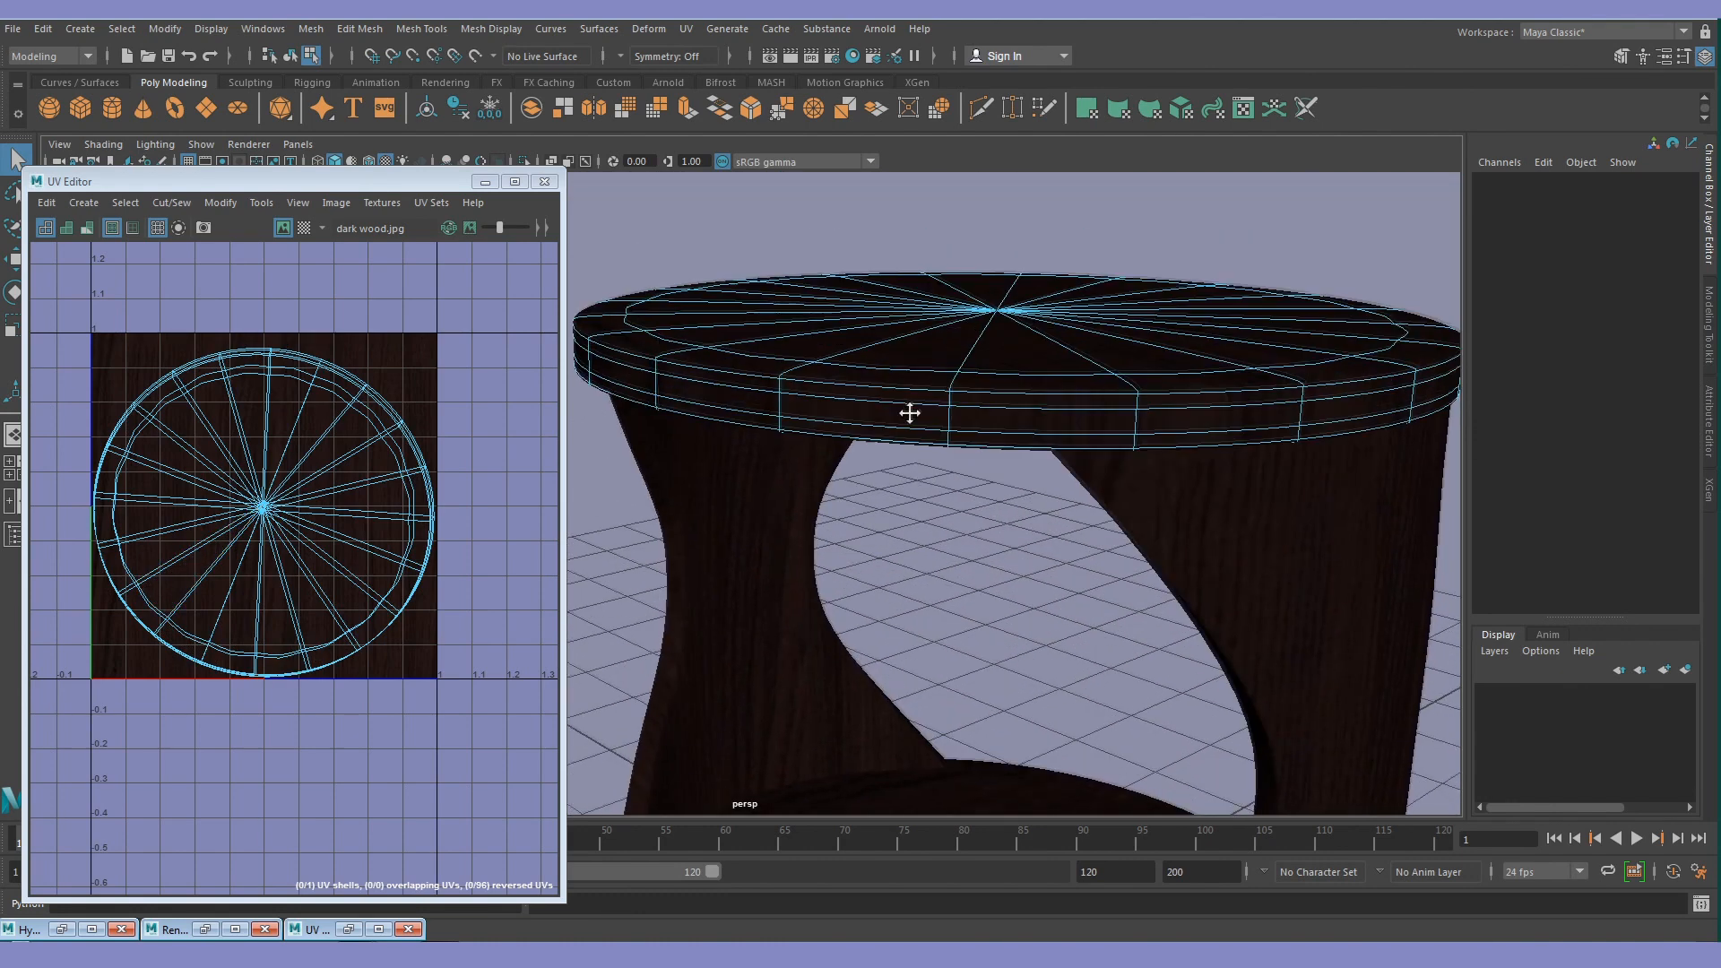
Try another camera-based UV projection on the top disc from a low, oblique side view
right_click_drag(934, 423, 1025, 507)
left_click(1025, 508)
mouse_move(1025, 507)
left_mouse_down("alt")
mouse_move(799, 481)
mouse_move(1072, 515)
mouse_move(953, 542)
mouse_move(1057, 542)
mouse_move(997, 505)
left_mouse_up("alt")
left_click(997, 506)
left_click(687, 29)
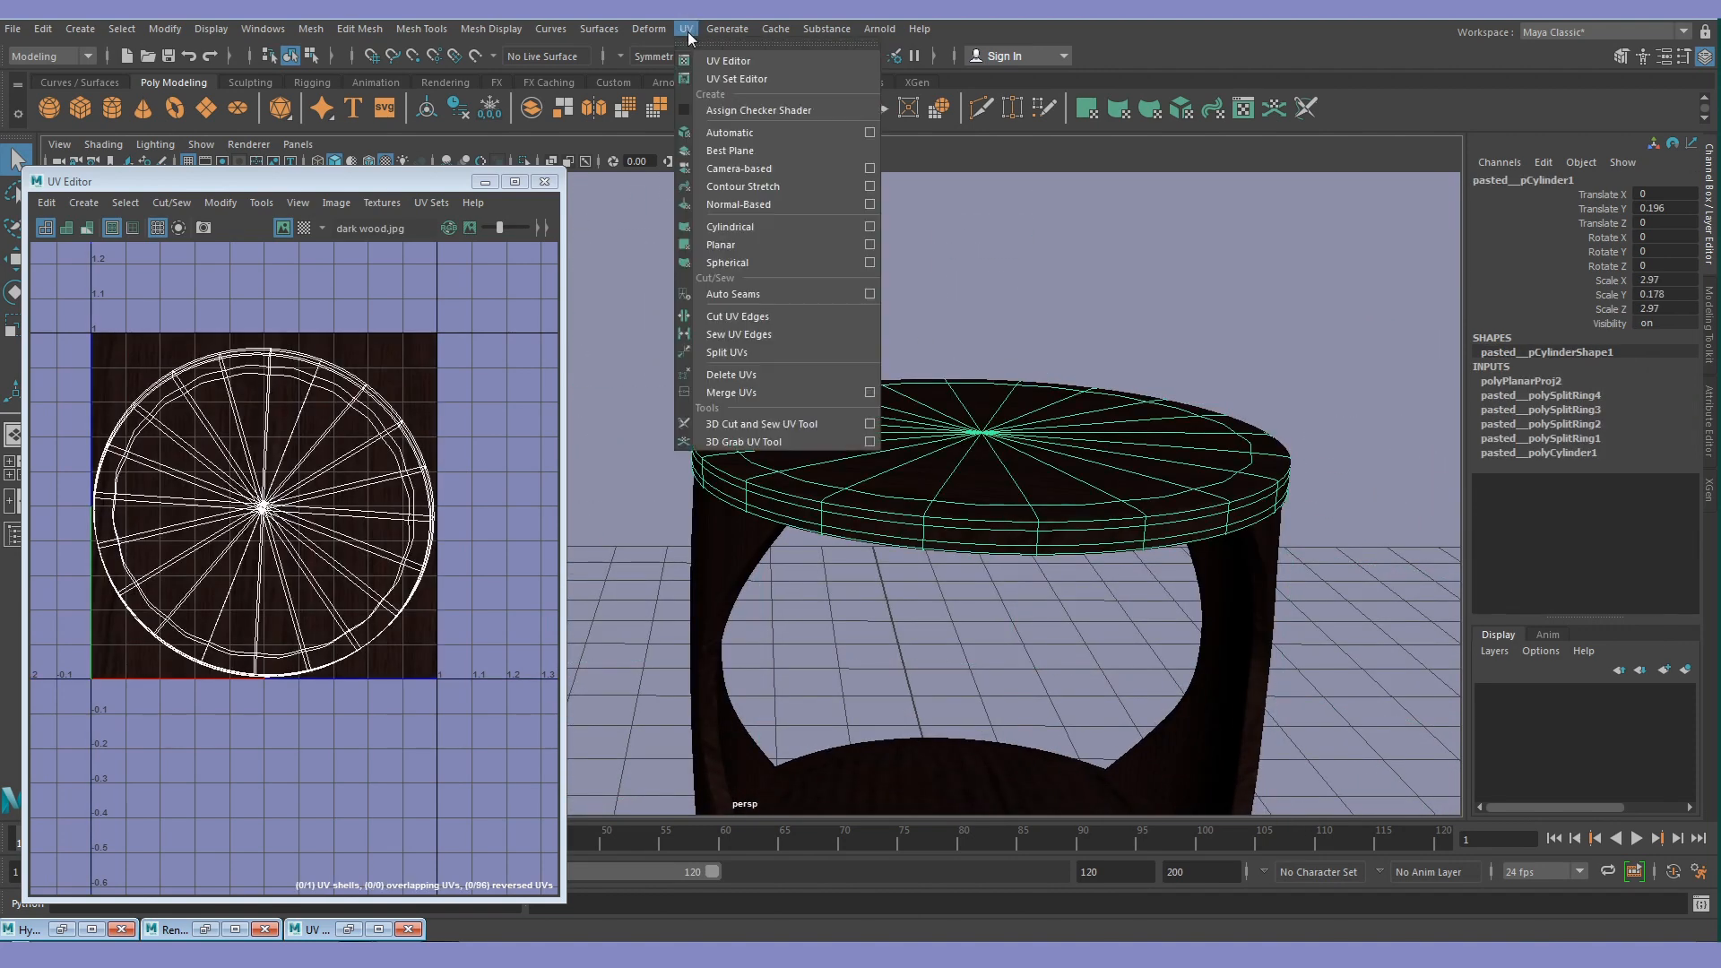
left_click(759, 170)
left_click(942, 332)
Examine the wood grain on the top disc's surface and rim from several angles
scroll(1011, 470, "up", 5)
left_click_drag(1008, 464, 1090, 435, "alt")
right_click_drag(995, 323, 1065, 303)
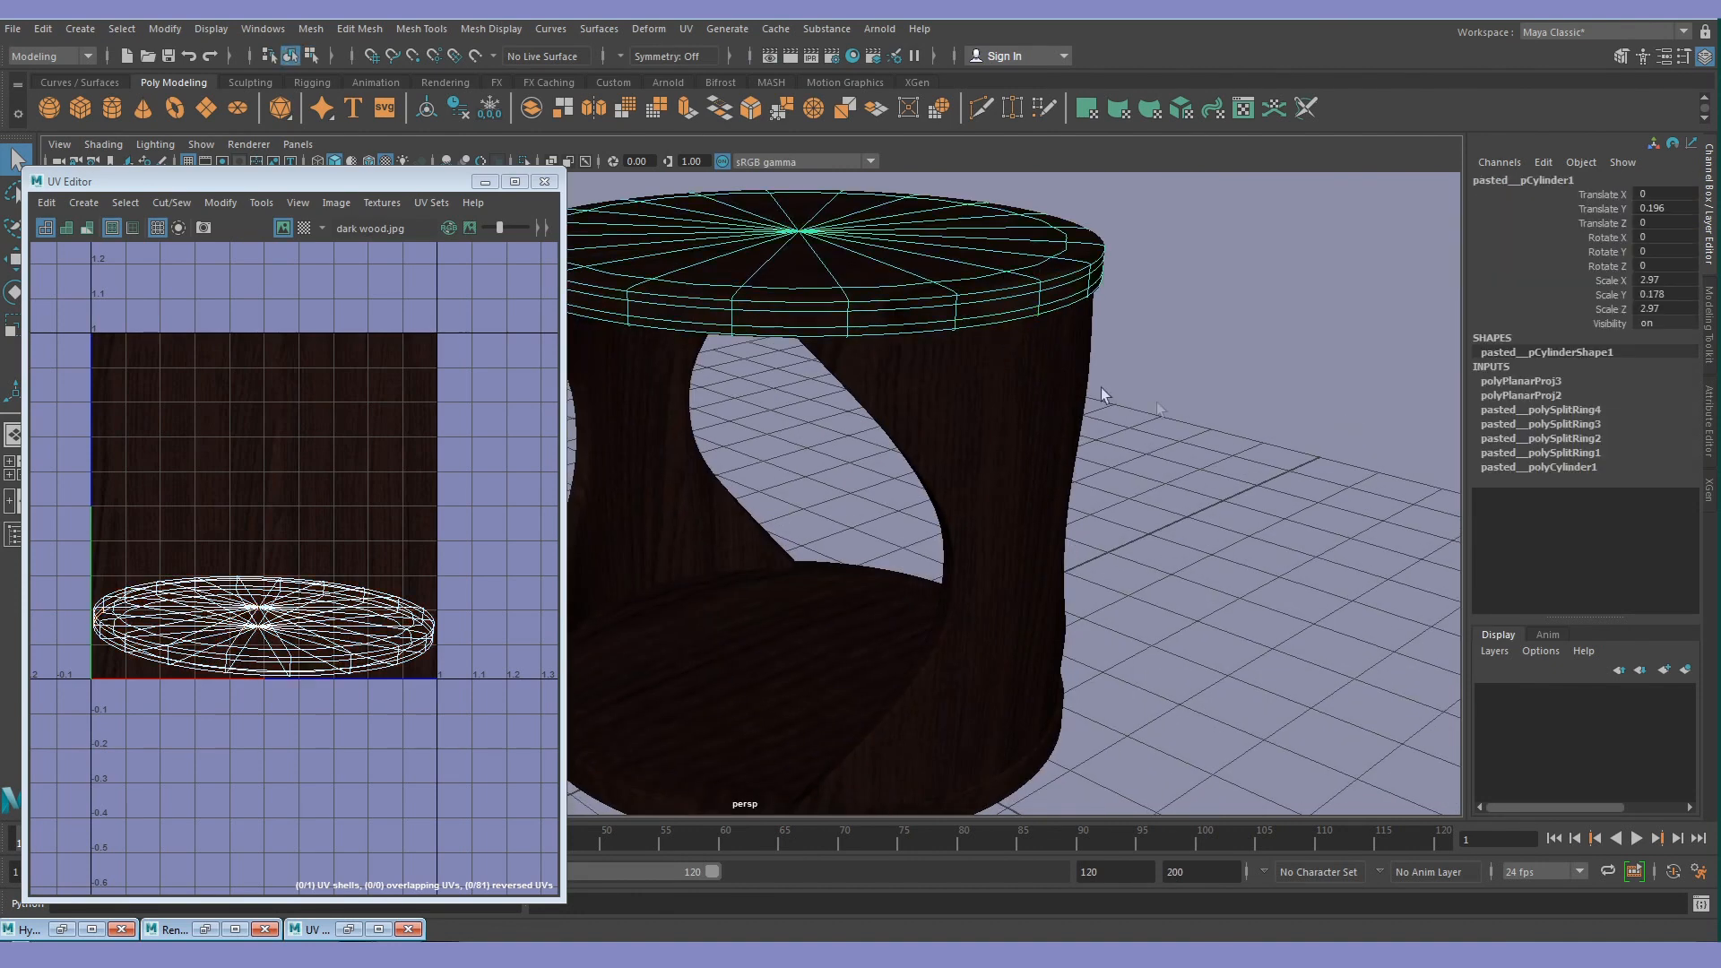
left_click(1110, 394)
middle_click_drag(833, 318, 1000, 395, "alt")
left_click_drag(1002, 398, 1022, 511, "alt")
right_click_drag(1022, 511, 906, 476, "alt")
left_click_drag(1005, 565, 1018, 434, "alt")
mouse_move(1030, 523)
left_mouse_down("alt")
mouse_move(838, 500)
mouse_move(1044, 516)
left_mouse_up("alt")
left_click(1044, 517)
Undo the top disc's oblique camera-based projection and clear the selection
key("ctrl+z")
key("ctrl+z")
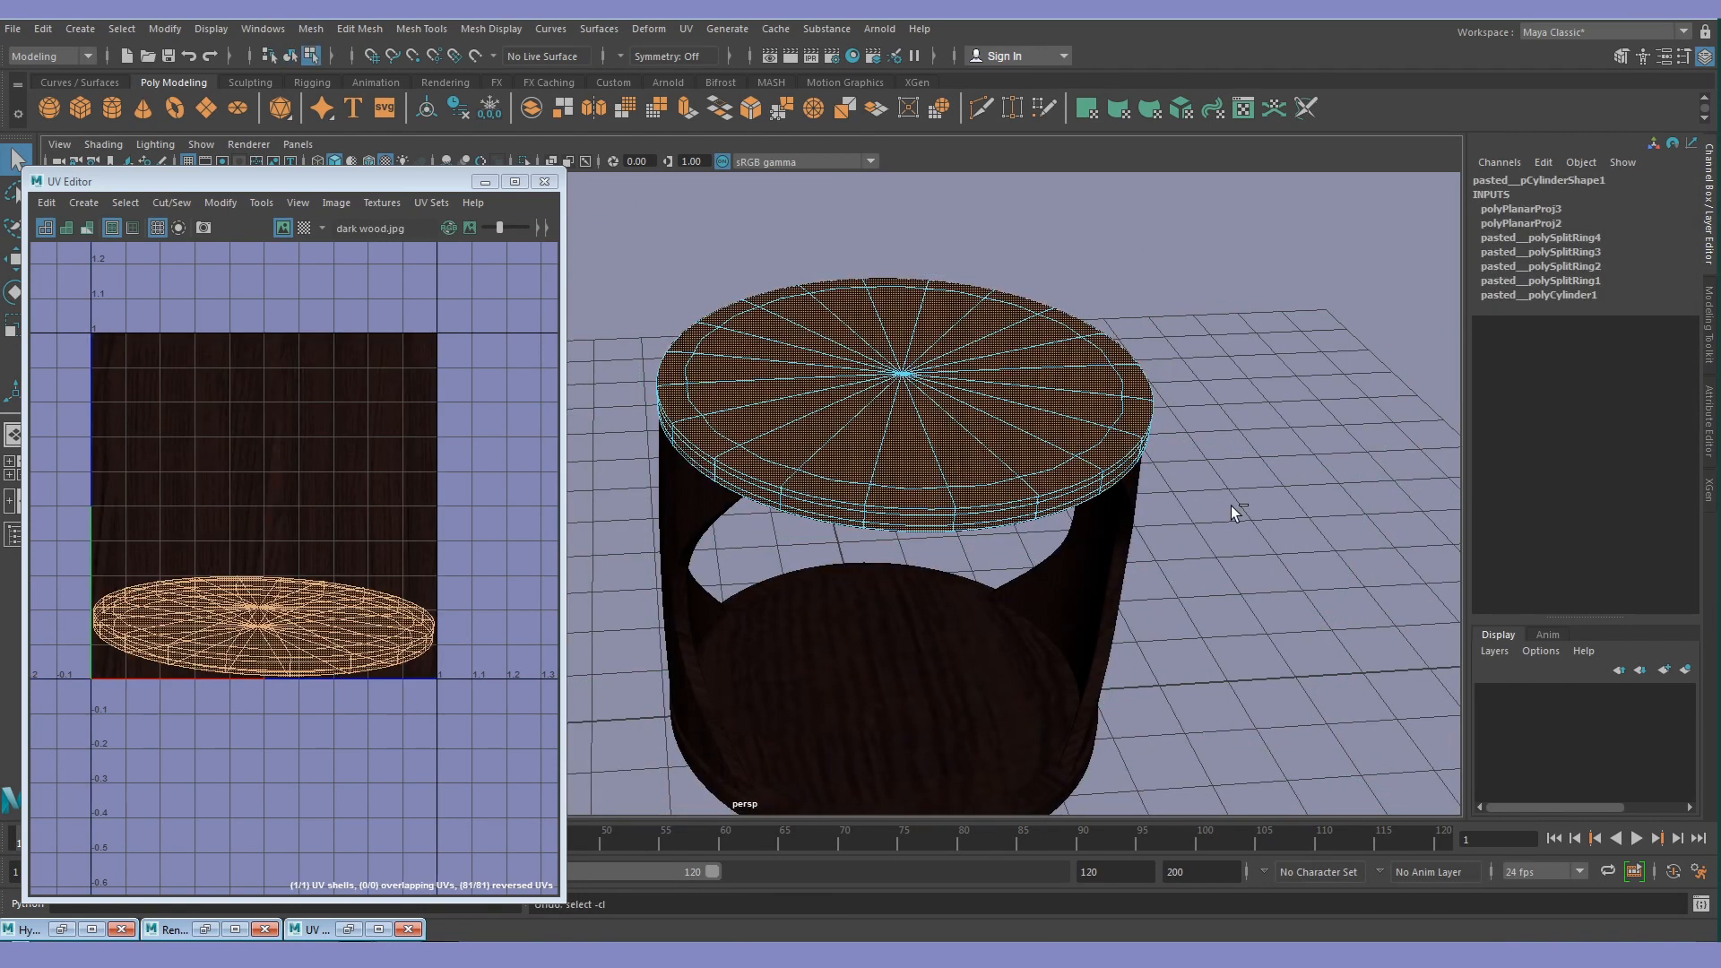
key("ctrl+z")
left_click(1251, 507)
Remap the bottom disc's UVs with a camera-based projection from below and check its wood grain
left_click_drag(1260, 503, 918, 556, "alt")
left_click(897, 664)
left_click_drag(897, 663, 992, 550, "alt")
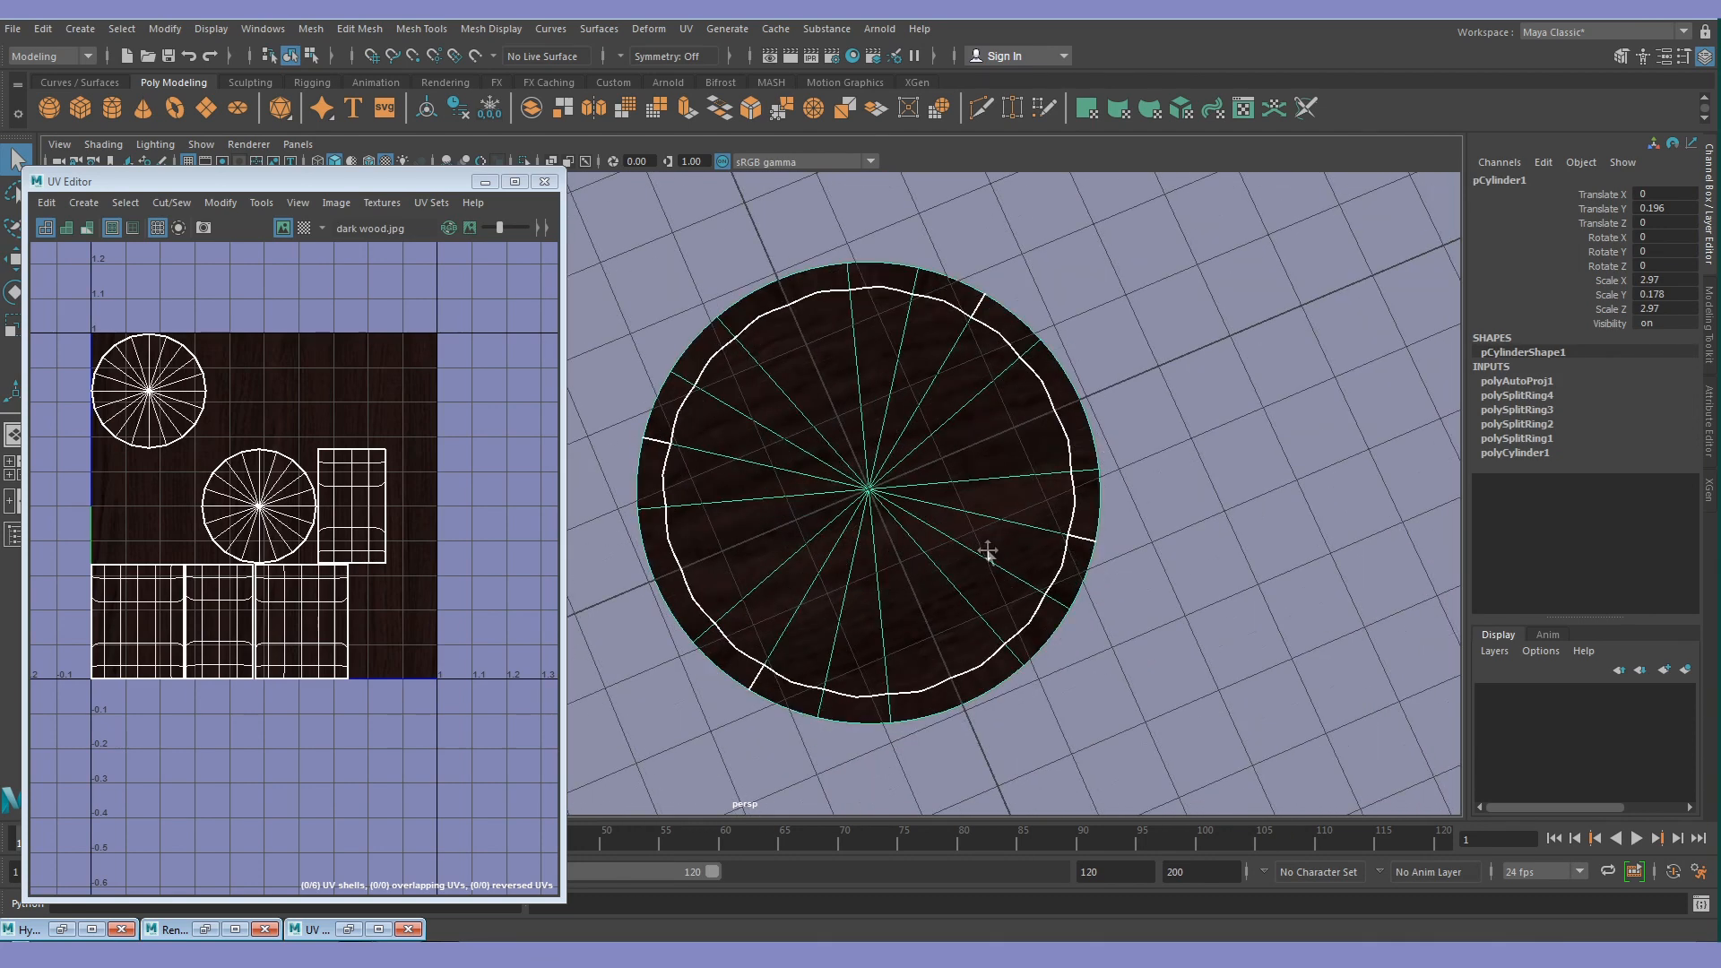
left_click(686, 29)
left_click(760, 167)
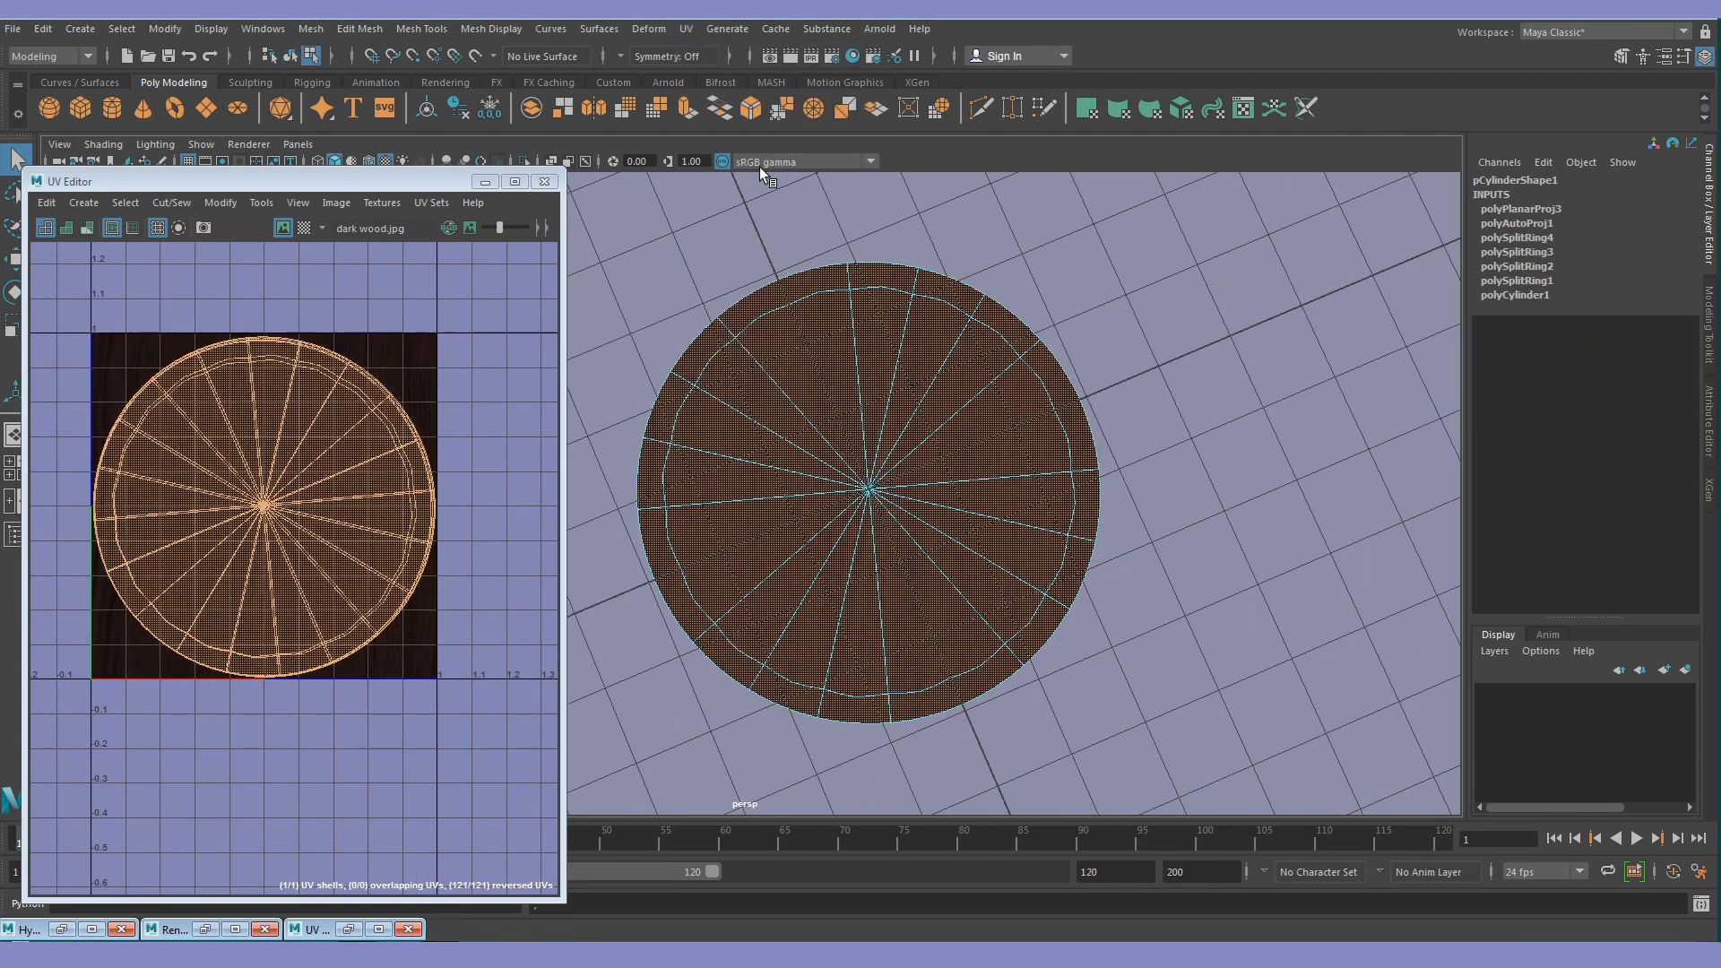
left_click(968, 413)
left_click_drag(968, 412, 932, 612, "alt")
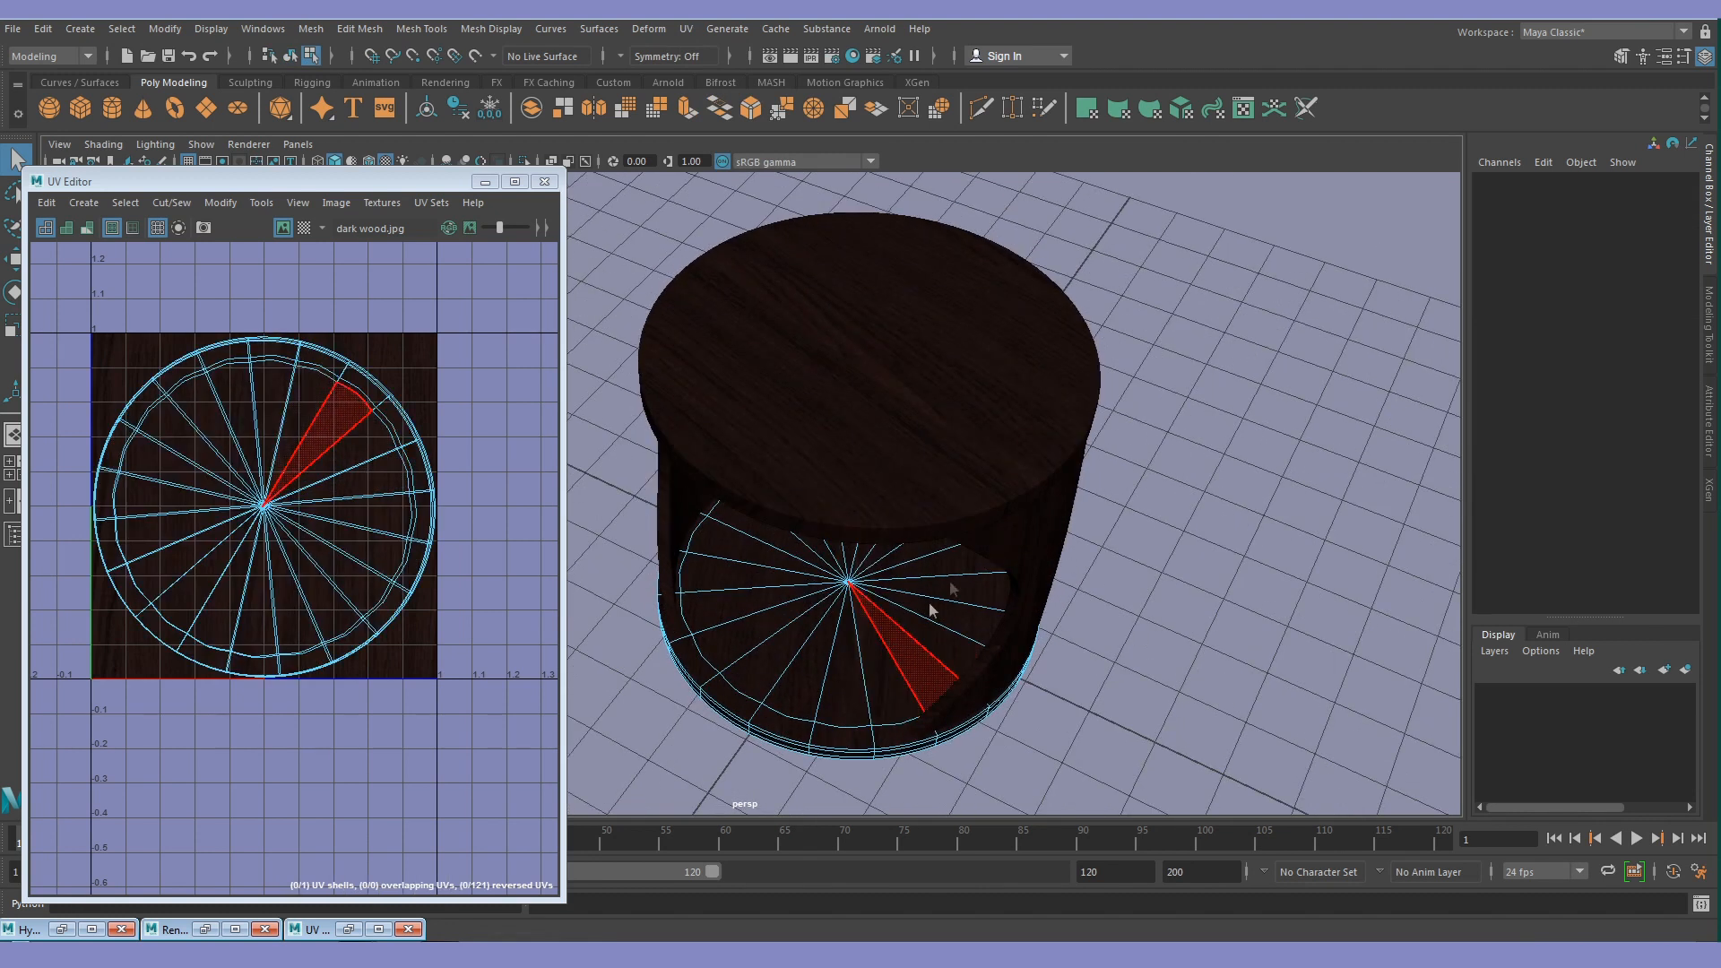
left_click(1016, 527)
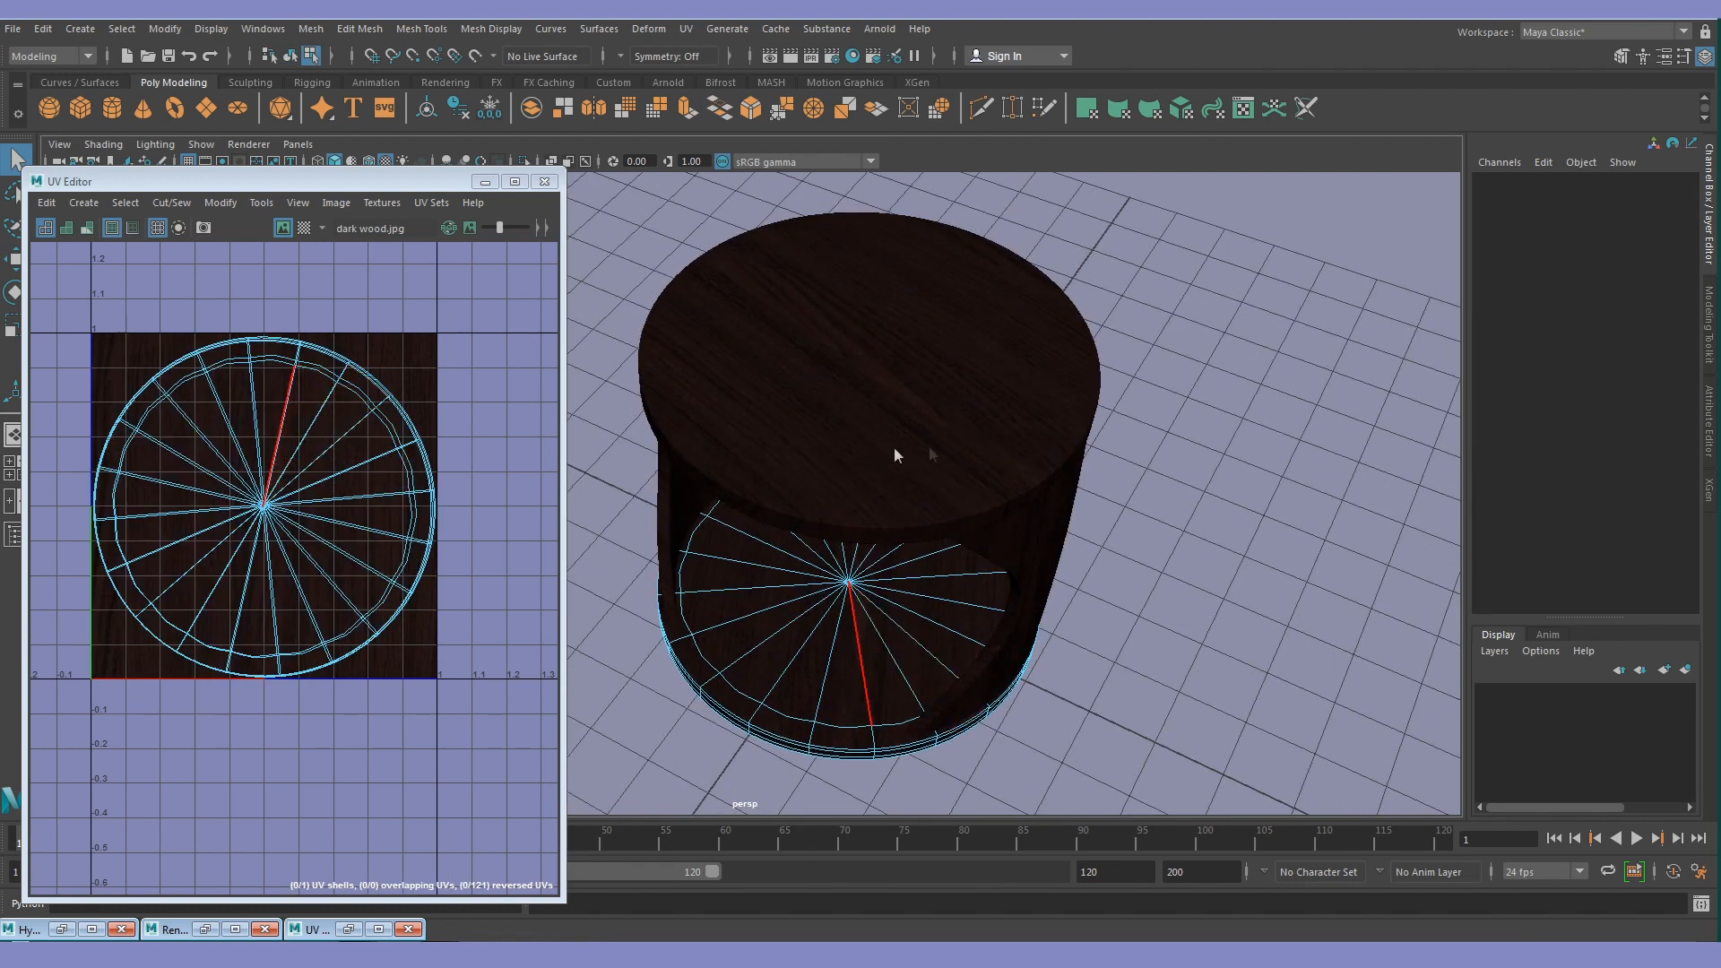
Return to object selection mode and show the attributes of the sky dome light
key("F8")
left_click(1138, 615)
left_click_drag(1138, 615, 852, 513, "alt")
key("ctrl+a")
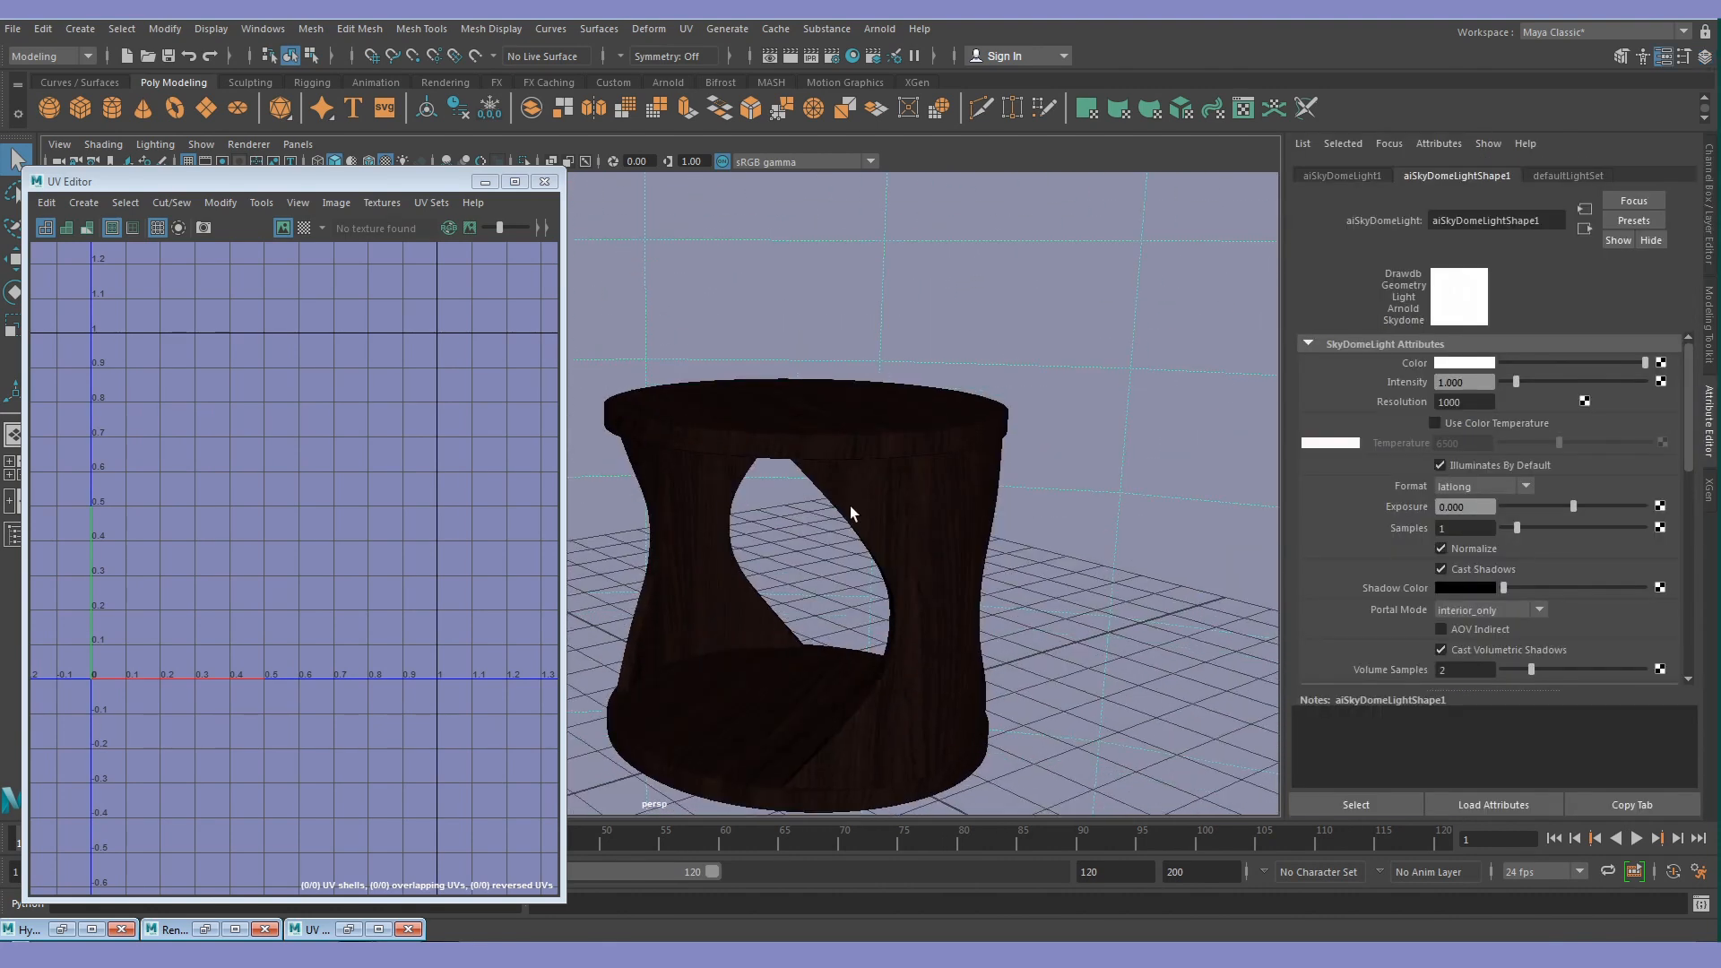
Switch to the four-view layout and display the top, front and side views shaded with the wood texture
key("space")
left_click(574, 229)
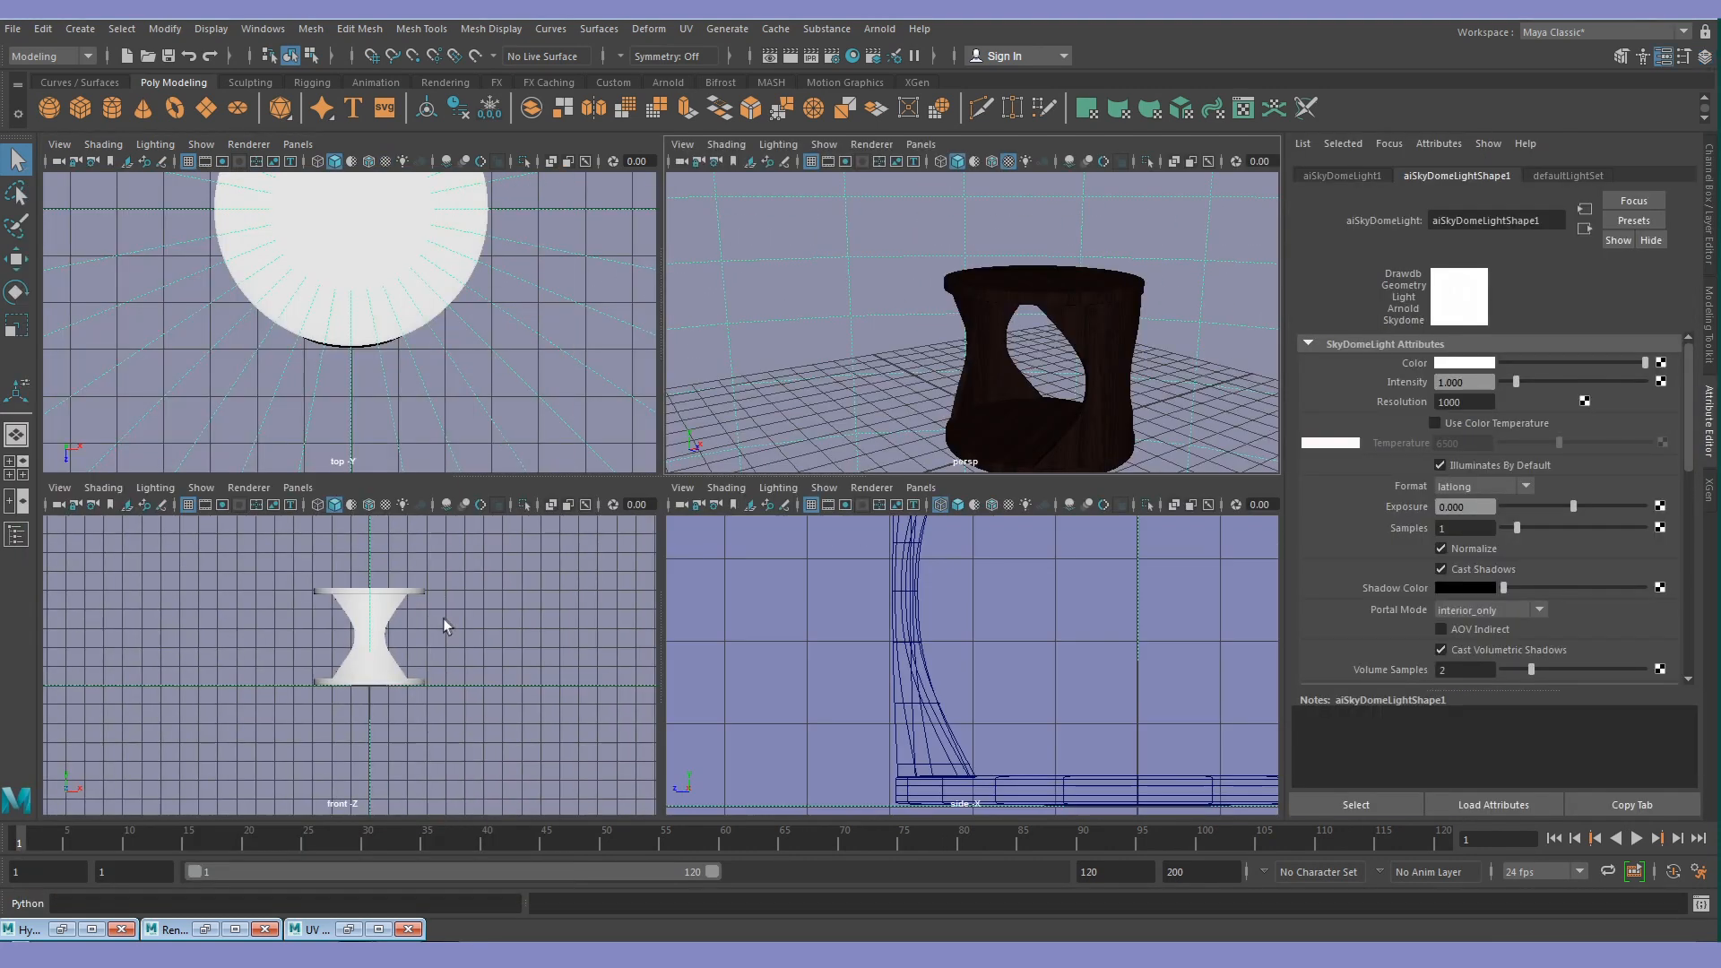
left_click(386, 505)
left_click(385, 162)
scroll(373, 288, "up", 3)
scroll(443, 350, "down", 10)
scroll(443, 345, "up", 5)
left_click(1010, 505)
key("5")
scroll(1058, 697, "down", 3)
scroll(1109, 724, "up", 3)
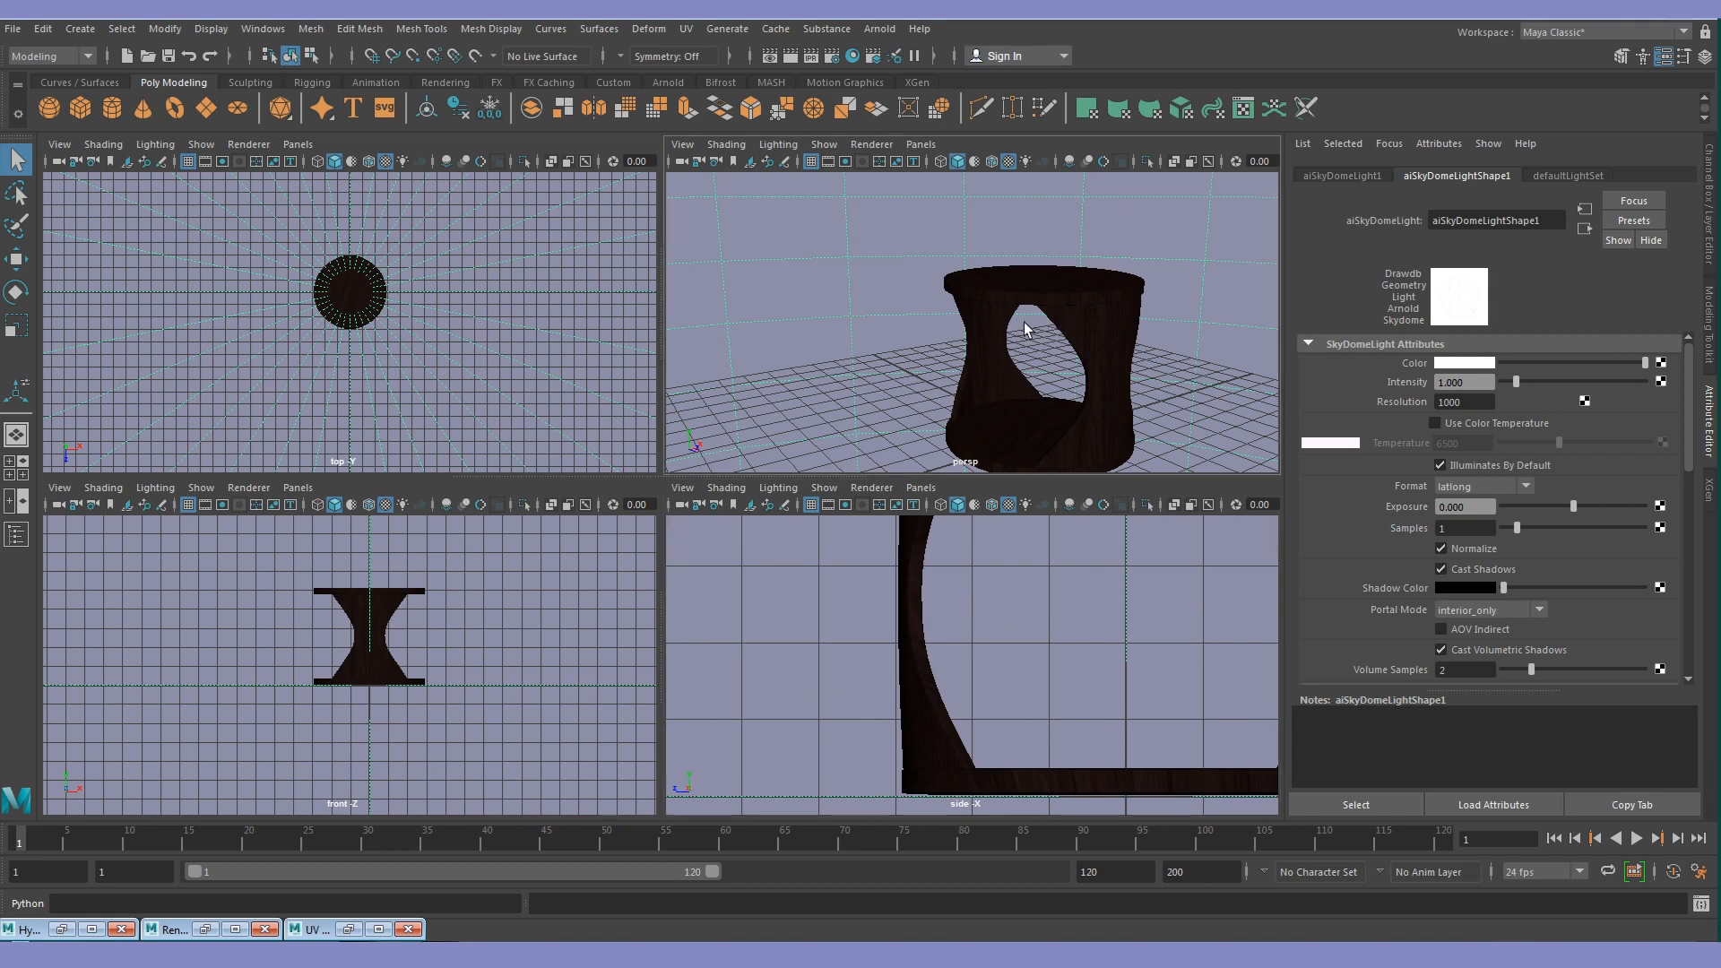
Maximize the perspective view, frame the table from a raised angle and render it with the Arnold Renderer
key("space")
scroll(938, 642, "up", 3)
middle_click_drag(937, 642, 838, 480, "alt")
left_click_drag(838, 481, 852, 508, "alt")
scroll(852, 507, "down", 2)
middle_click_drag(839, 378, 877, 407, "alt")
left_click(770, 57)
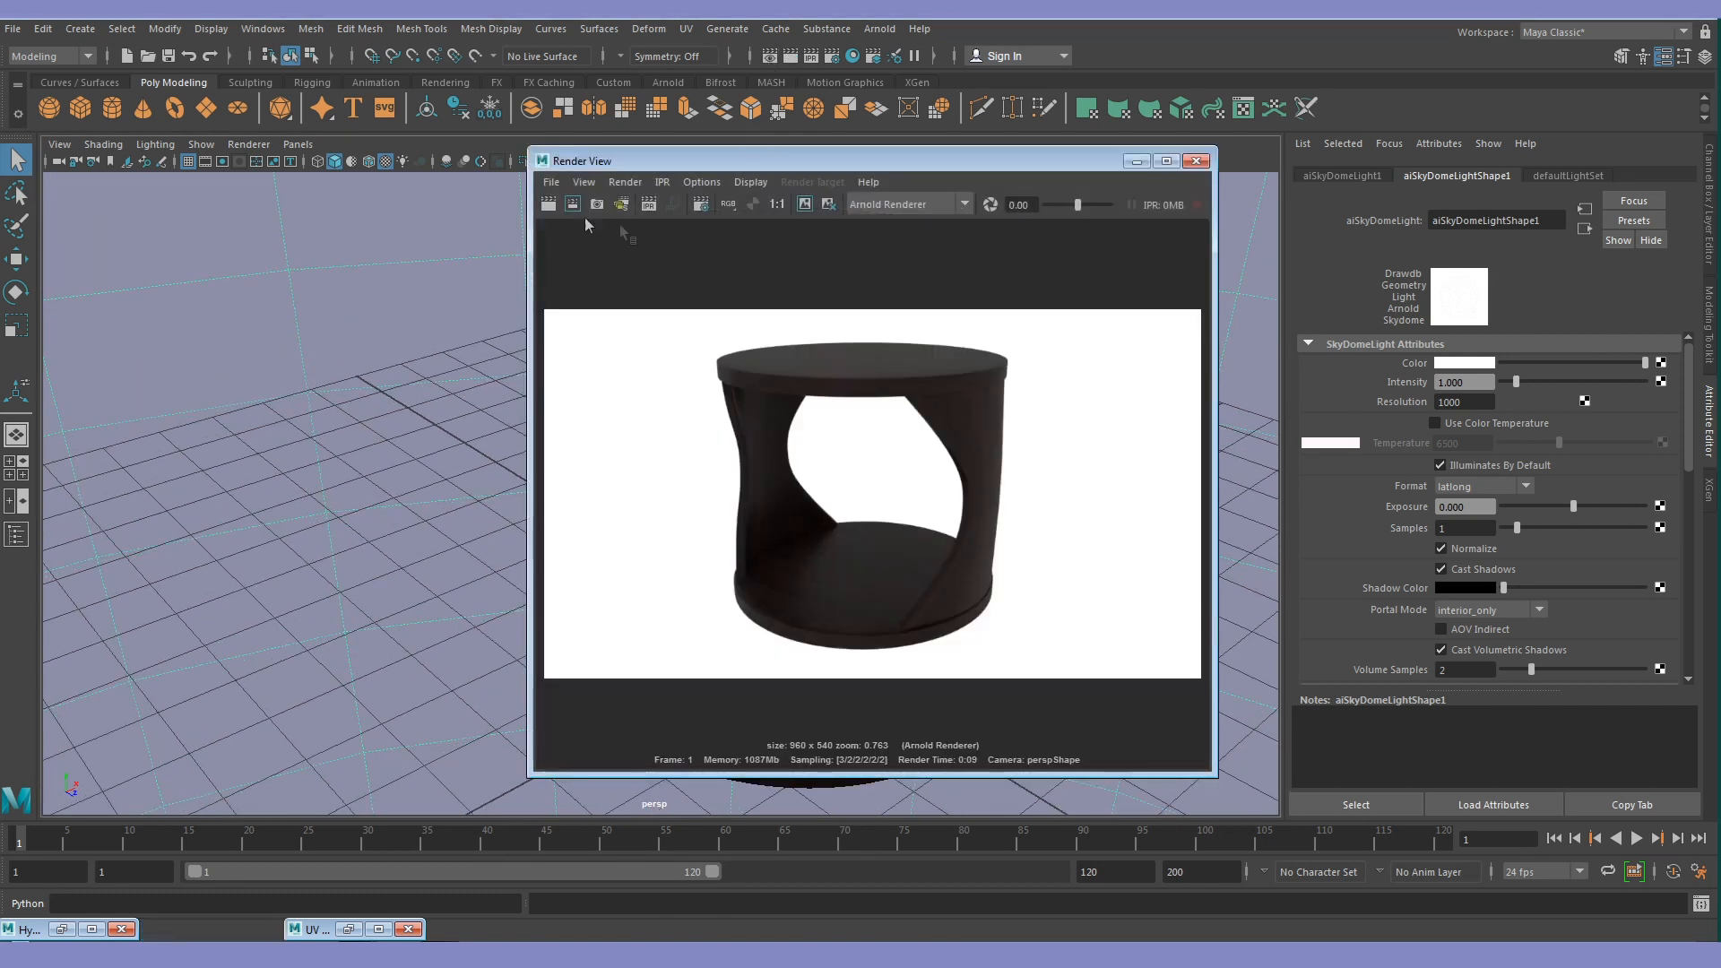
left_click(547, 206)
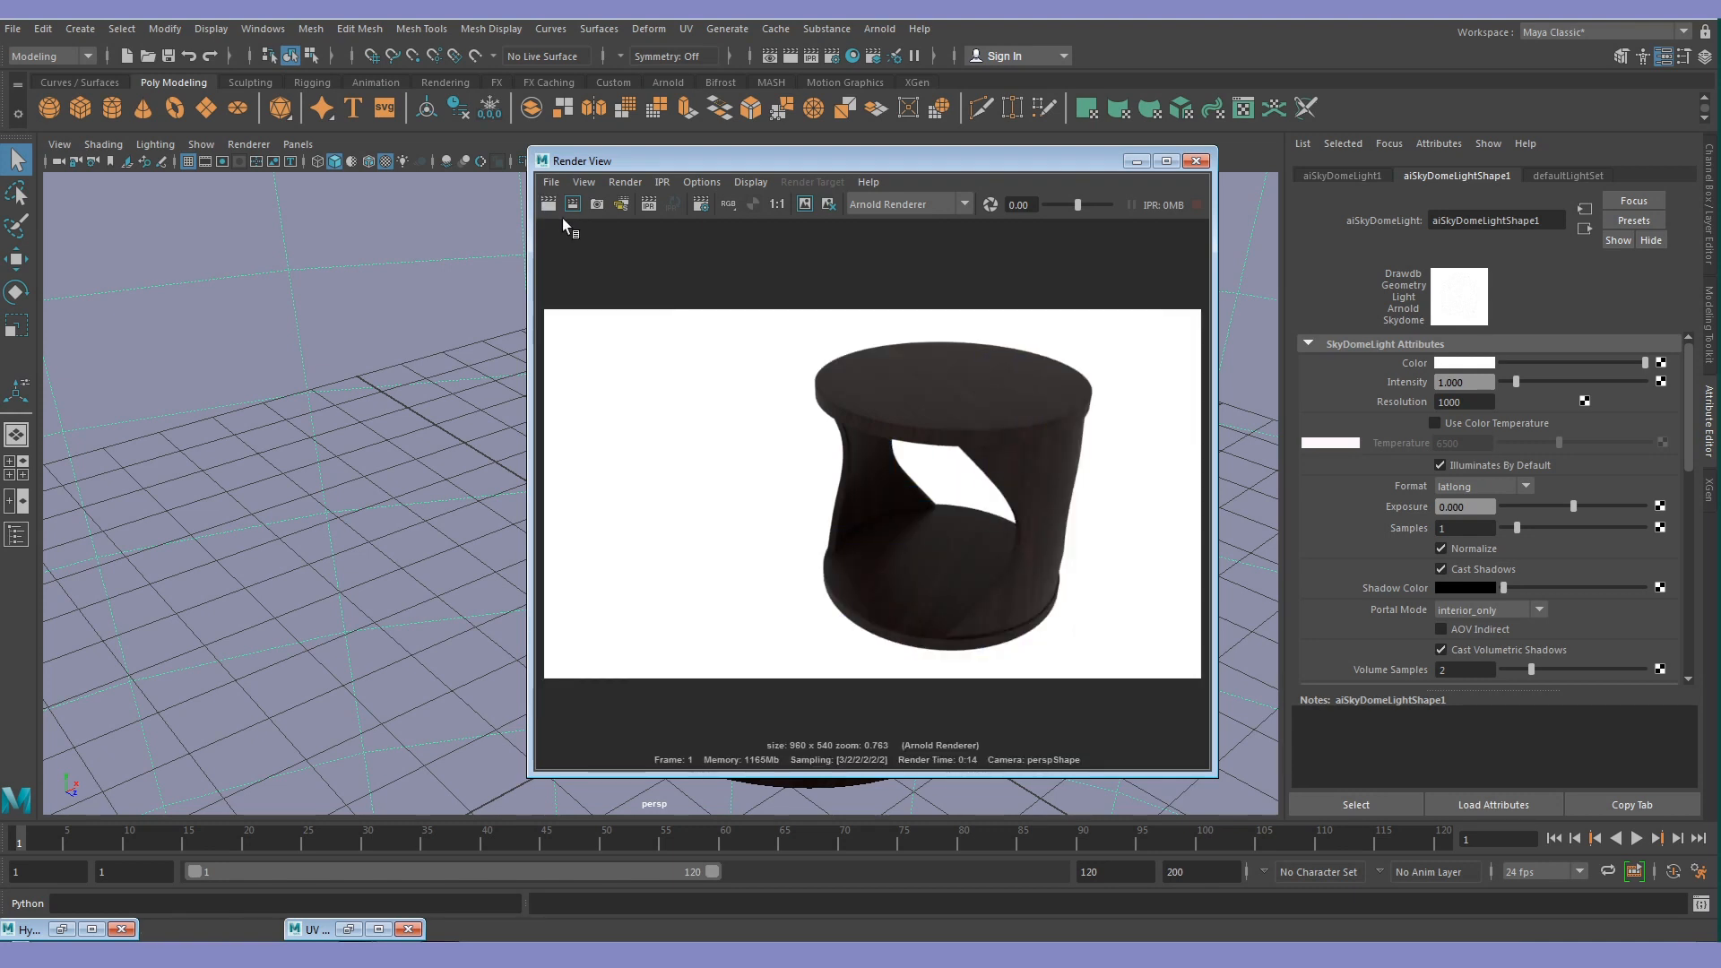
Try moving both side panels together slightly along the Z axis on the bottom disc, and undo the move
left_click_drag(1030, 505, 965, 536, "alt")
left_click_drag(846, 718, 943, 746, "alt")
scroll(719, 755, "up", 5)
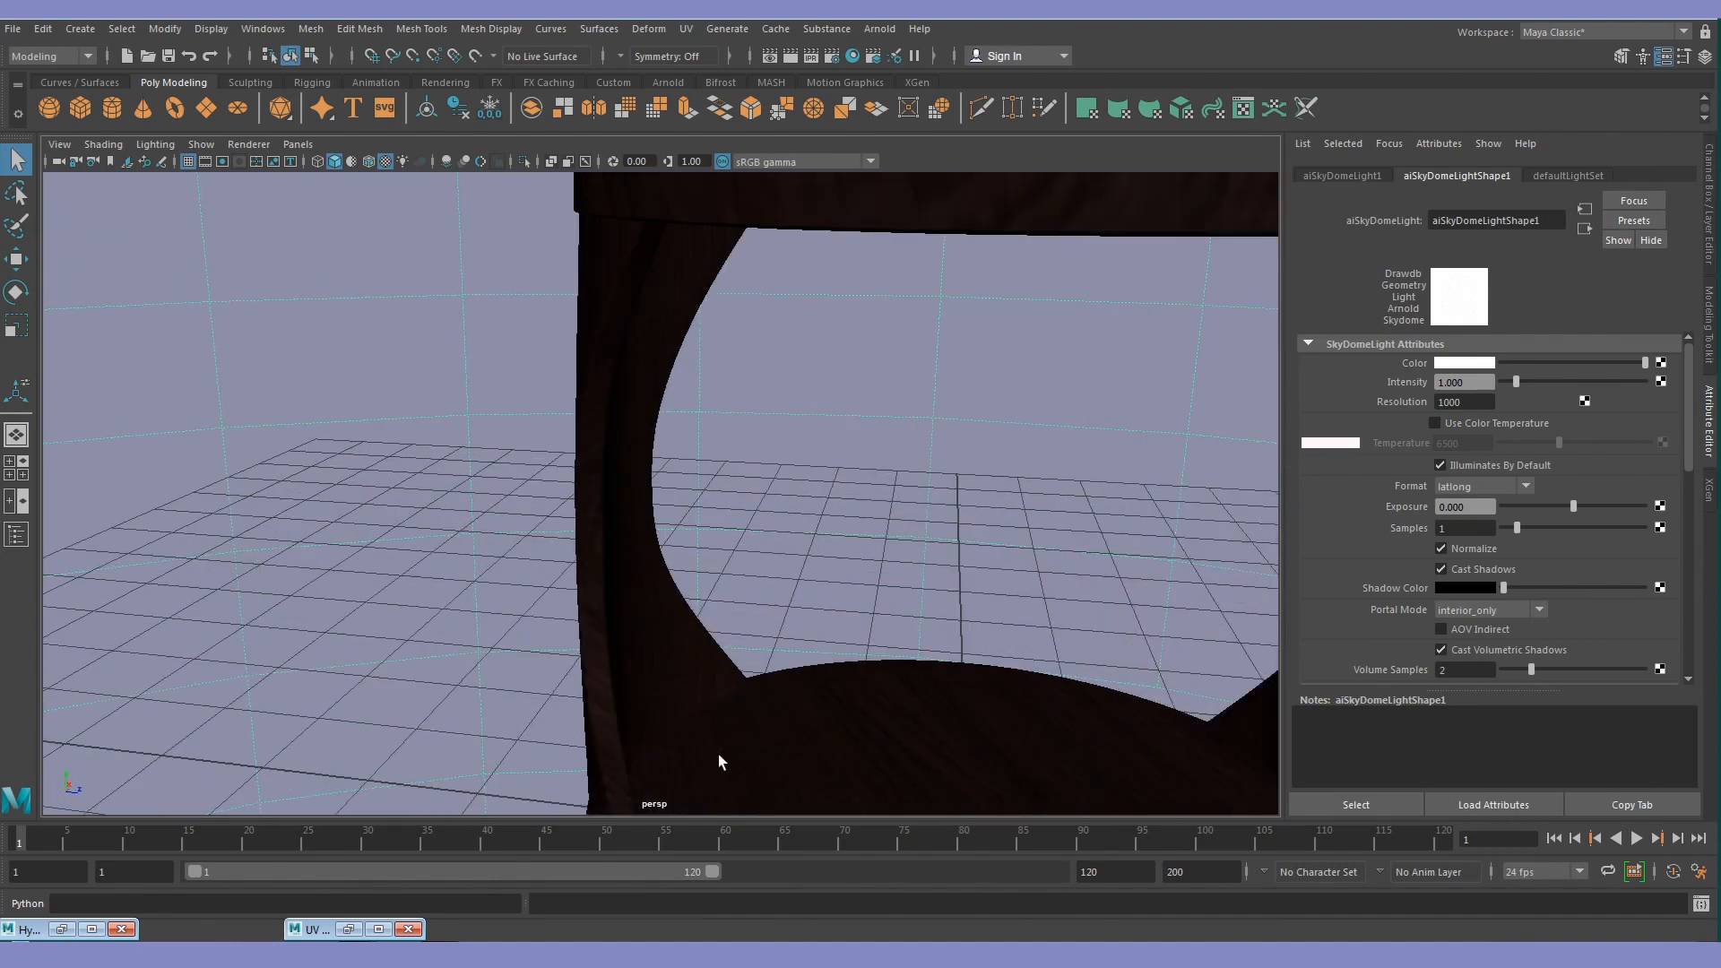
left_click_drag(718, 755, 682, 556, "alt")
scroll(1057, 685, "up", 2)
left_click(1056, 685)
key("w")
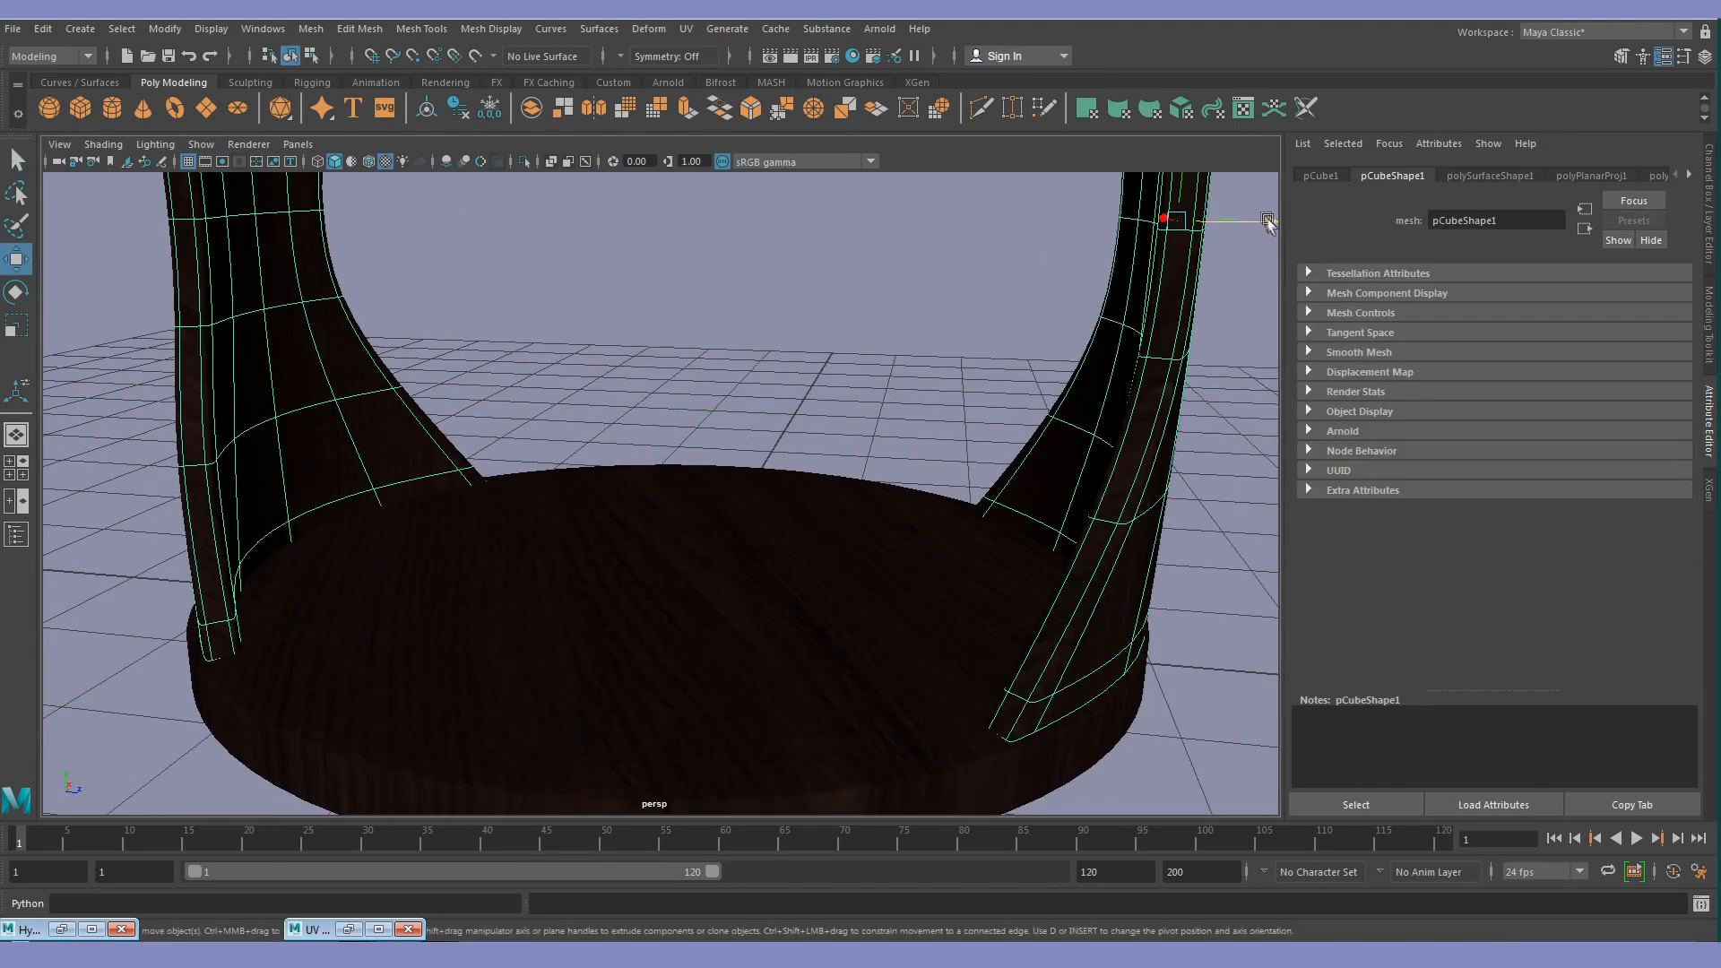
left_click_drag(1269, 223, 1058, 404)
key("ctrl+z")
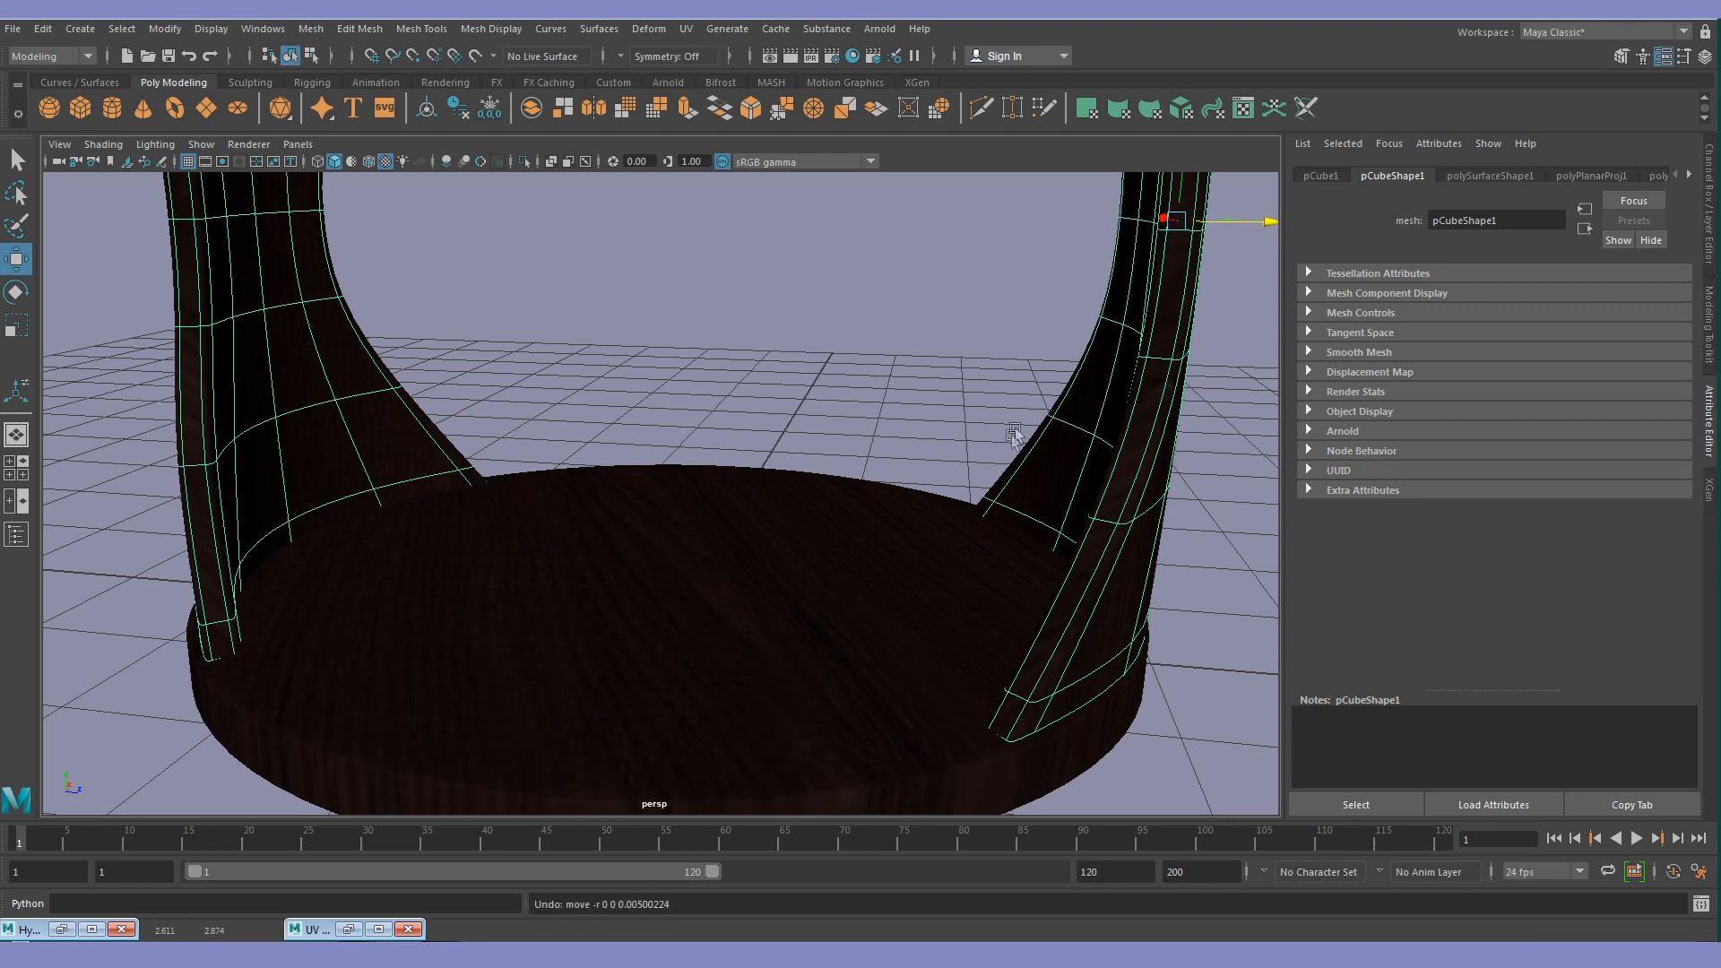
Select all faces of one side panel and nudge them slightly along the Z axis at the discs' edge
scroll(874, 435, "down", 5)
left_click(831, 485)
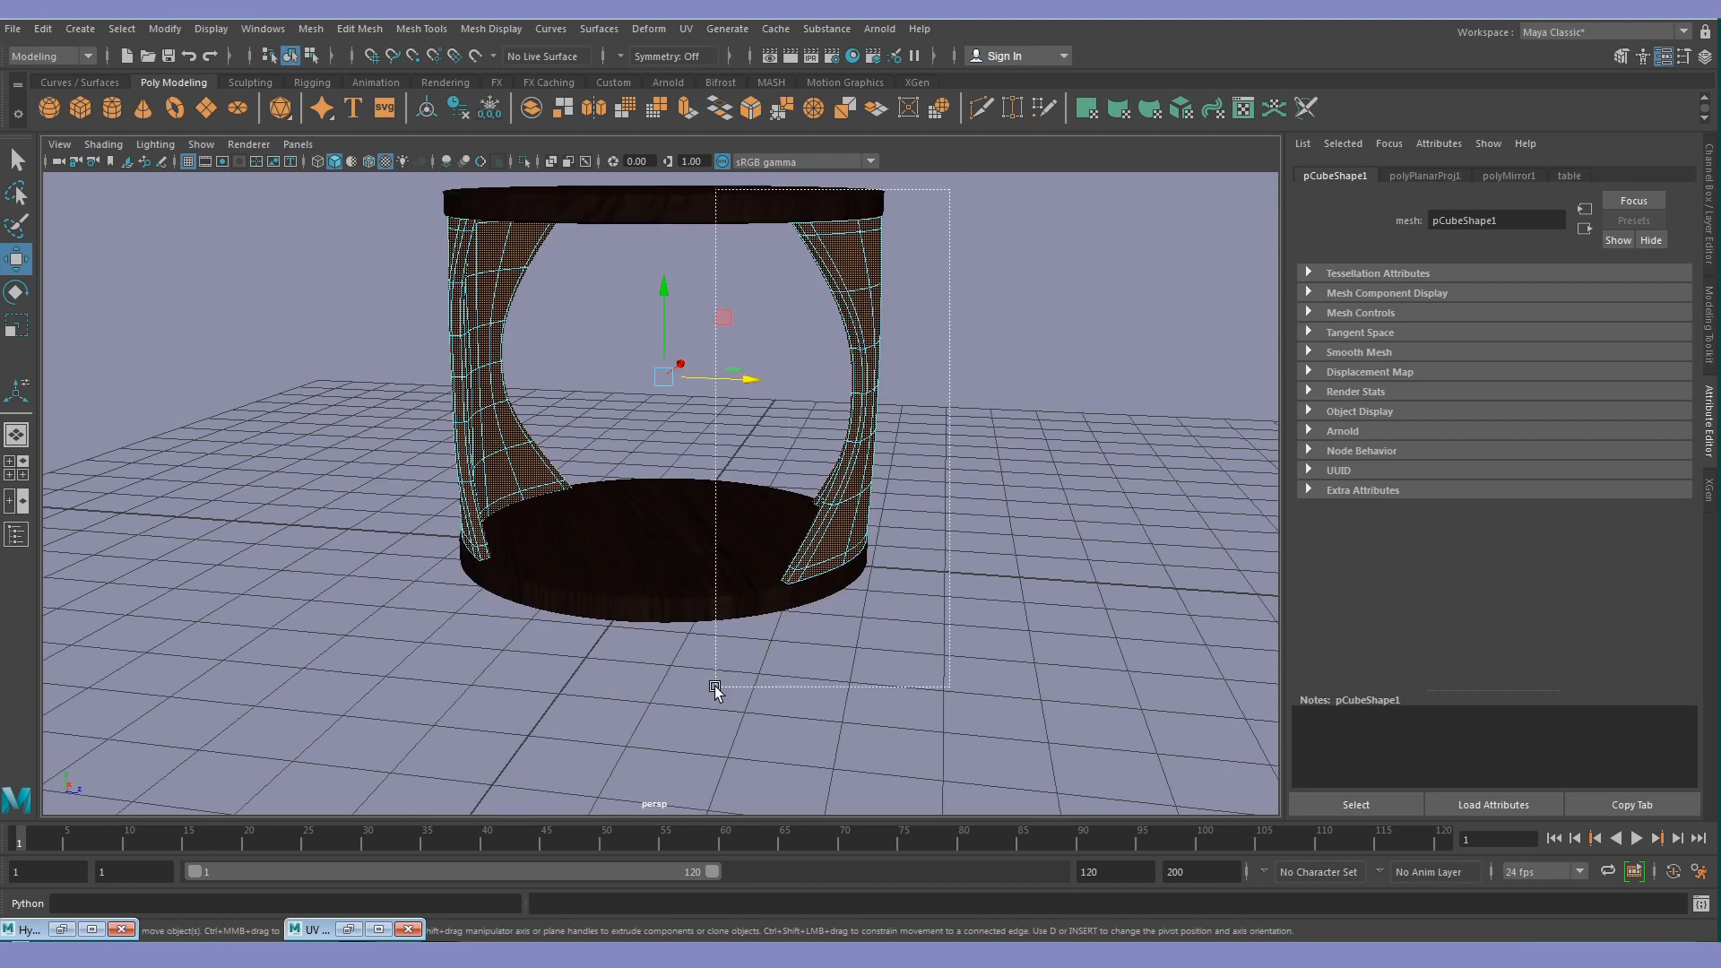
left_click_drag(714, 687, 715, 687)
scroll(852, 403, "up", 8)
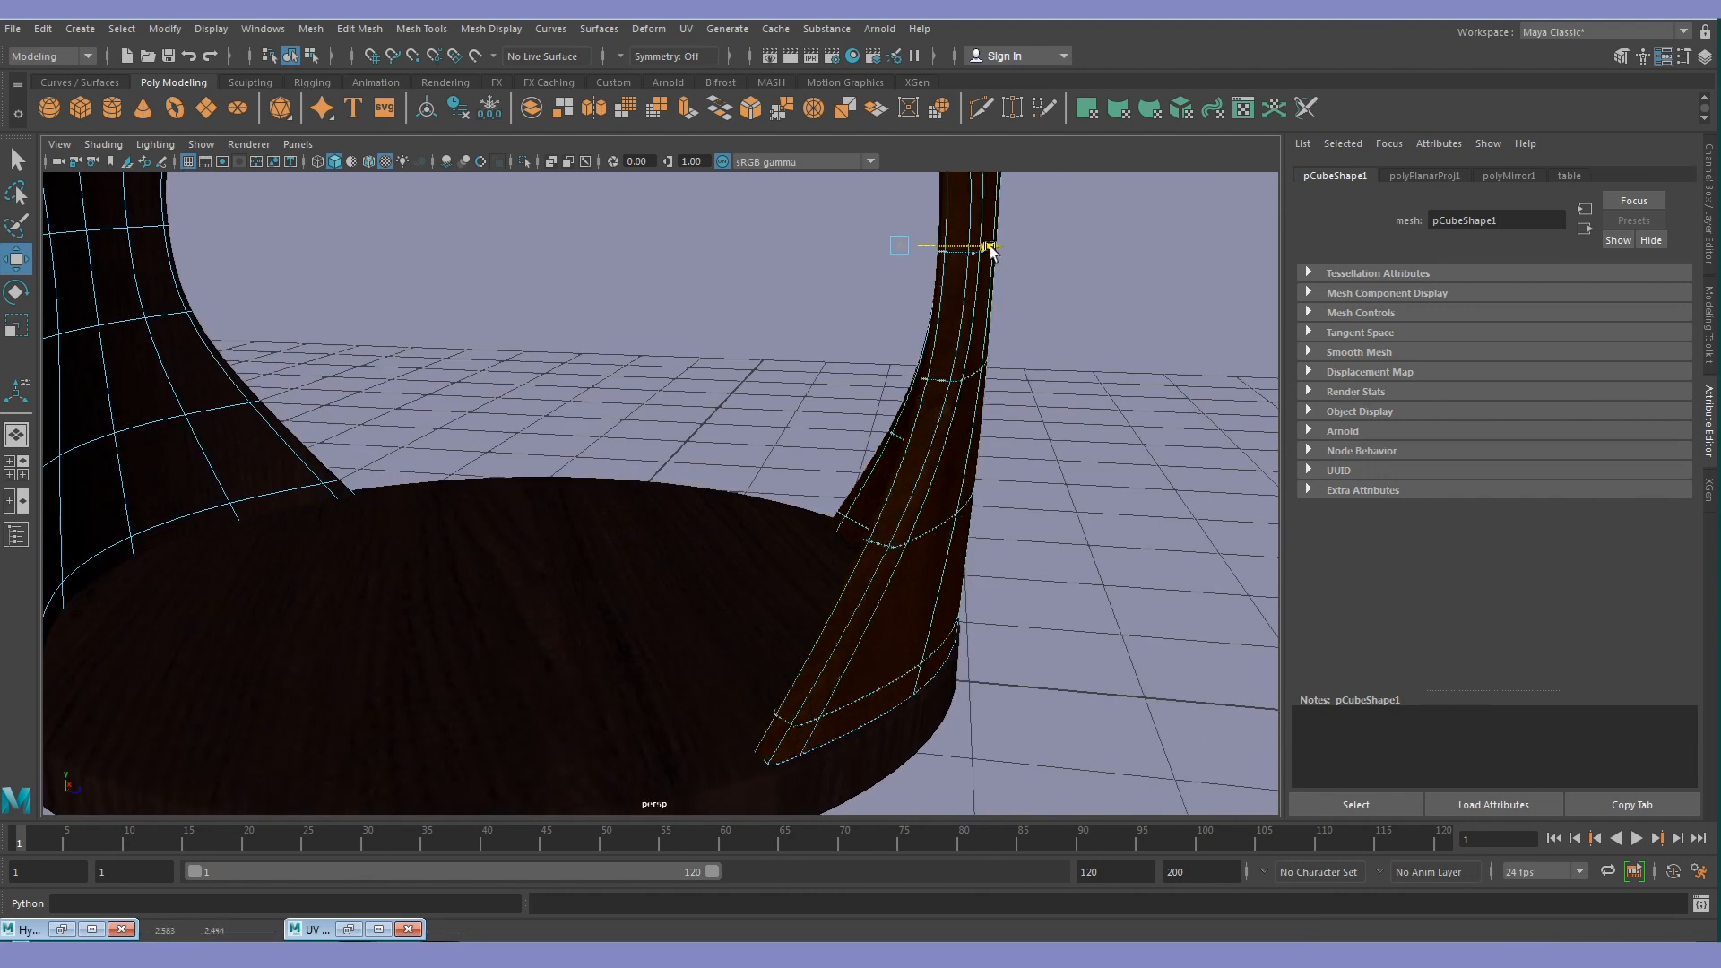
left_click_drag(992, 252, 883, 492, "alt")
Select all faces of the opposite side panel and nudge them slightly along the Z axis
right_click_drag(883, 492, 584, 481, "alt")
left_click_drag(667, 628, 668, 630)
right_click_drag(666, 628, 852, 574, "alt")
left_click_drag(419, 250, 416, 249)
right_click_drag(416, 254, 475, 479, "alt")
Clear the panel selection, frame the whole table in perspective and reopen the Render View for a new render
left_click(536, 481)
left_click_drag(536, 481, 859, 507, "alt")
middle_click_drag(859, 507, 850, 555, "alt")
right_click_drag(850, 554, 886, 581, "alt")
mouse_move(886, 581)
middle_mouse_down("alt")
mouse_move(884, 545)
mouse_move(882, 583)
middle_mouse_up("alt")
left_click(770, 55)
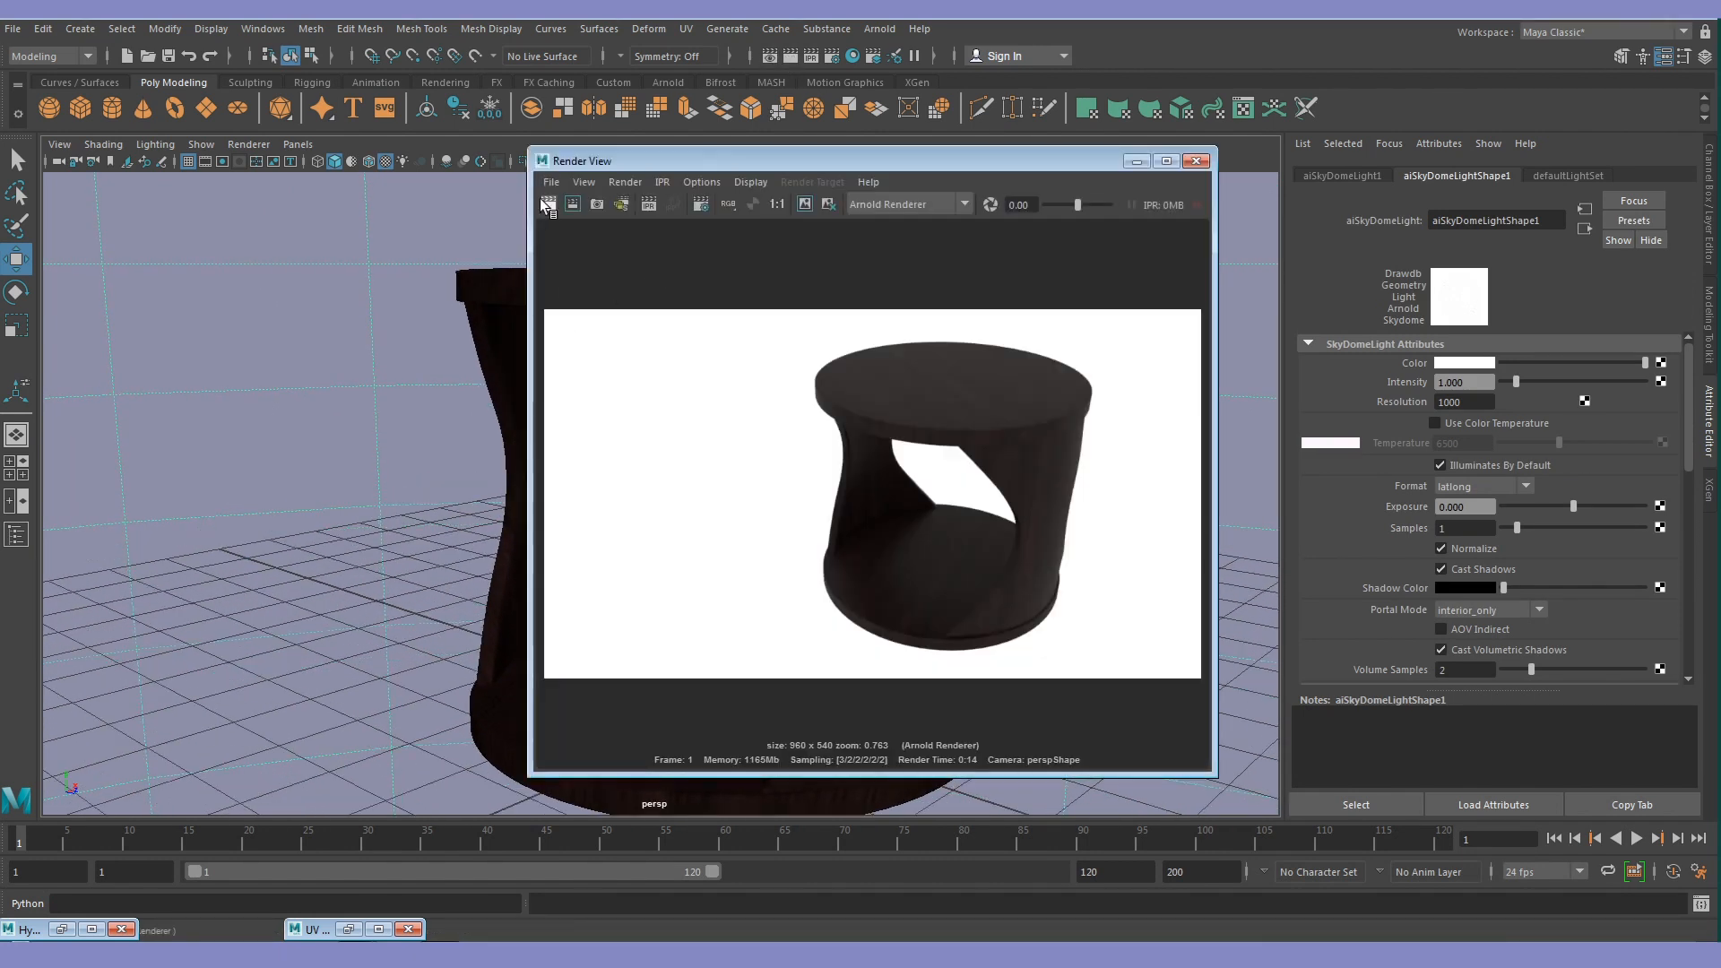